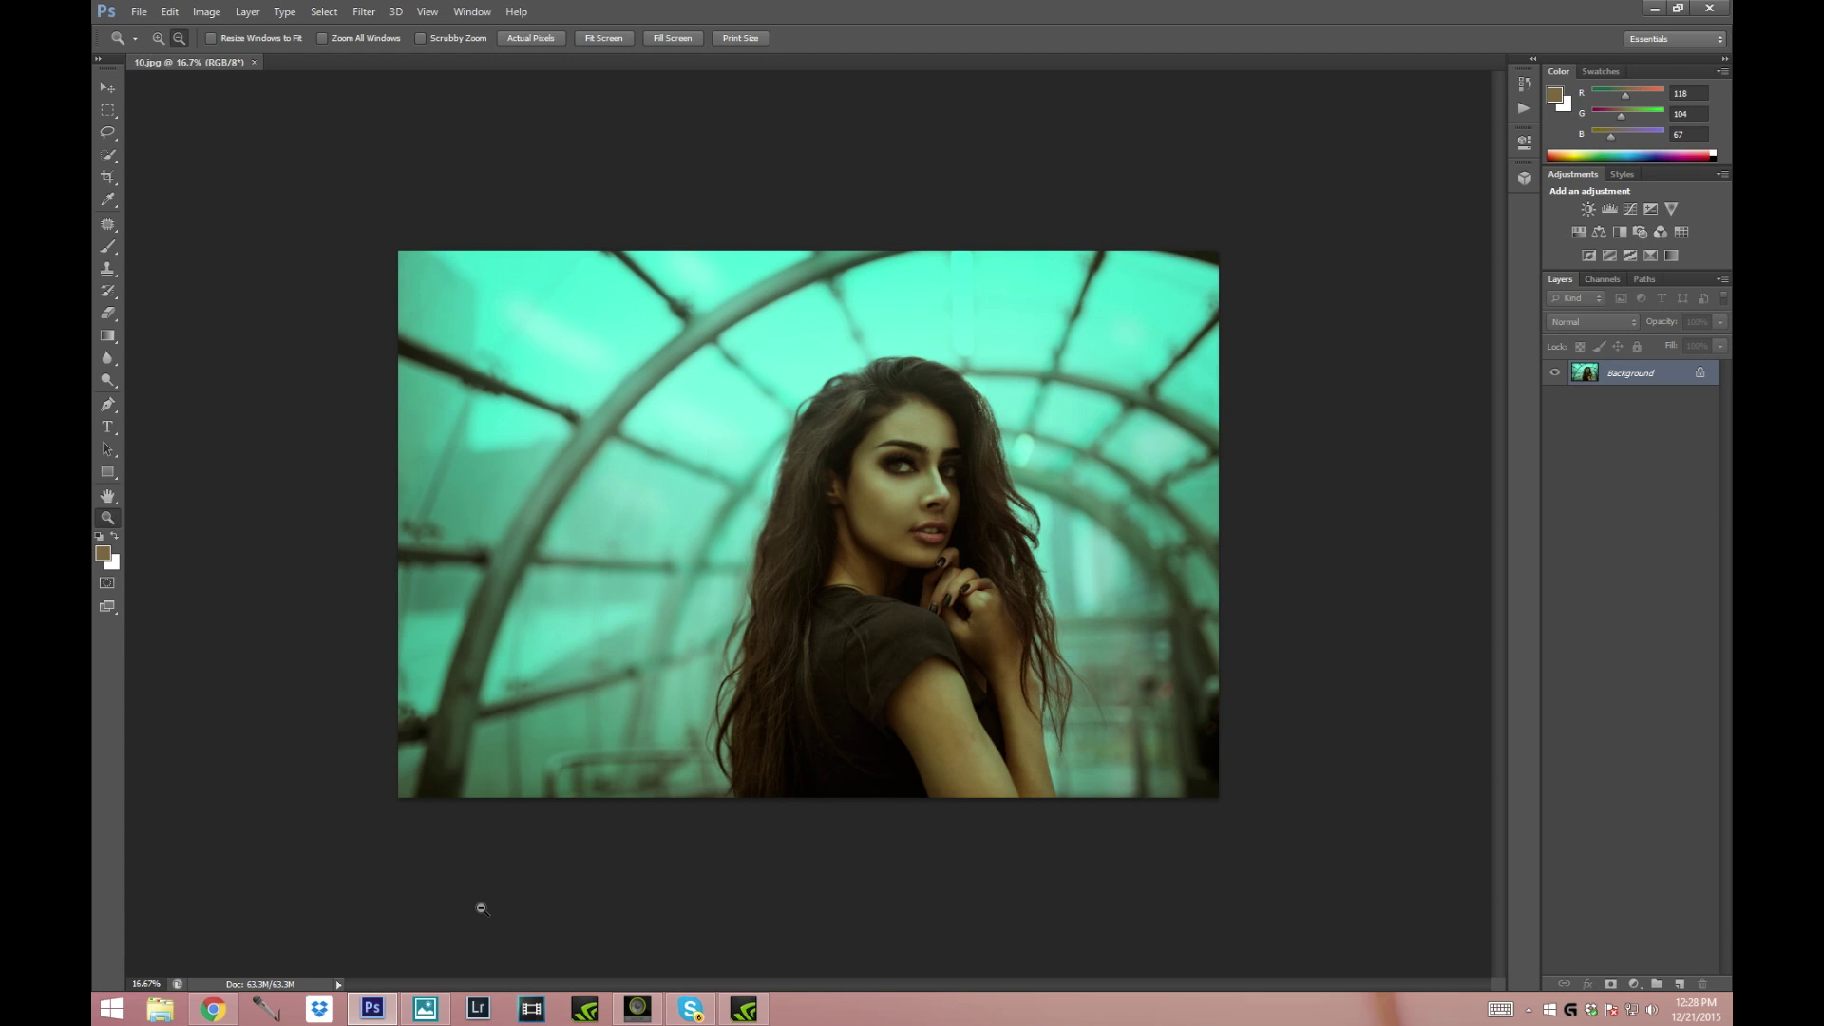
pyautogui.press('m')
pyautogui.click(138, 12)
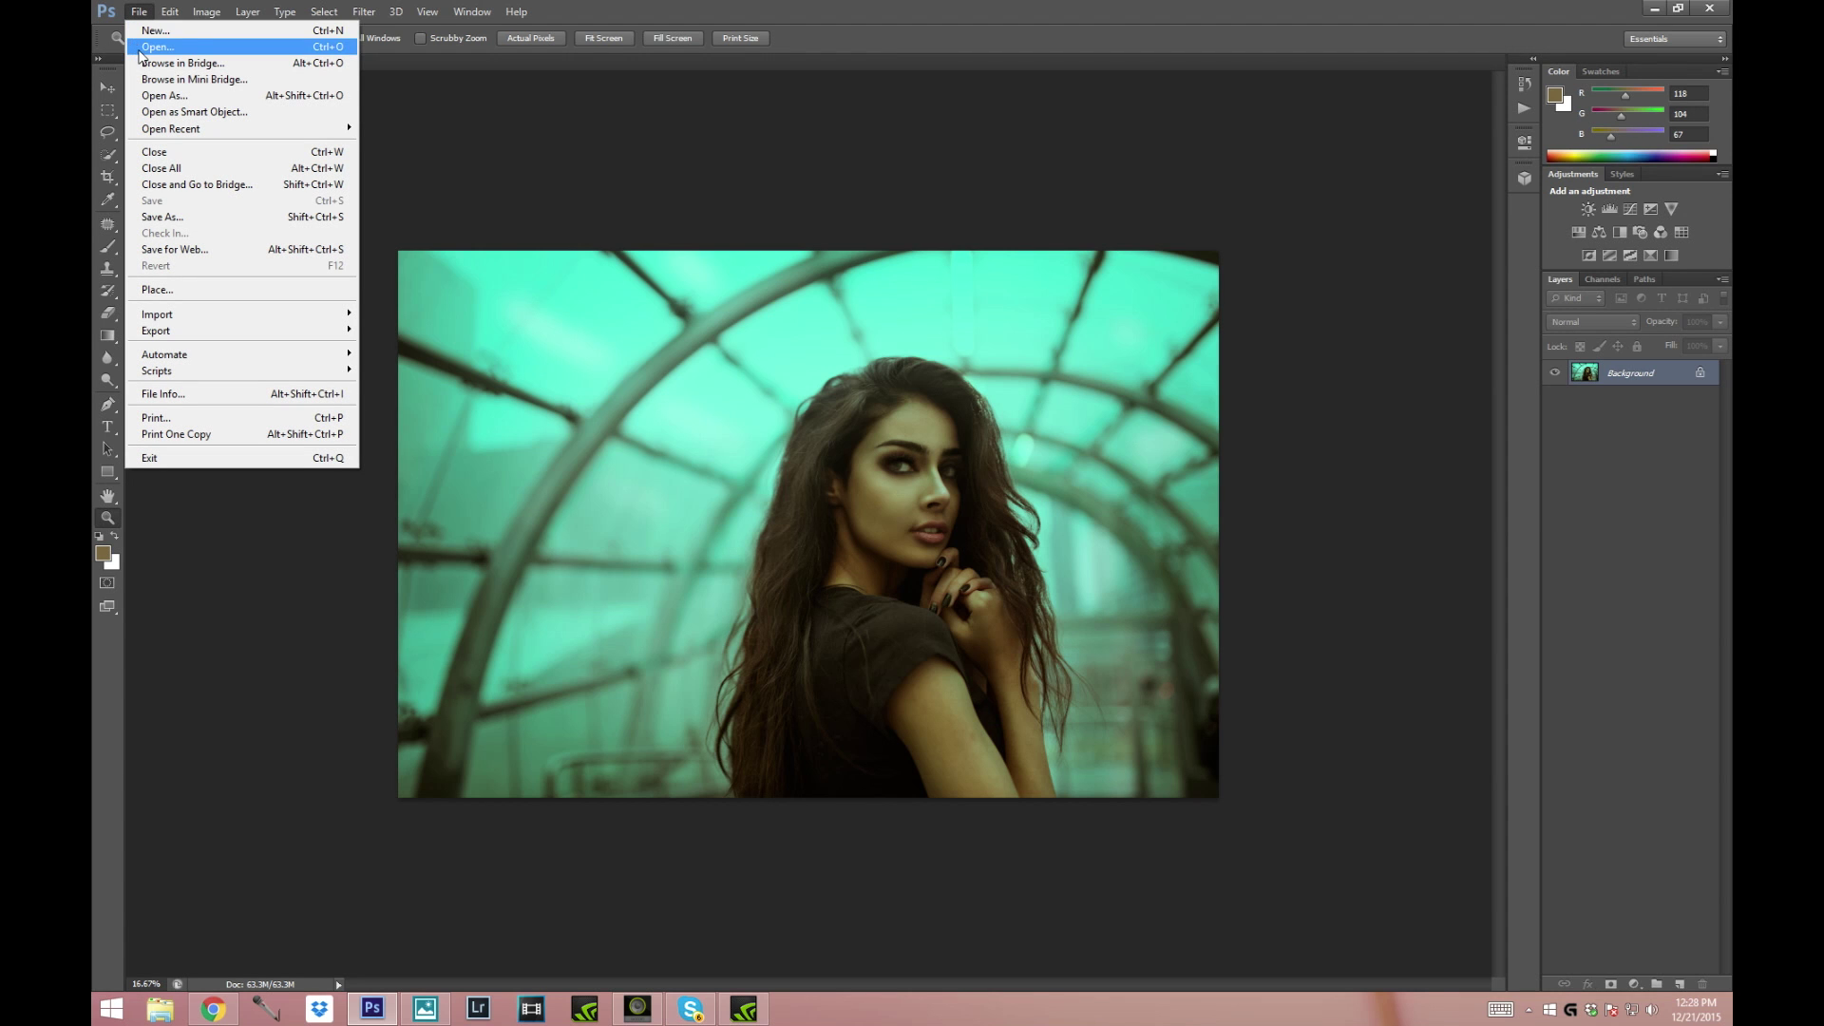
pyautogui.moveTo(176, 129)
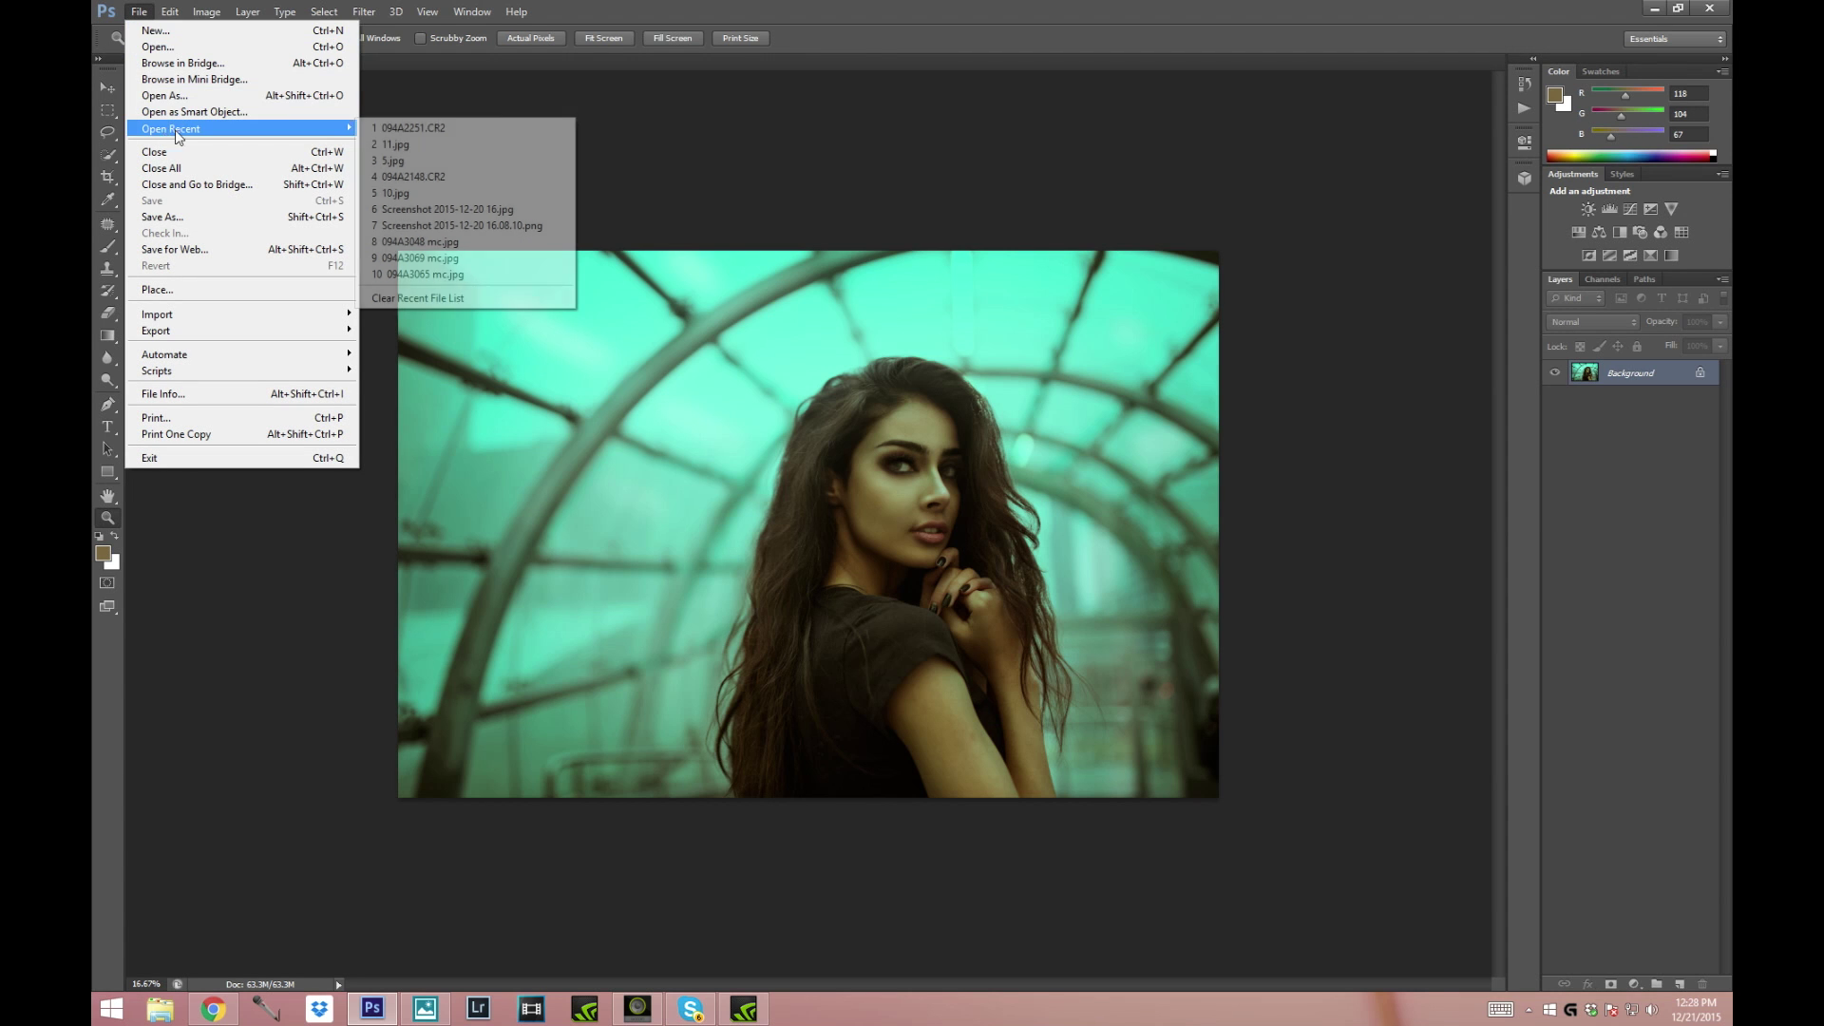
pyautogui.click(418, 135)
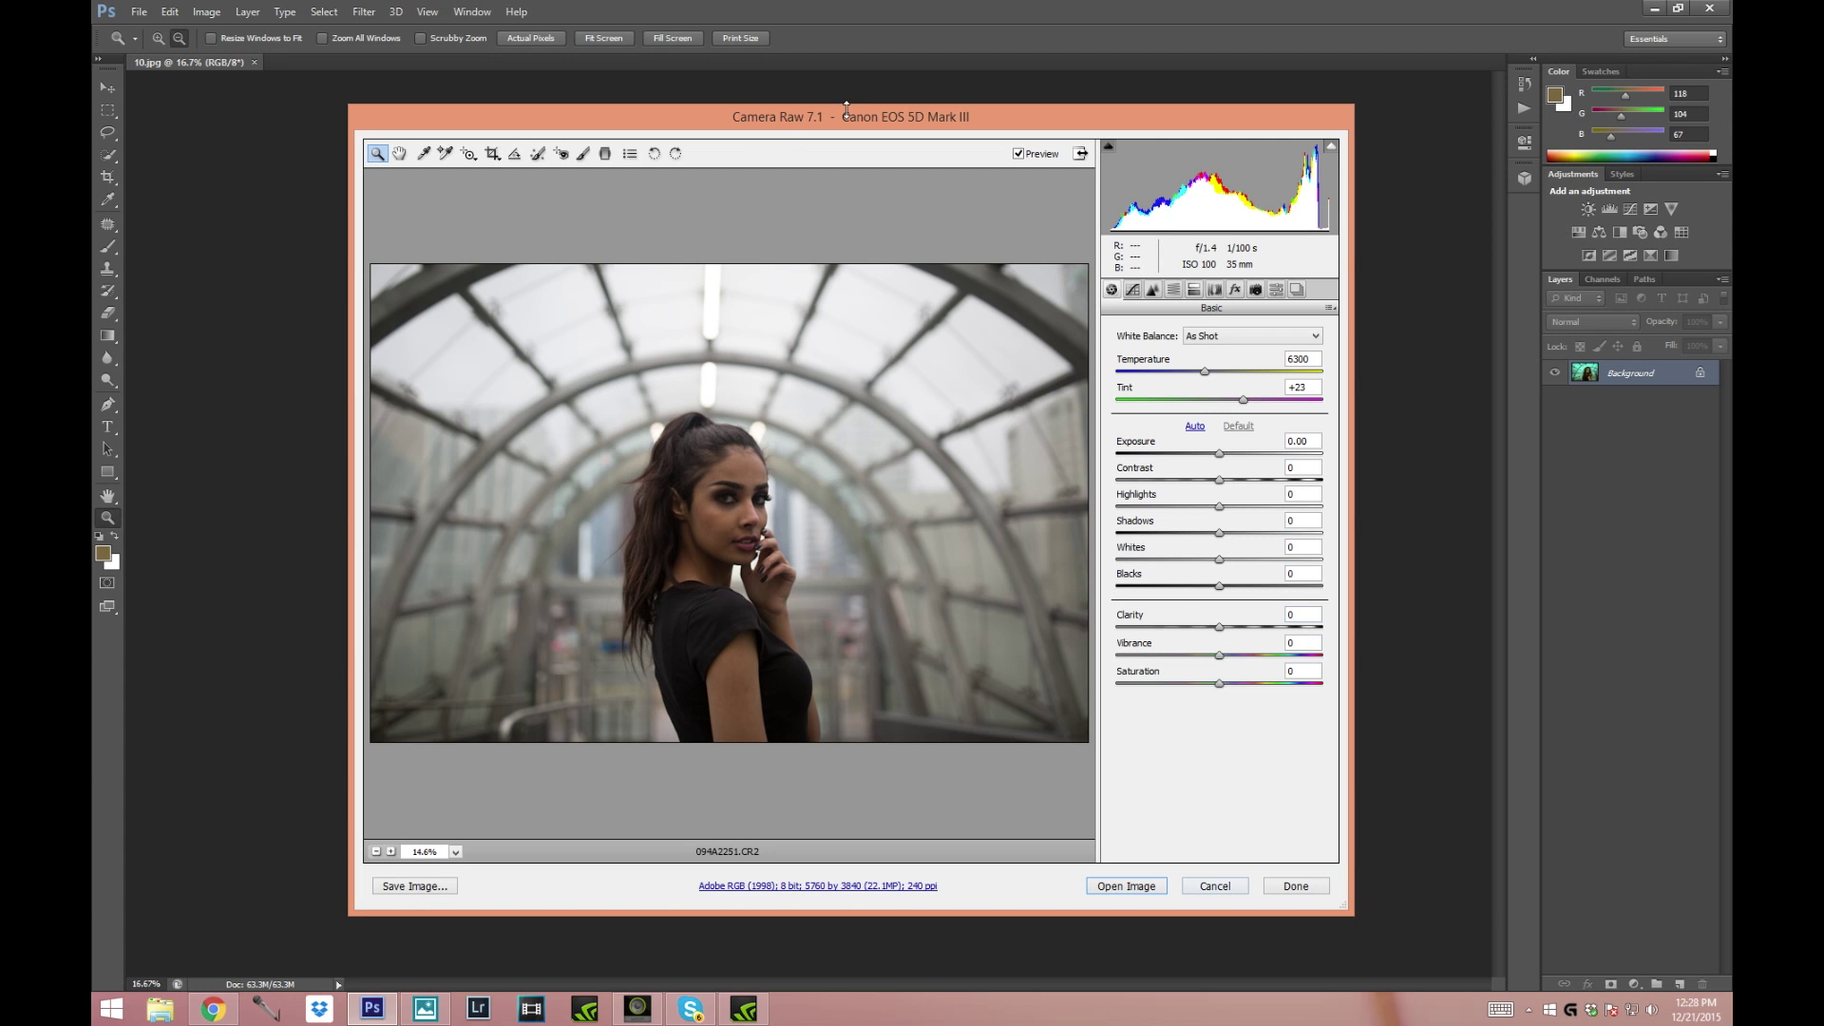
pyautogui.click(1189, 888)
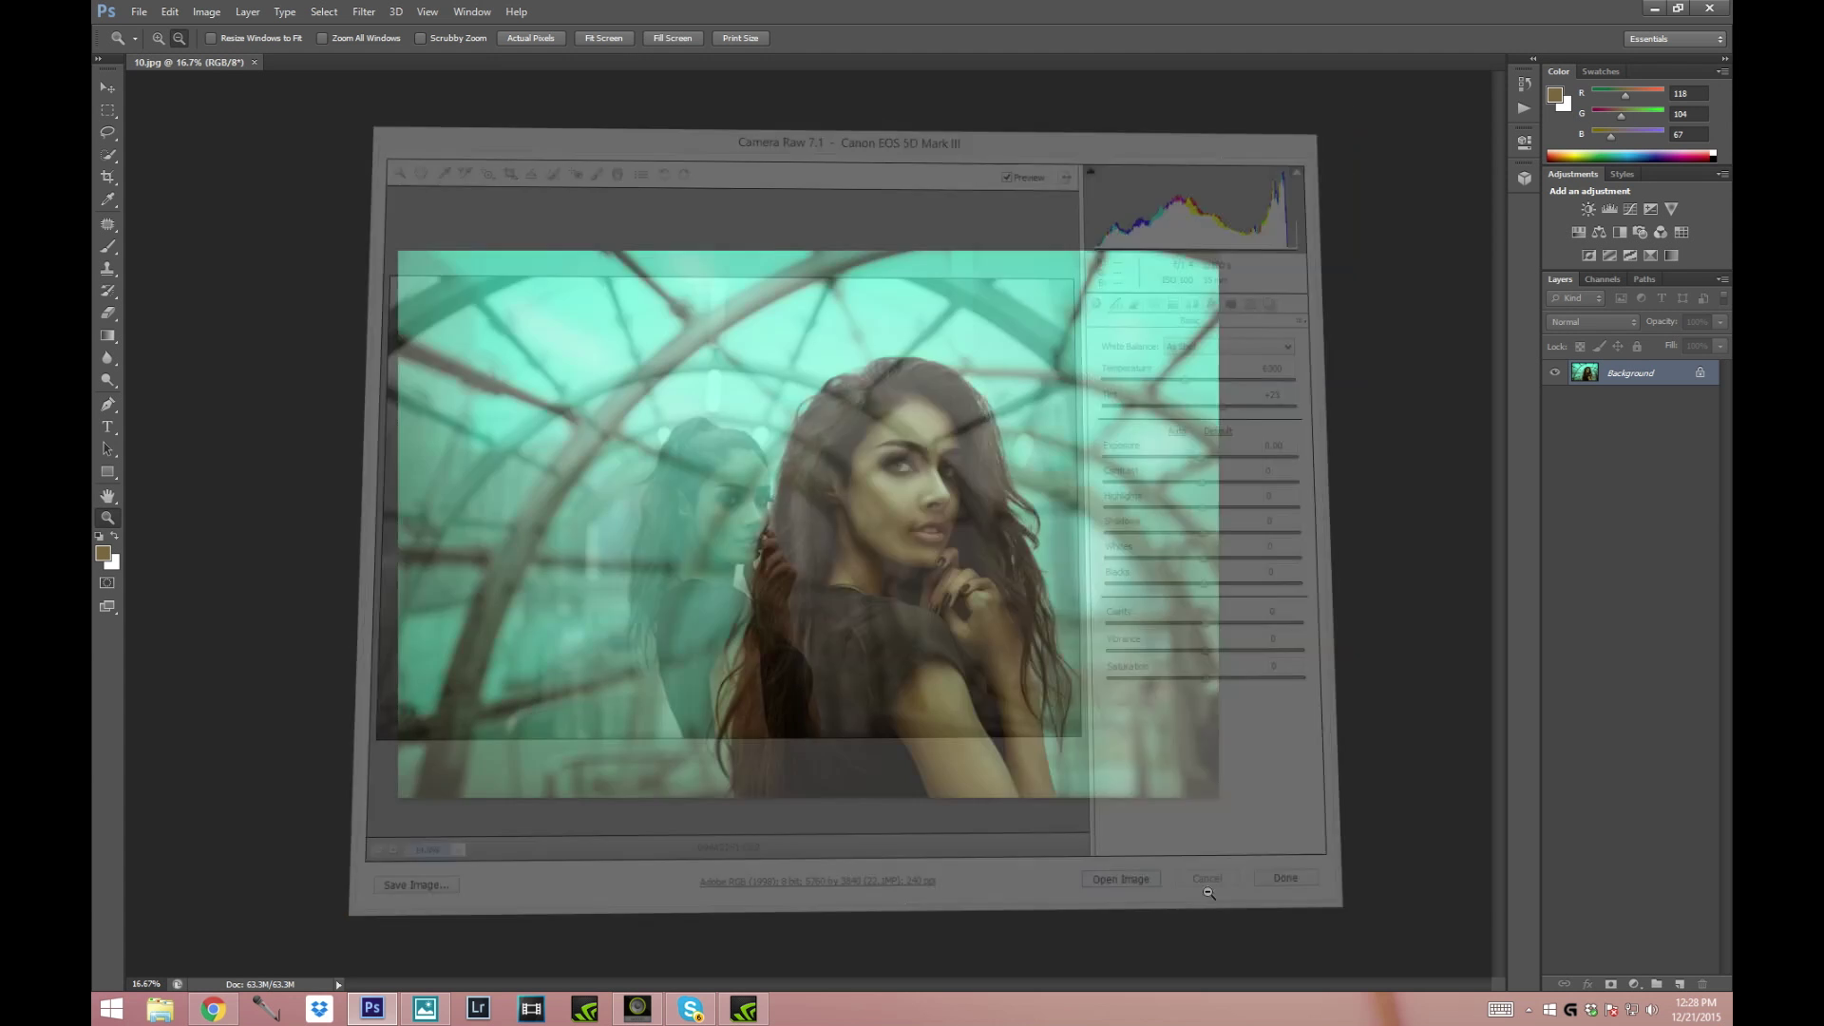
# - Open 2.jpg from the Petzval folder as a Camera Raw file, and cancel without opening it for editing
pyautogui.click(140, 11)
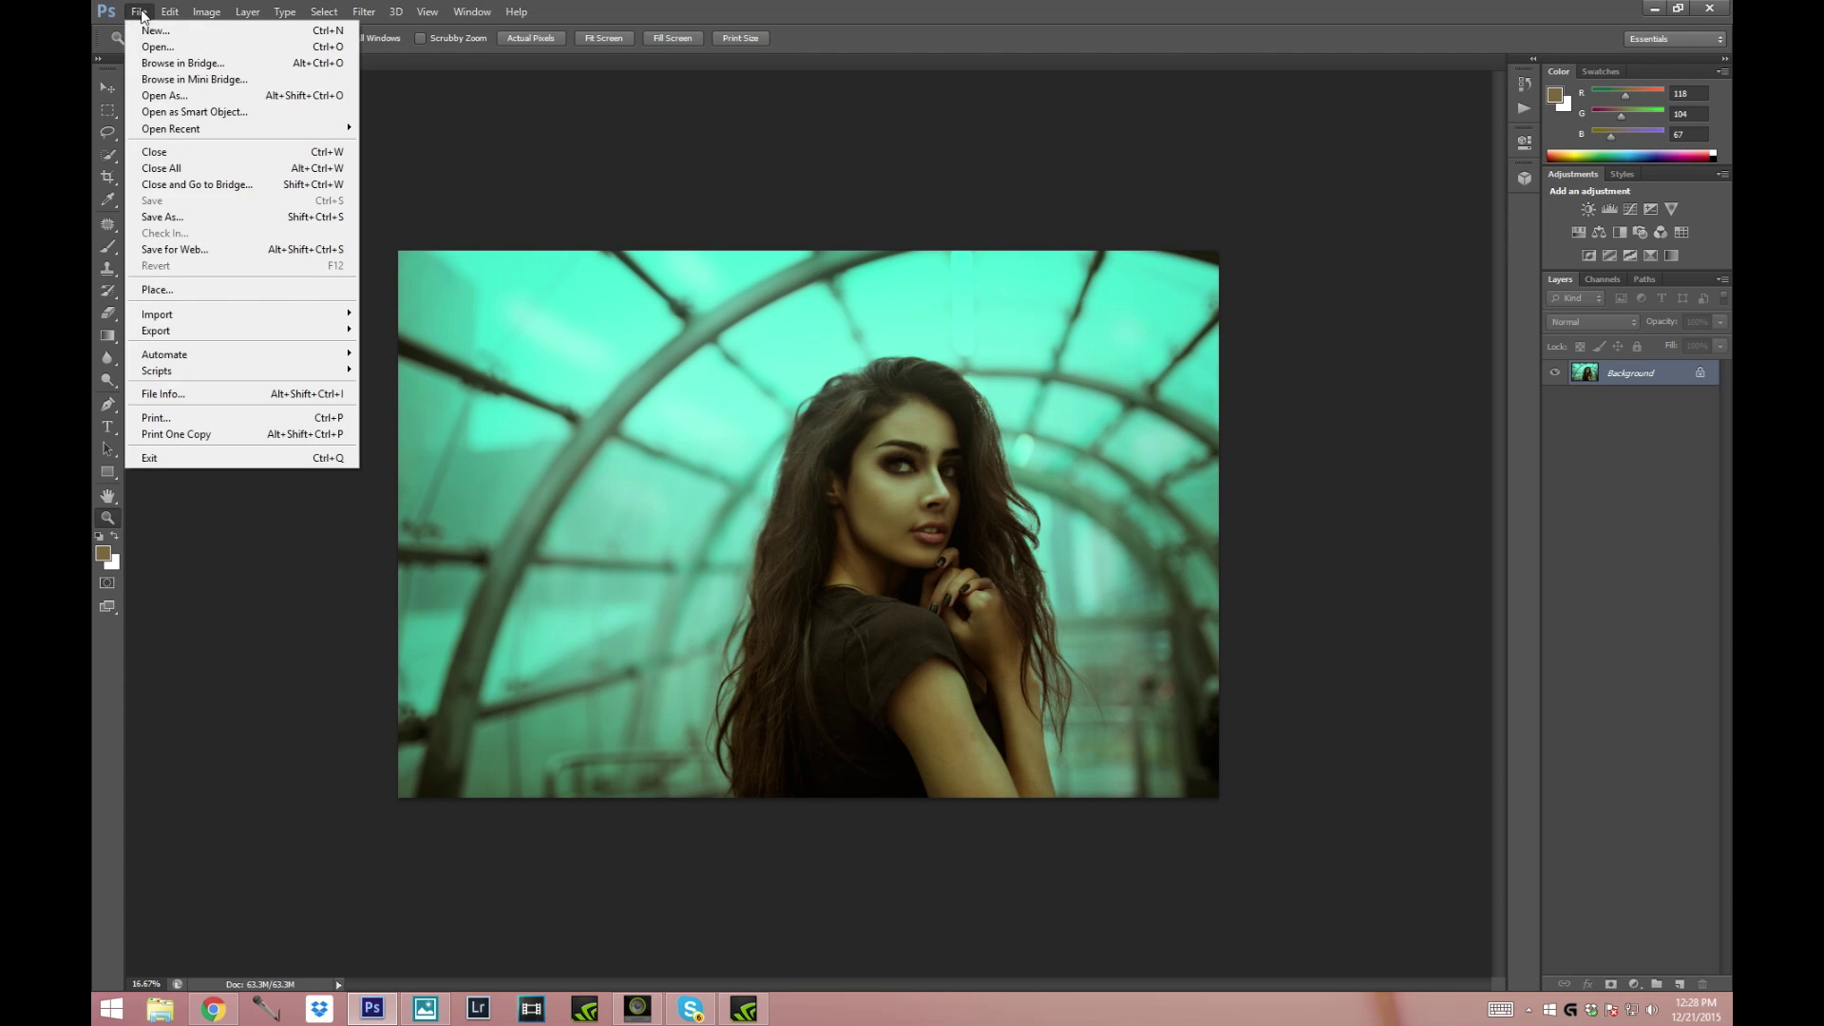
pyautogui.click(162, 96)
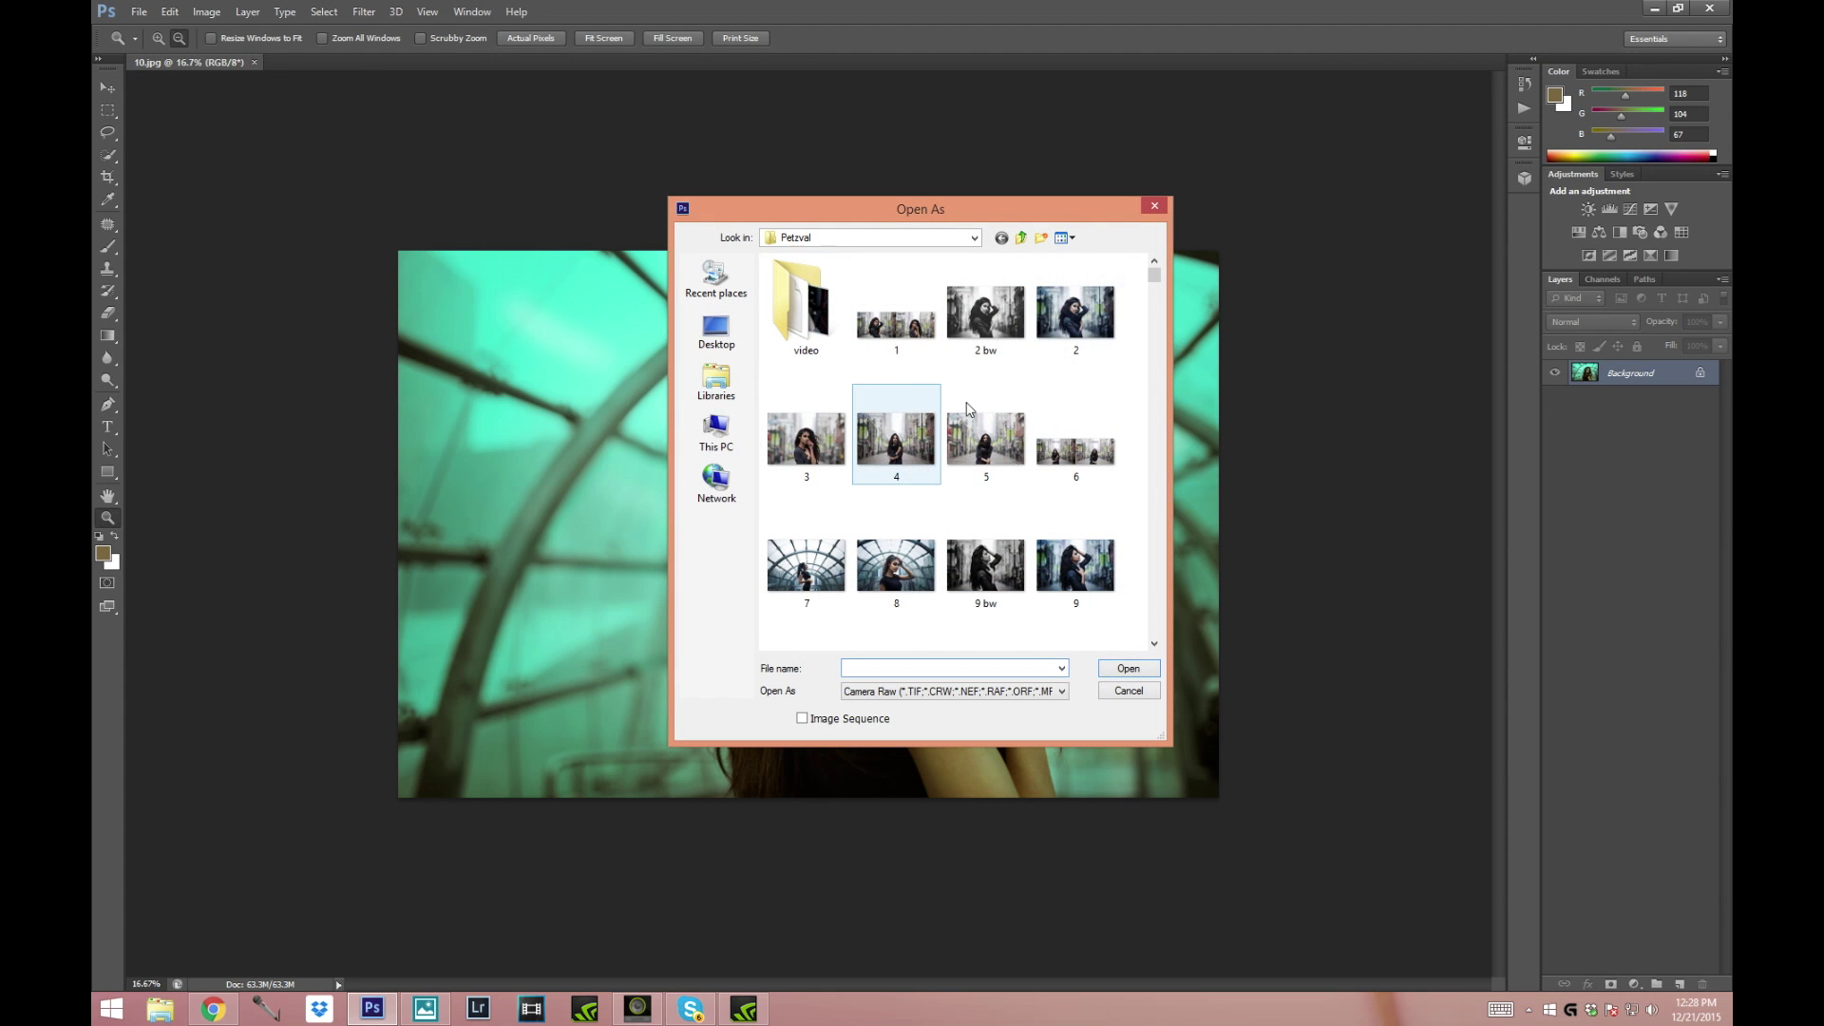
pyautogui.click(1084, 313)
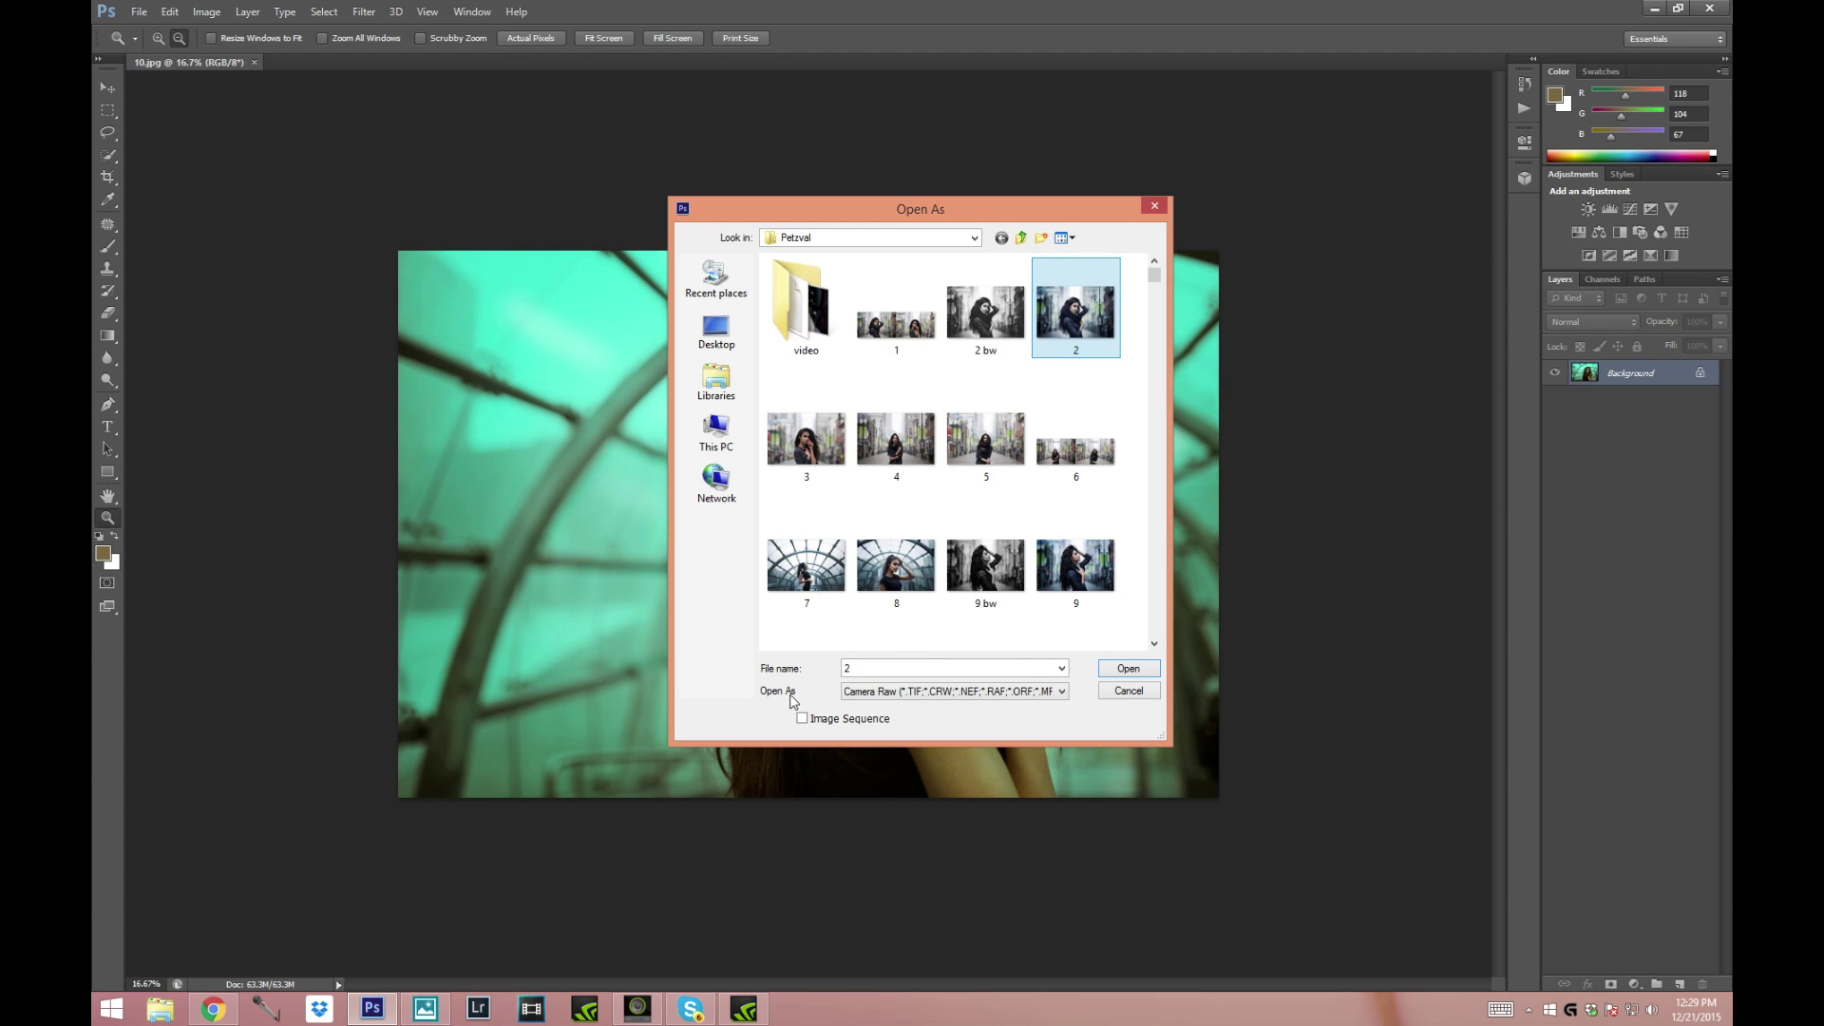
pyautogui.click(988, 696)
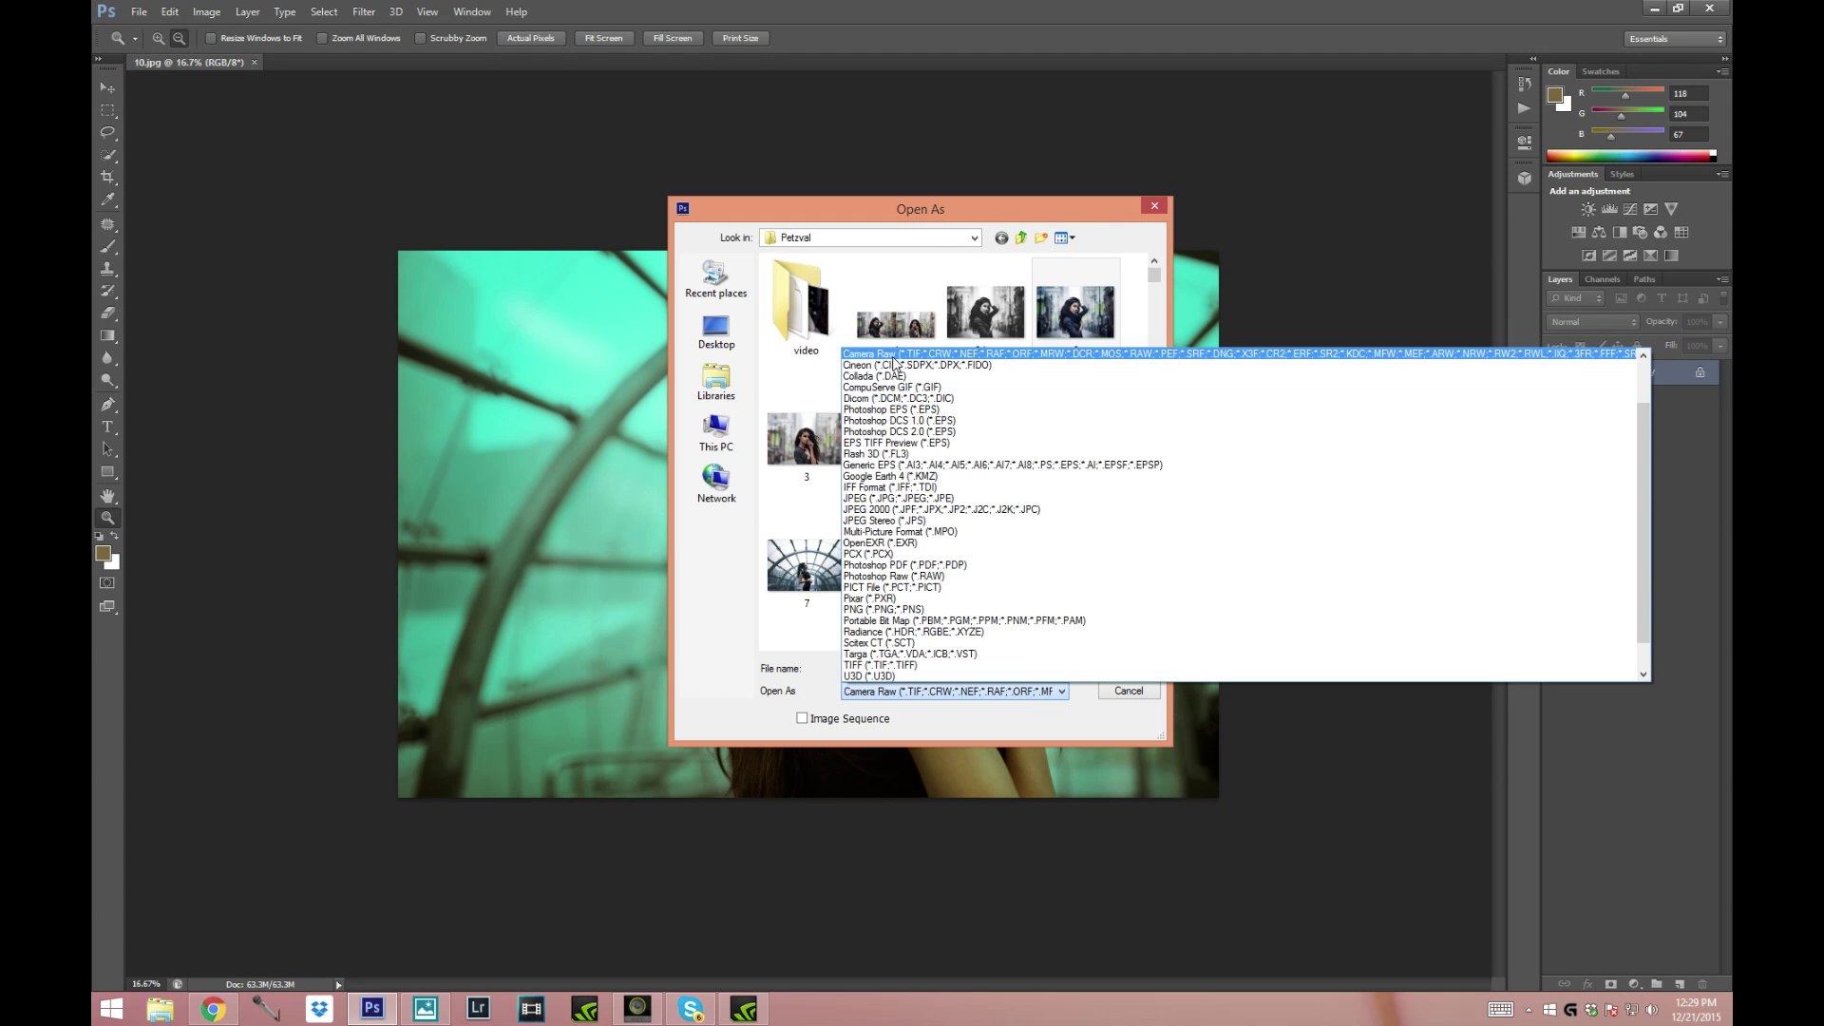
pyautogui.click(879, 353)
pyautogui.click(1119, 669)
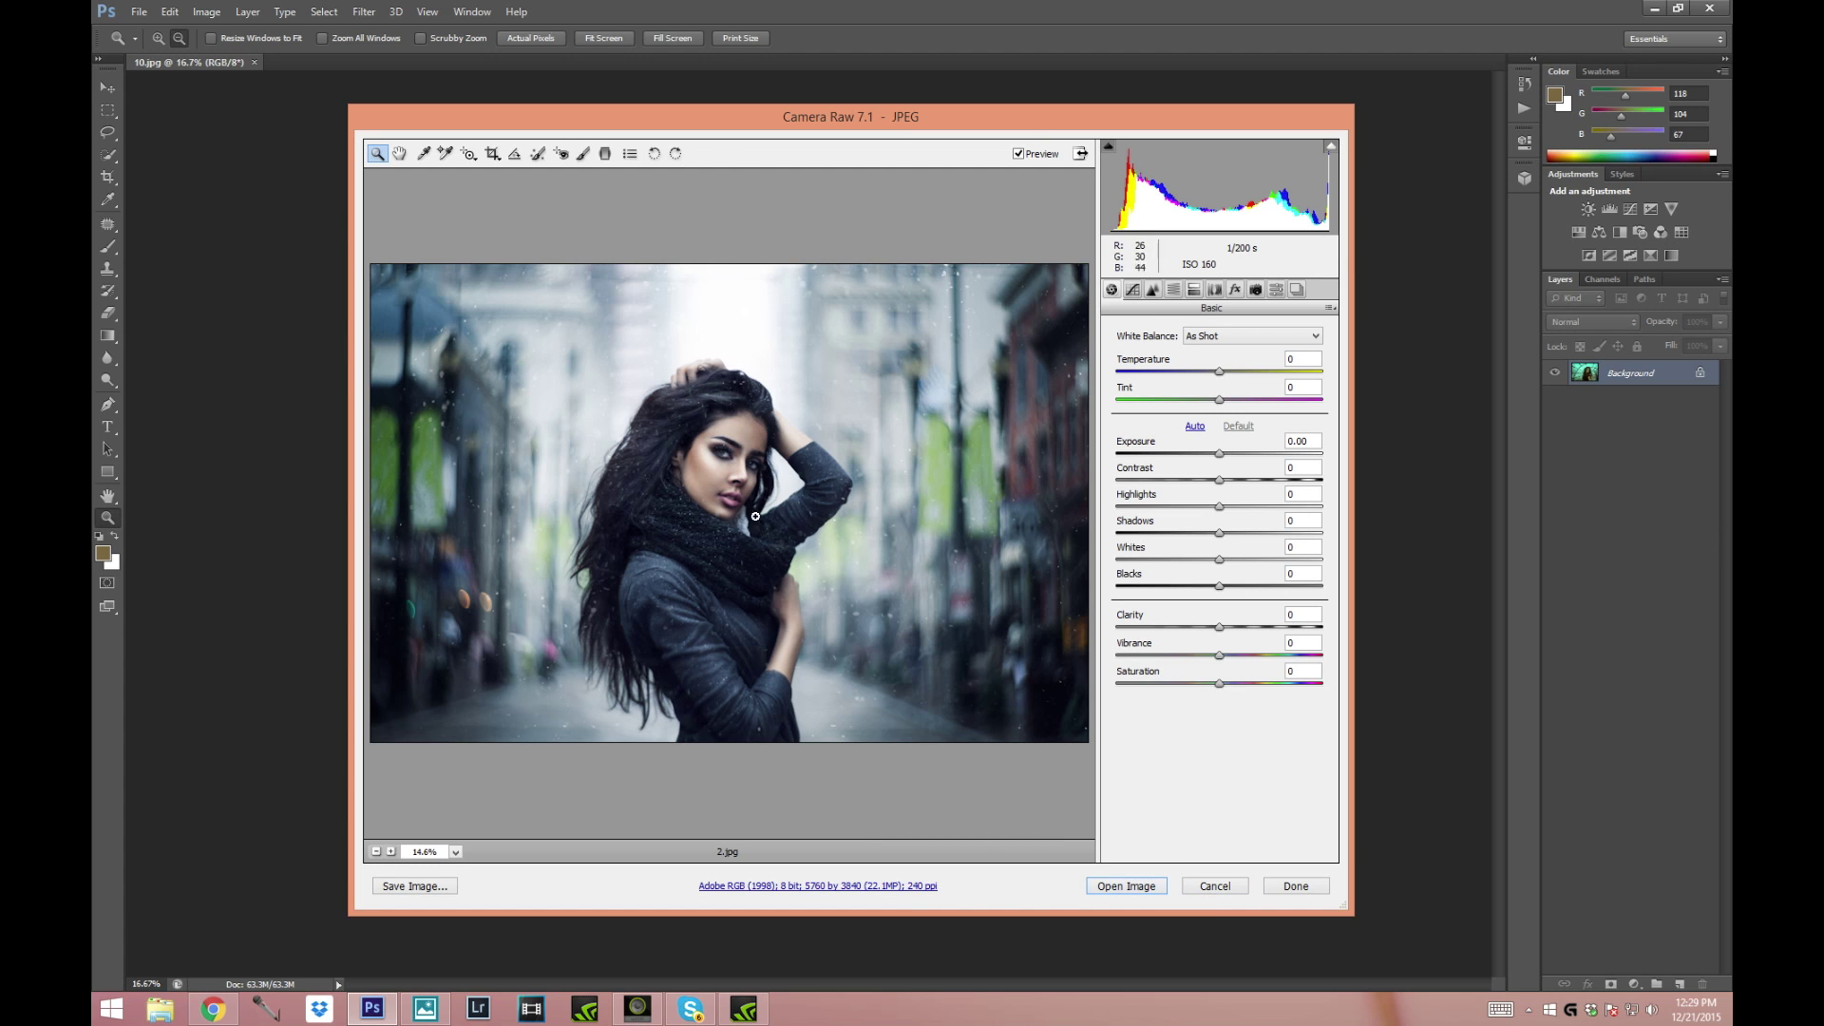
pyautogui.click(1215, 885)
# - Open the recent raw file 094A2251.CR2 in Camera Raw and raise its shadows to +37
pyautogui.click(140, 12)
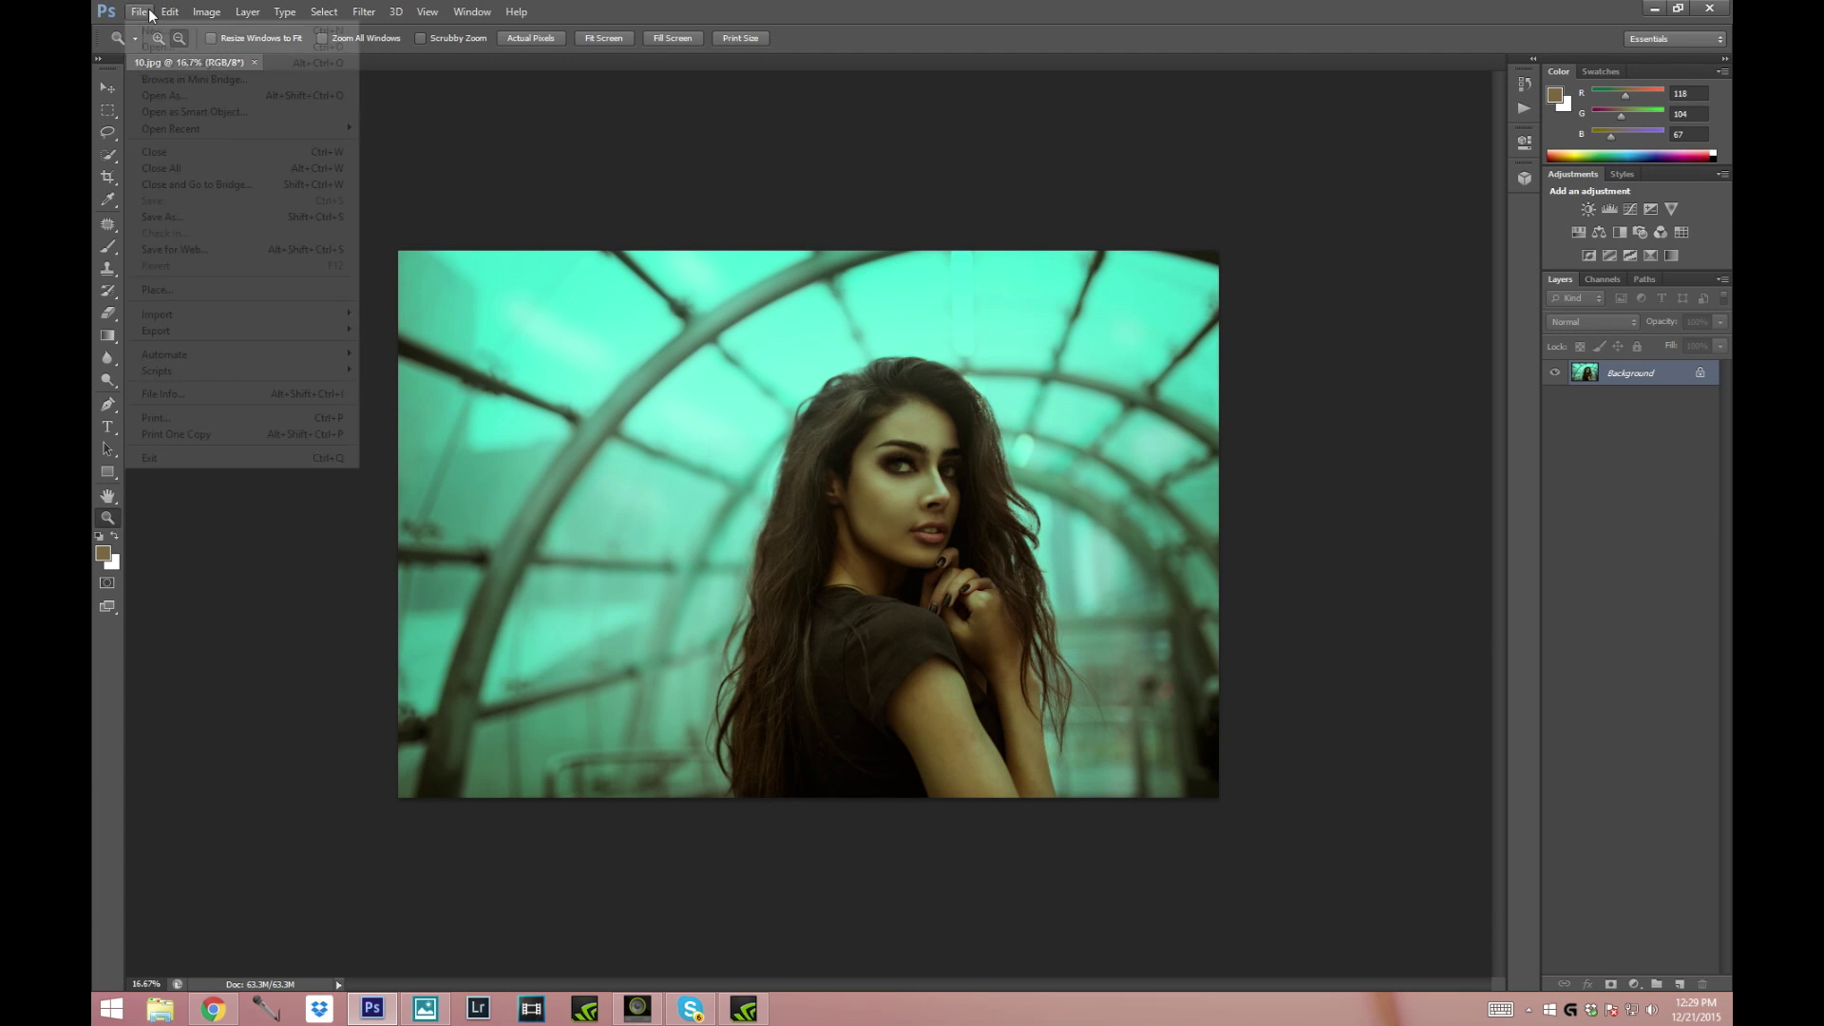
pyautogui.moveTo(184, 131)
pyautogui.click(381, 133)
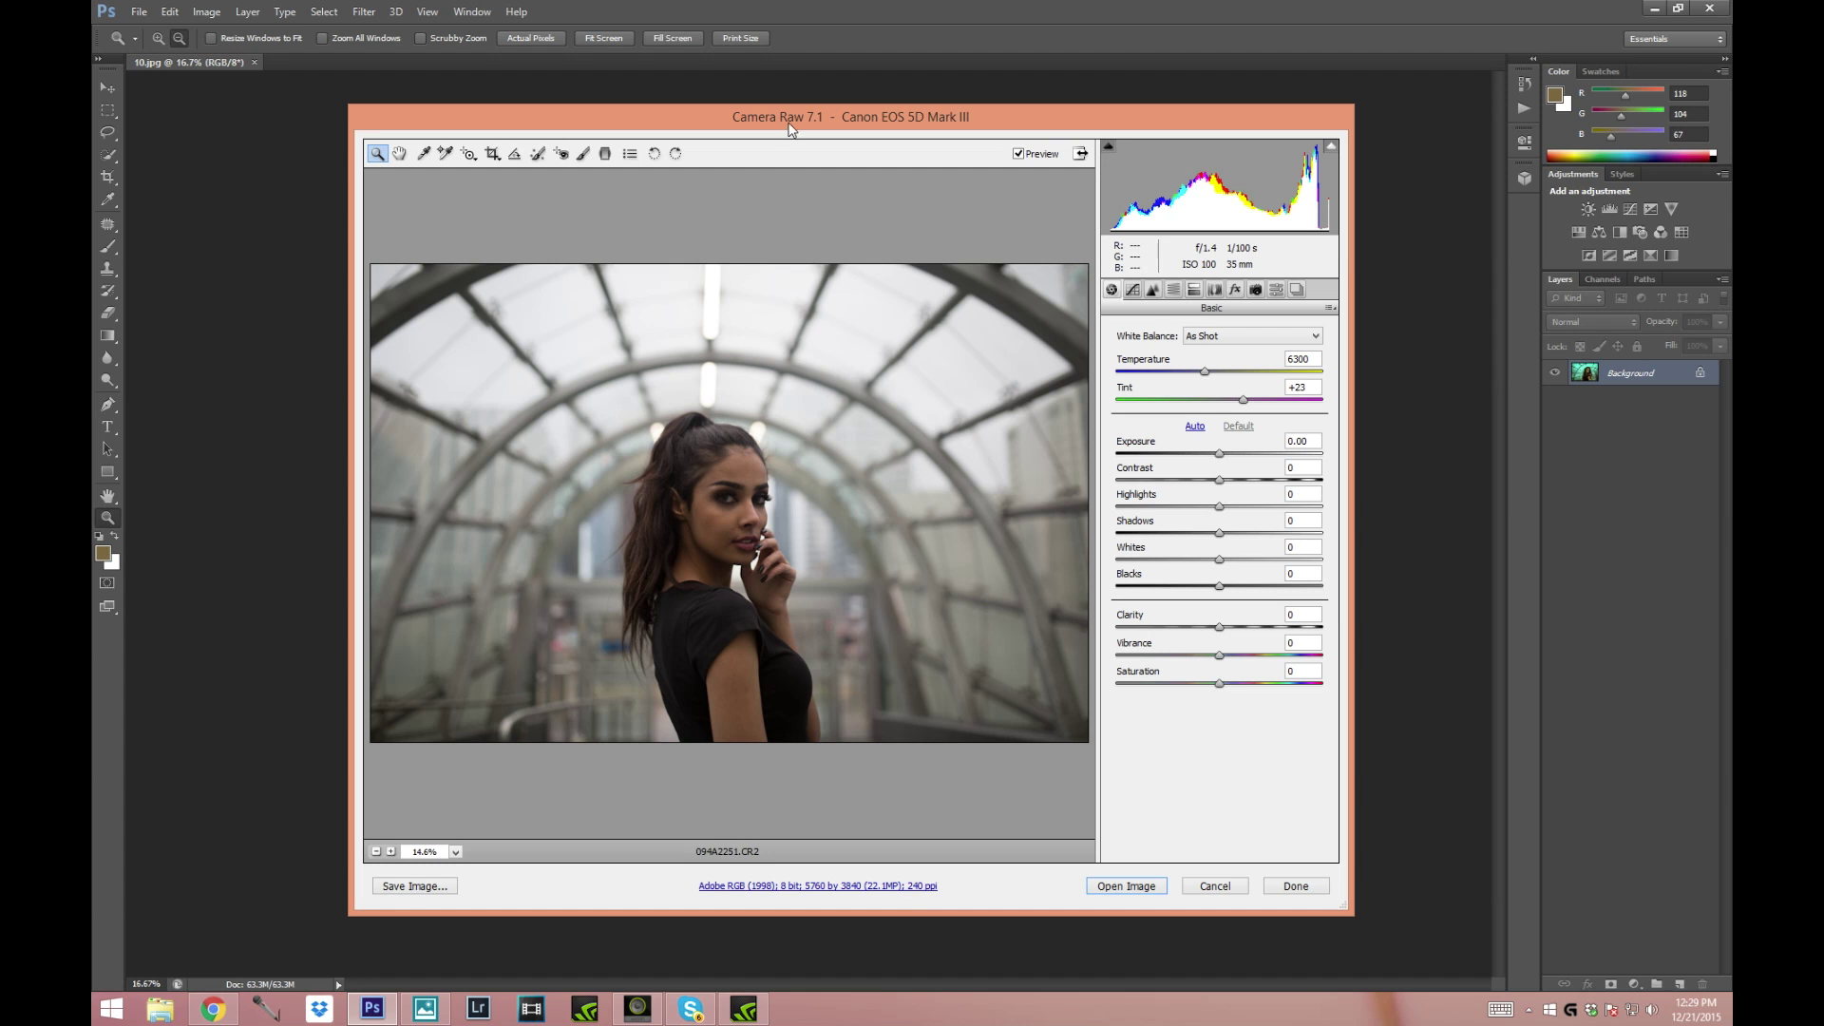
pyautogui.moveTo(1219, 534); pyautogui.dragTo(1261, 541)
# - Set the sharpening amount to 39 and raise the luminance noise reduction in the raw detail settings
pyautogui.click(1151, 290)
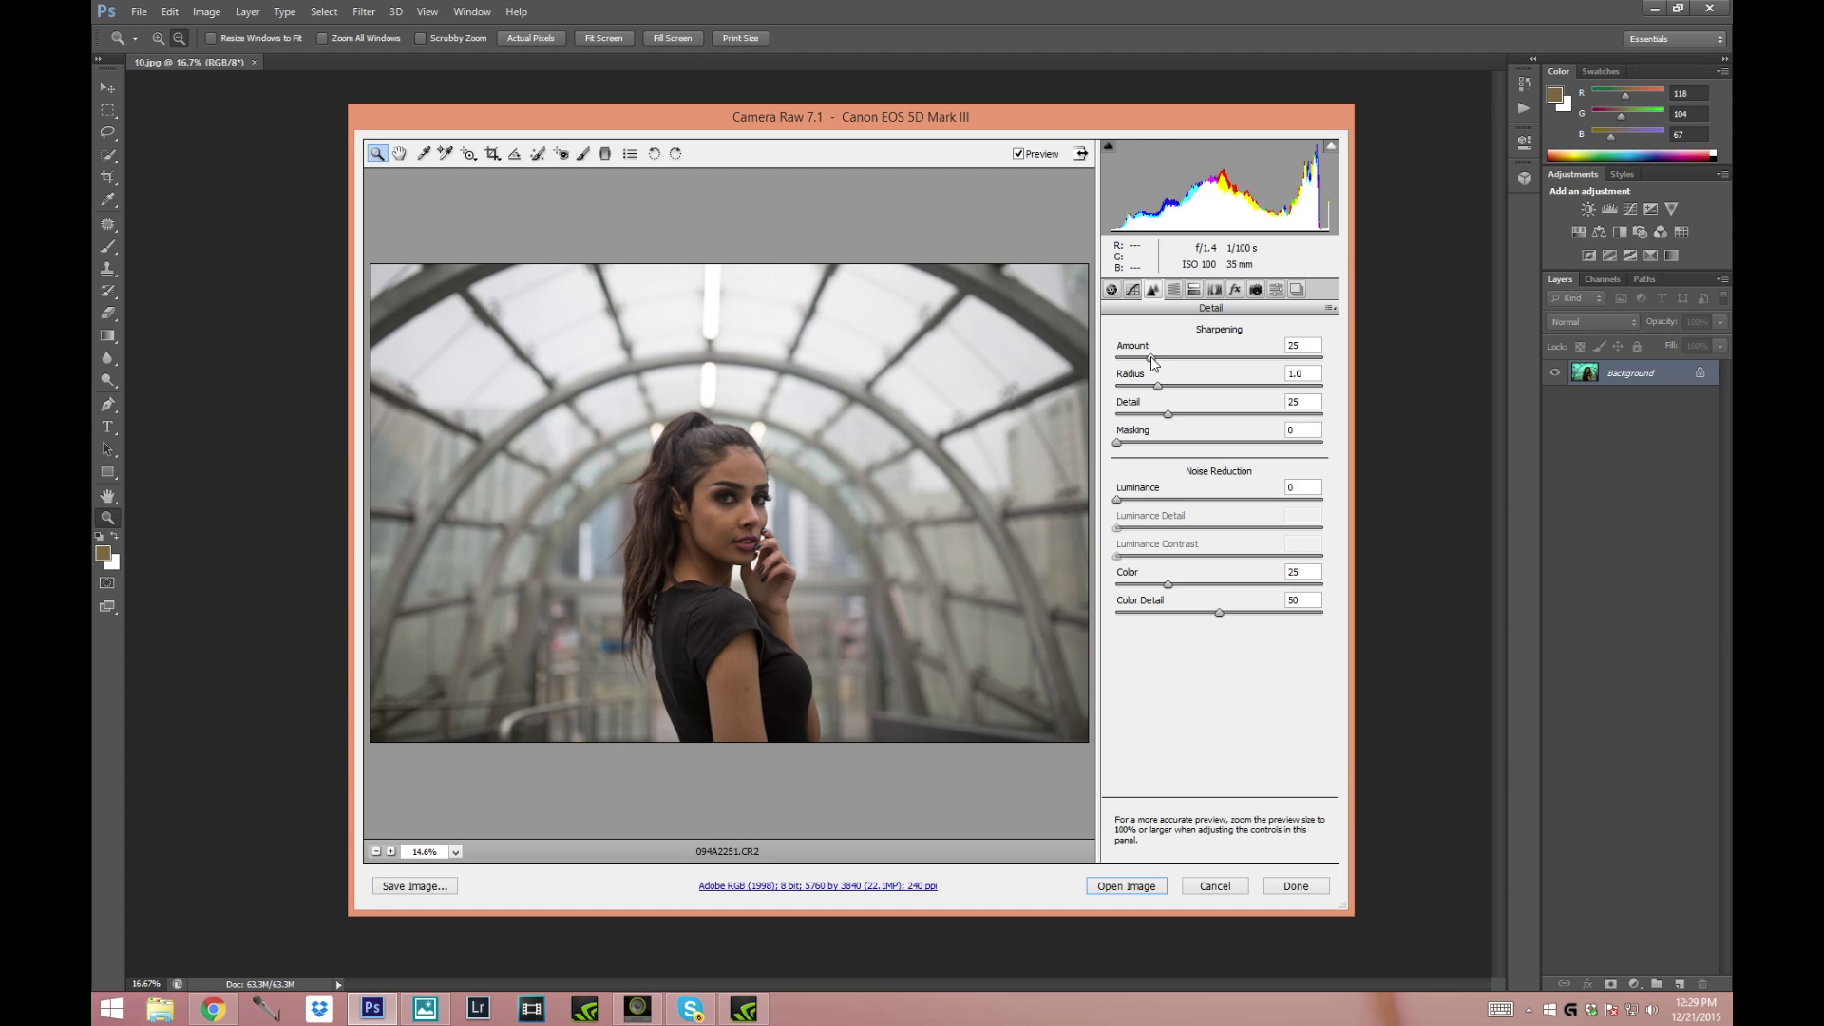
pyautogui.moveTo(1151, 362); pyautogui.dragTo(1172, 365)
pyautogui.moveTo(1117, 501); pyautogui.dragTo(1177, 507)
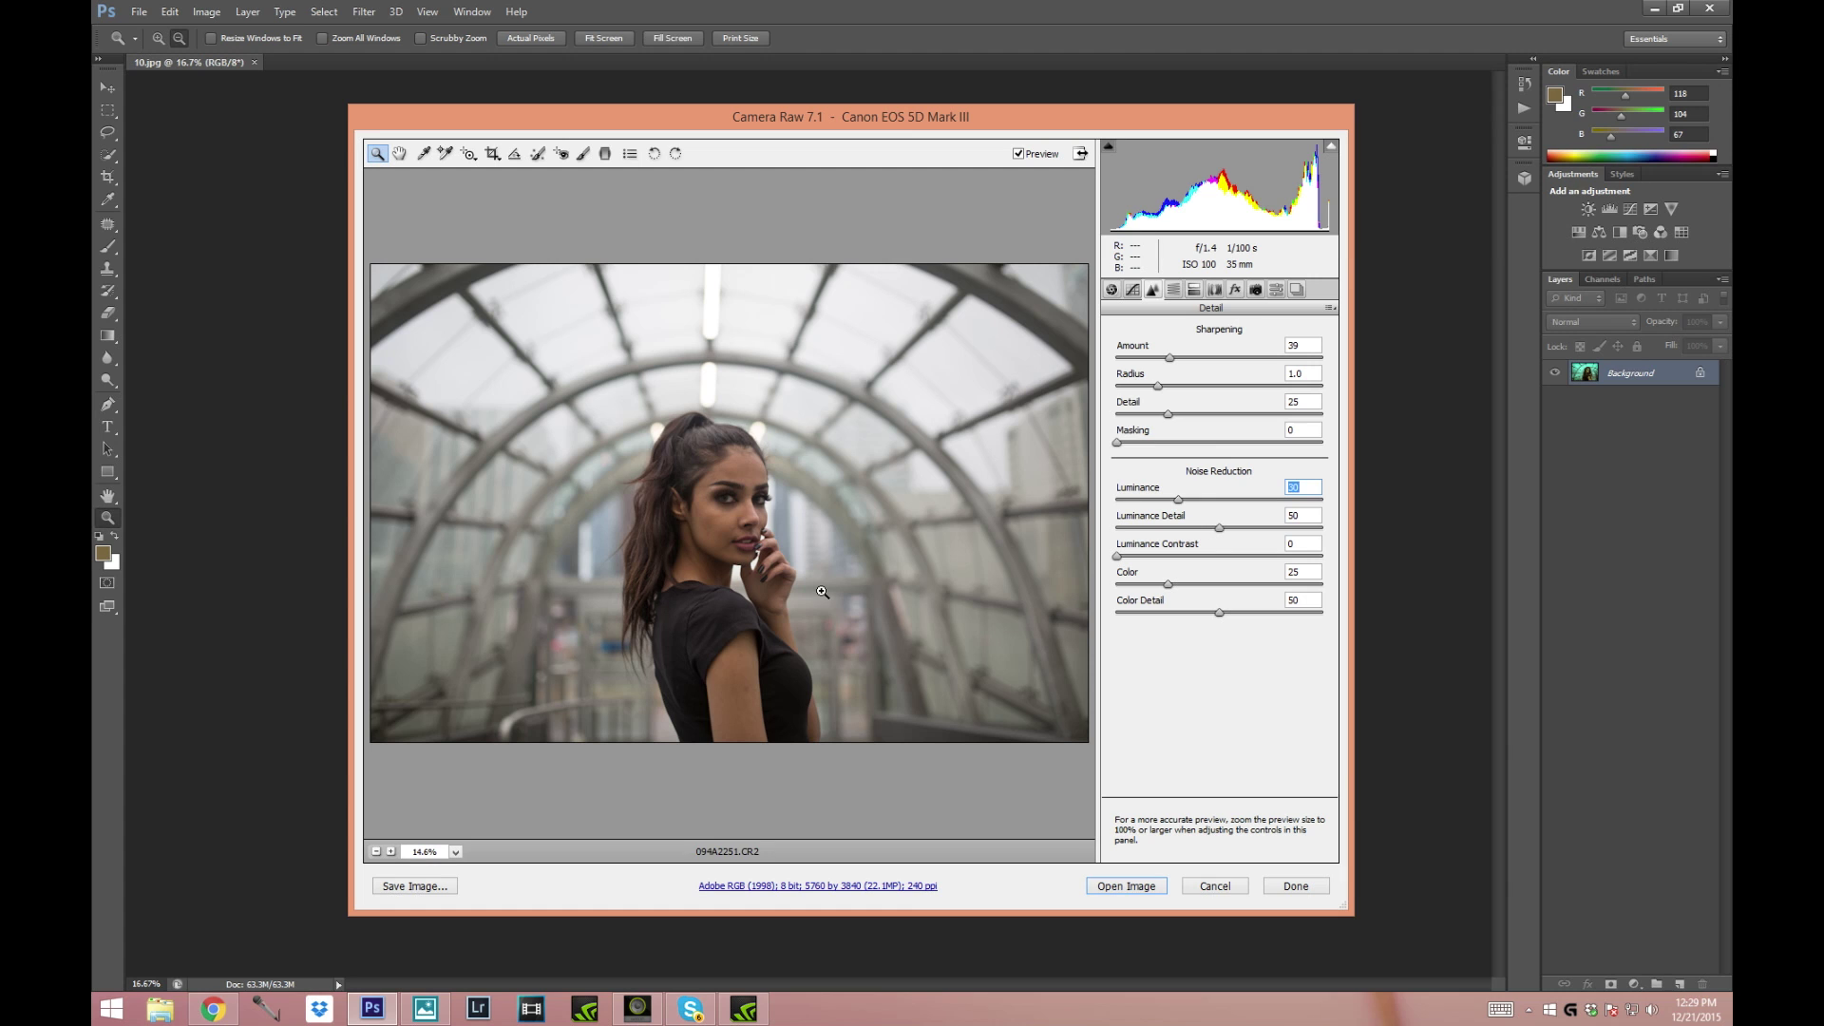
# - Cool the raw photo's white balance to temperature 5850 and tint +16, and raise the shadows to +52
pyautogui.click(1112, 290)
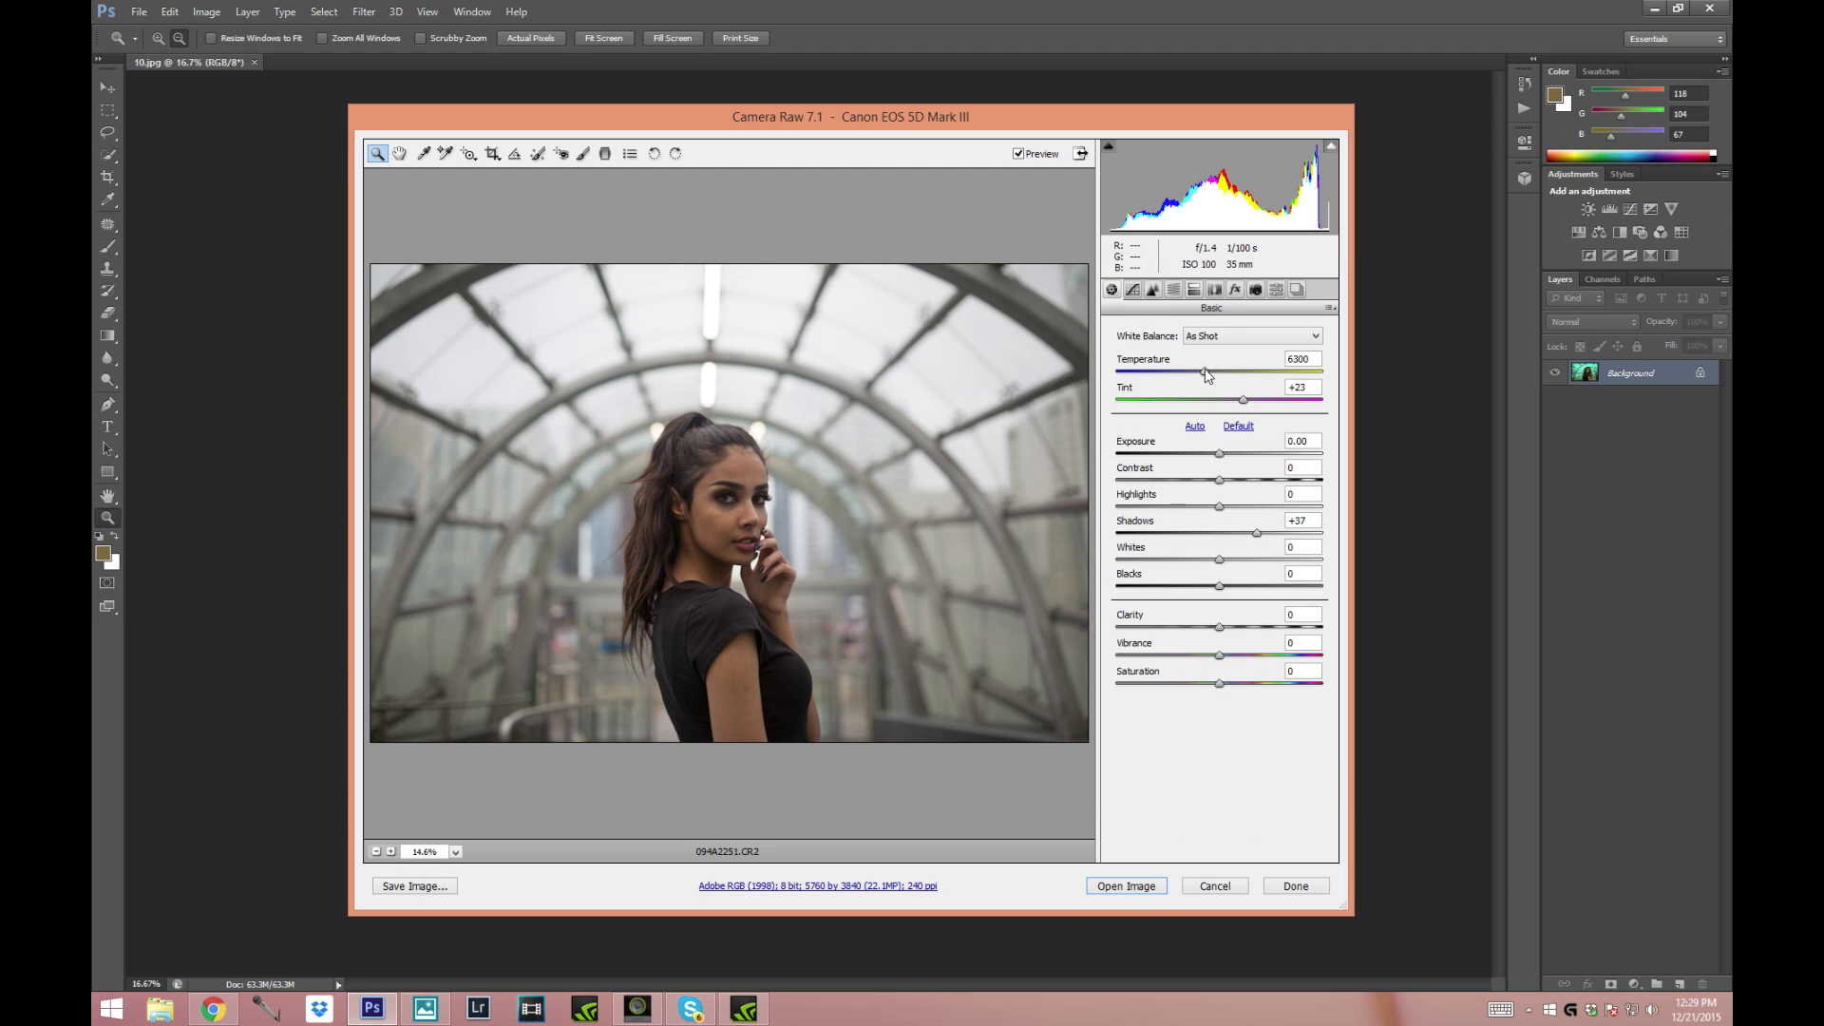
pyautogui.moveTo(1244, 404); pyautogui.dragTo(1195, 376)
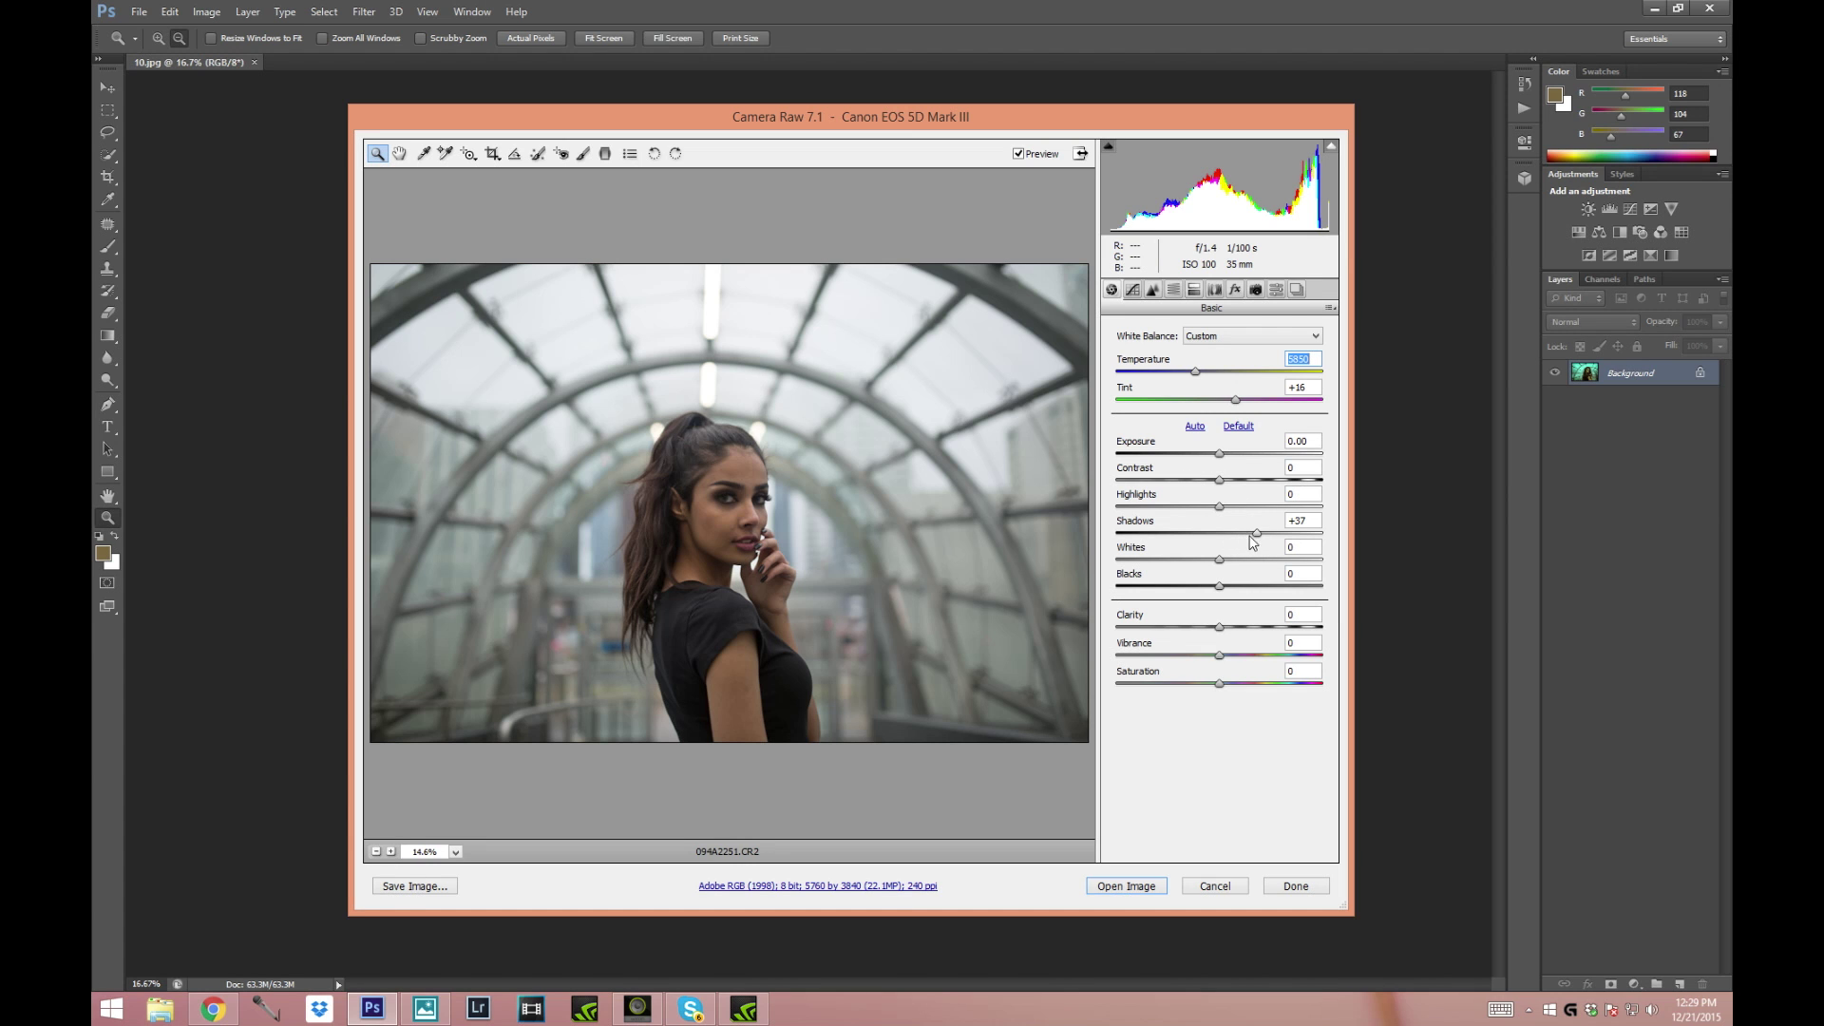
pyautogui.moveTo(1258, 538); pyautogui.dragTo(1274, 541)
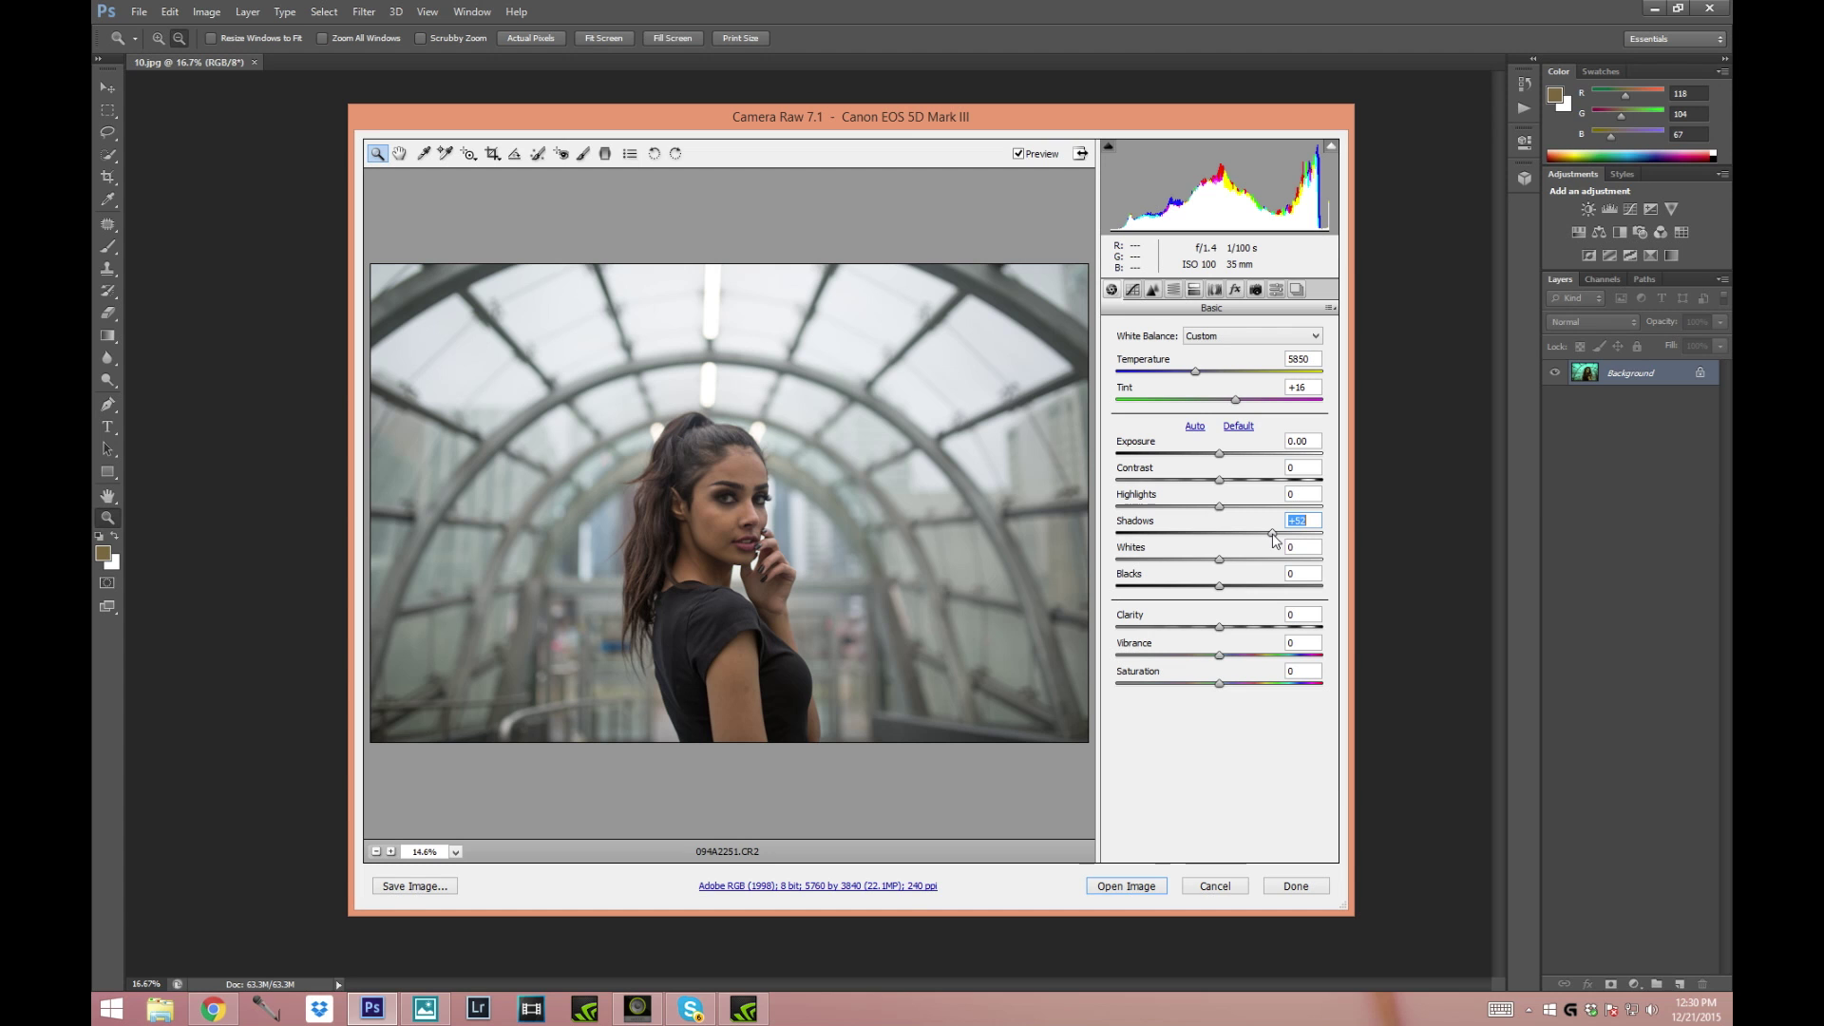
# - Raise the raw photo's exposure slightly to +0.20 and open the image for editing
pyautogui.click(1224, 459)
pyautogui.moveTo(1224, 459); pyautogui.dragTo(1225, 459)
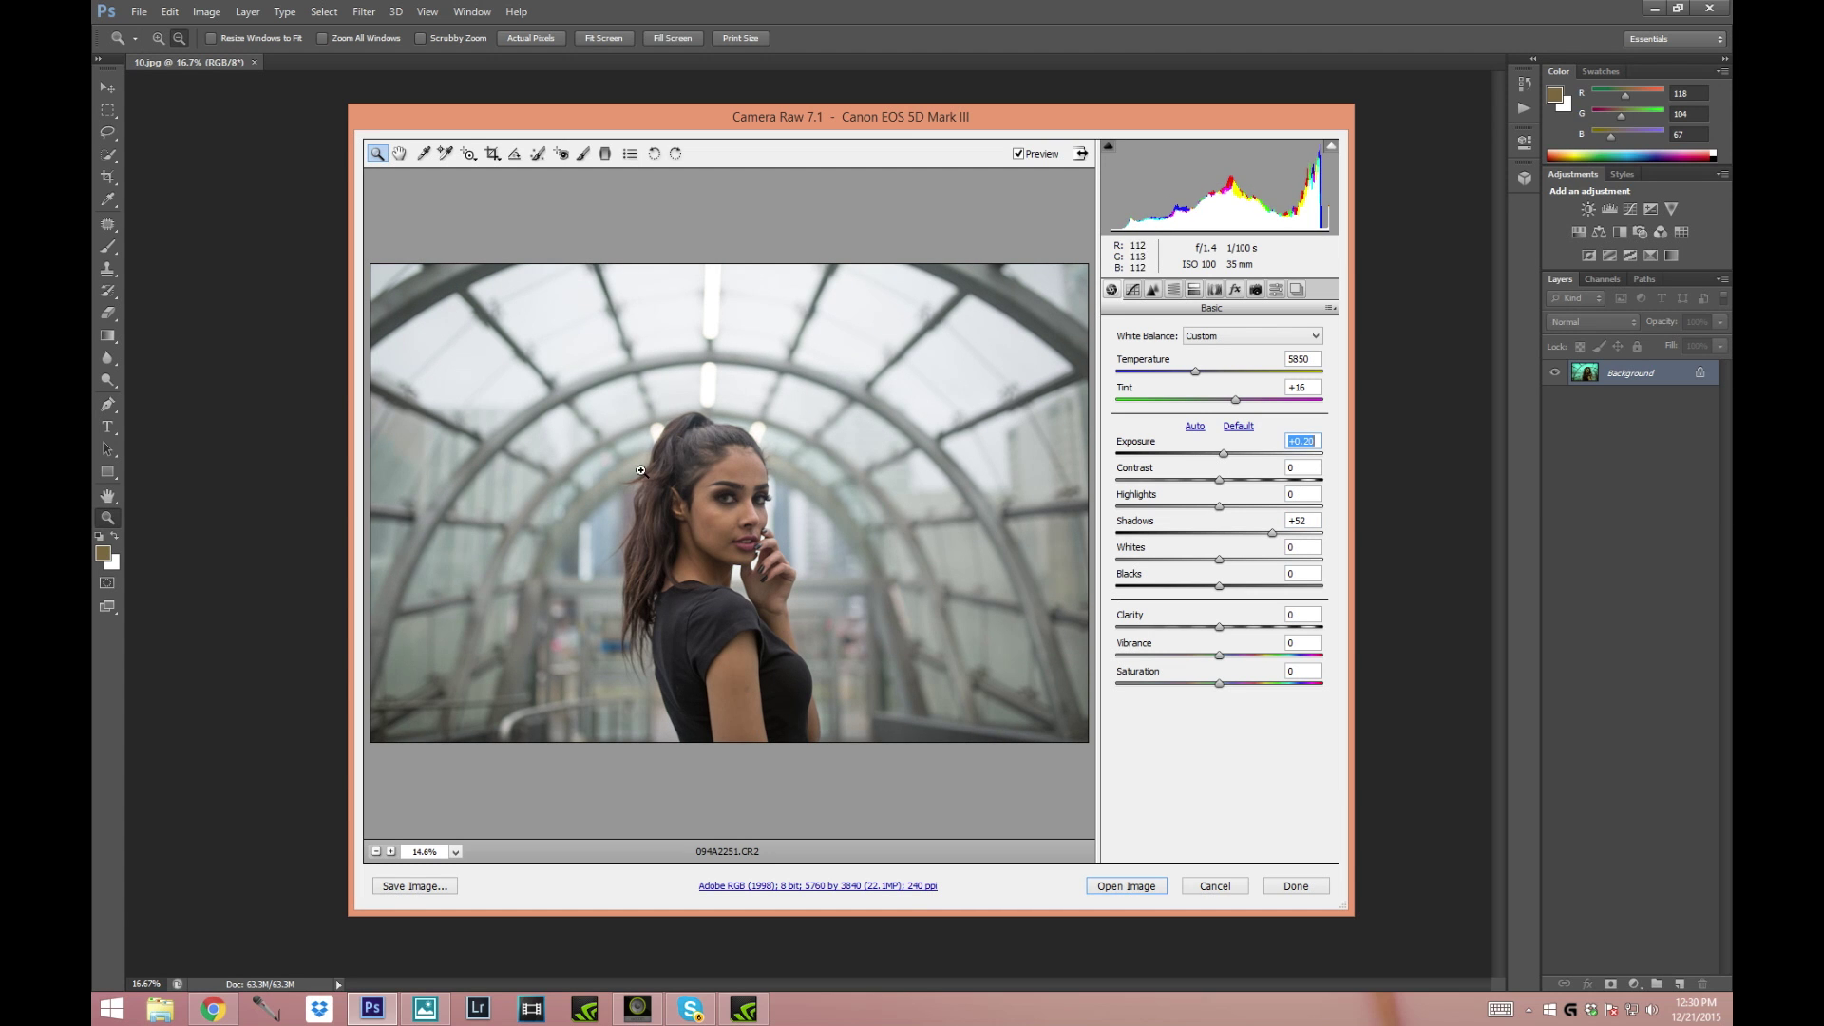
pyautogui.click(1126, 886)
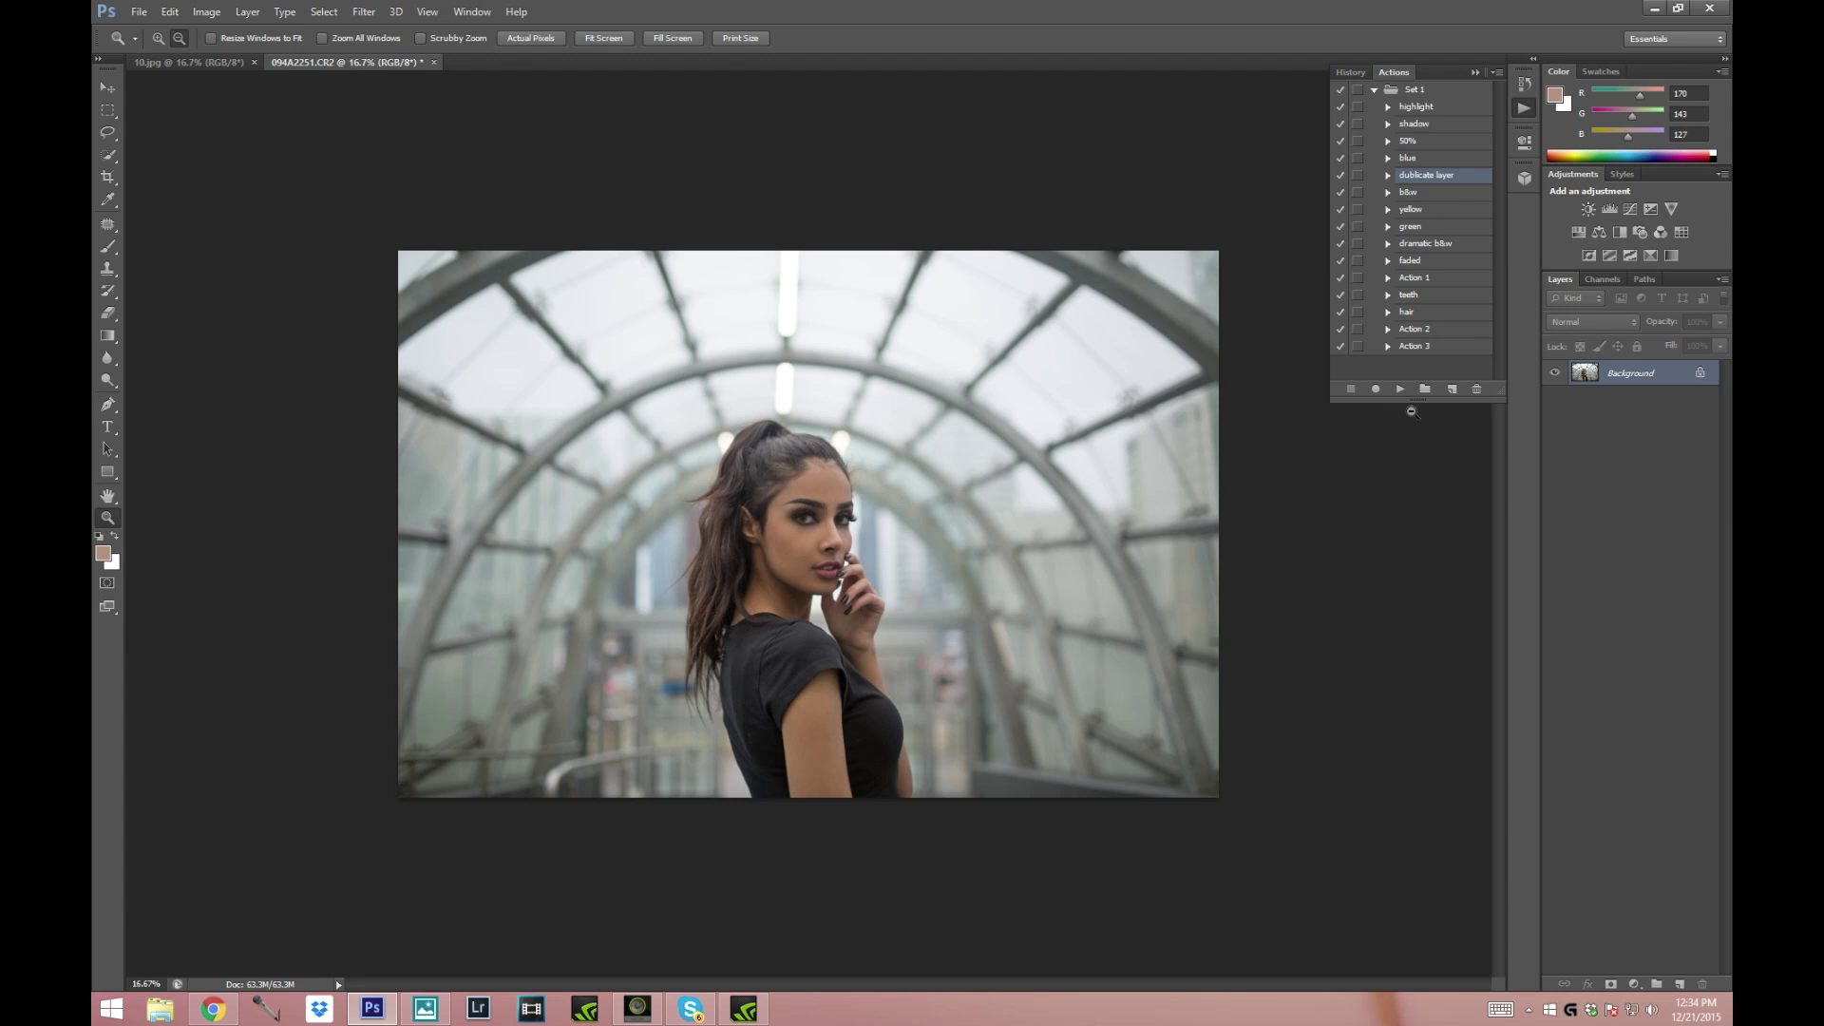
# - Duplicate the Background layer as Background copy in the same document
pyautogui.rightClick(1618, 388)
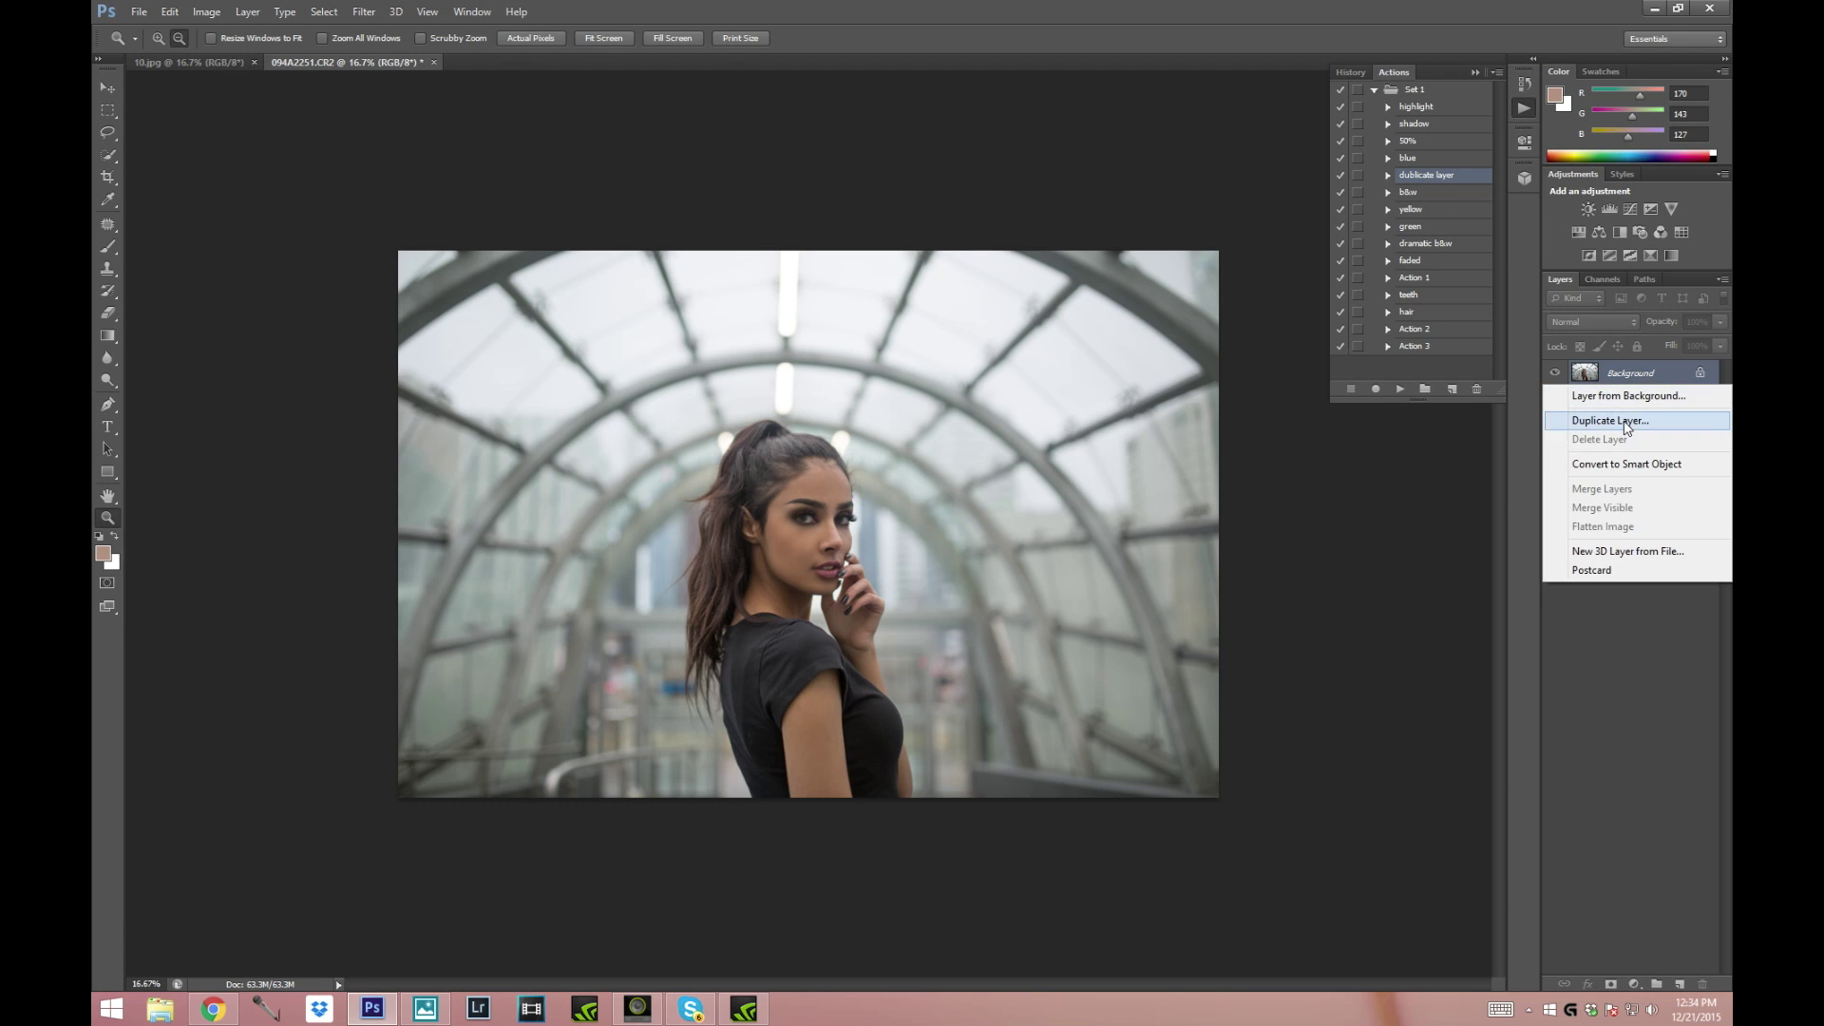
pyautogui.click(1623, 424)
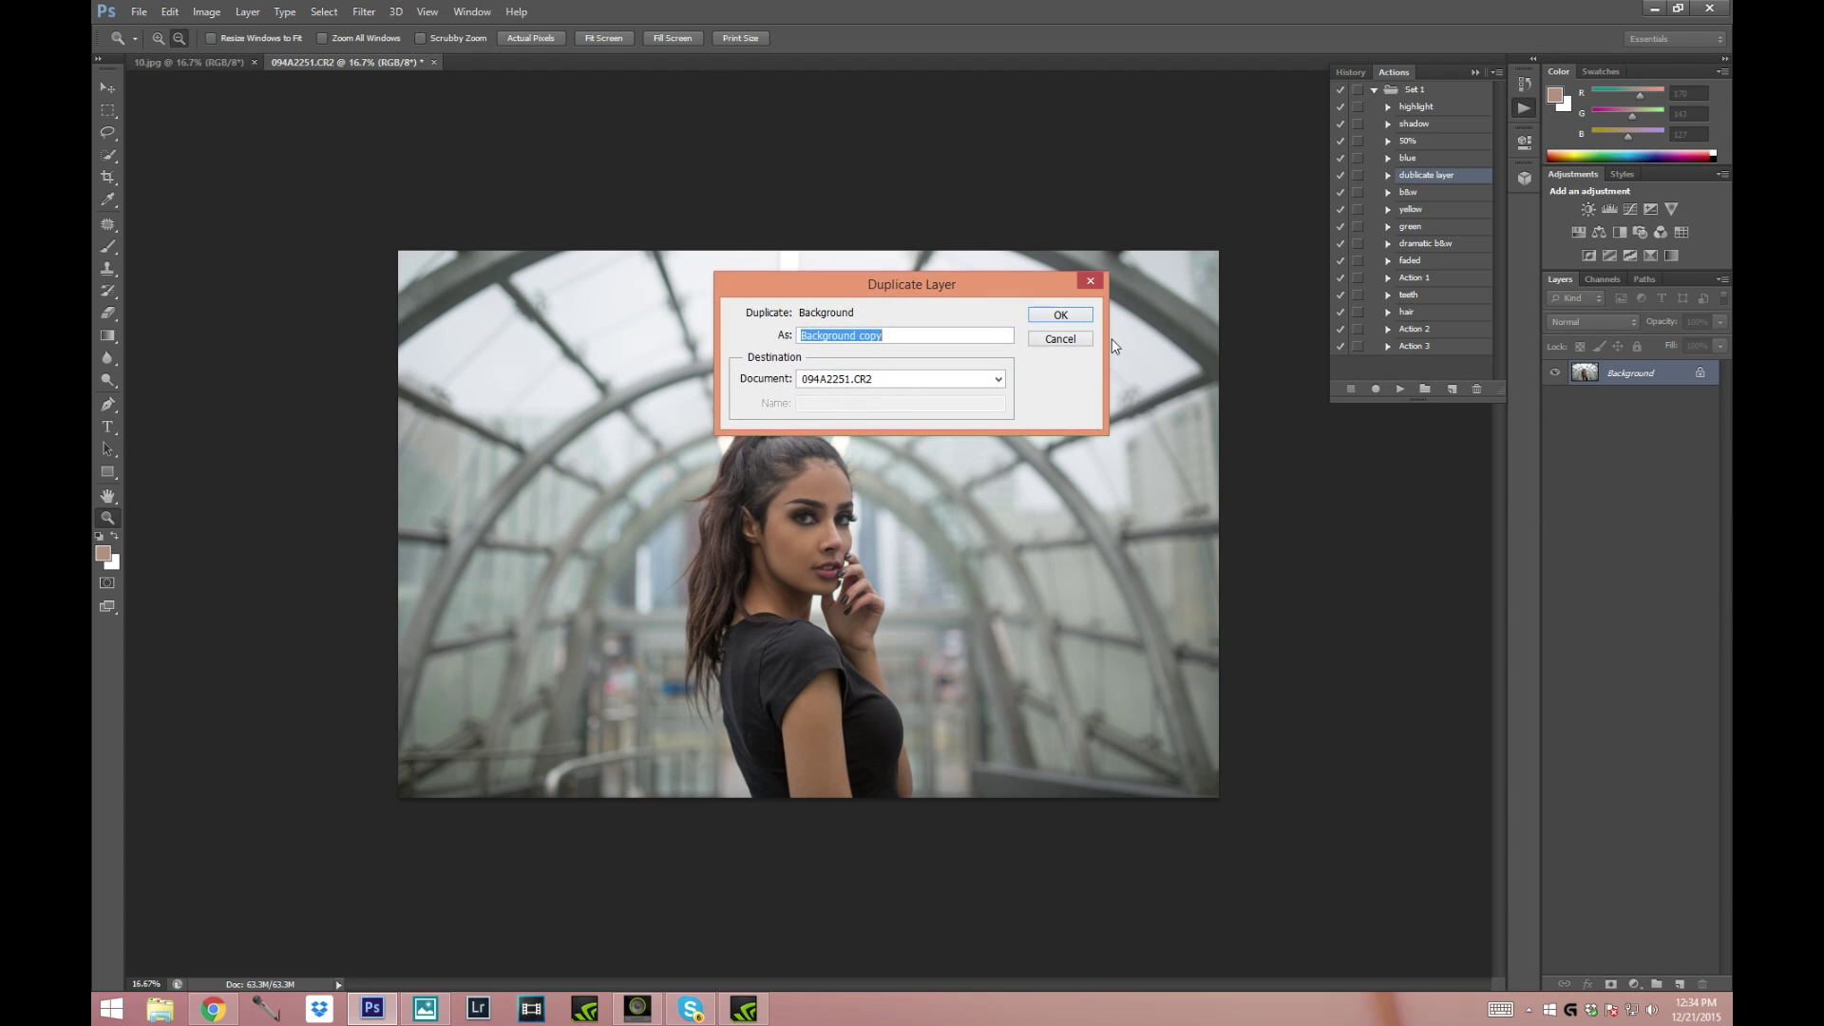
pyautogui.click(1053, 317)
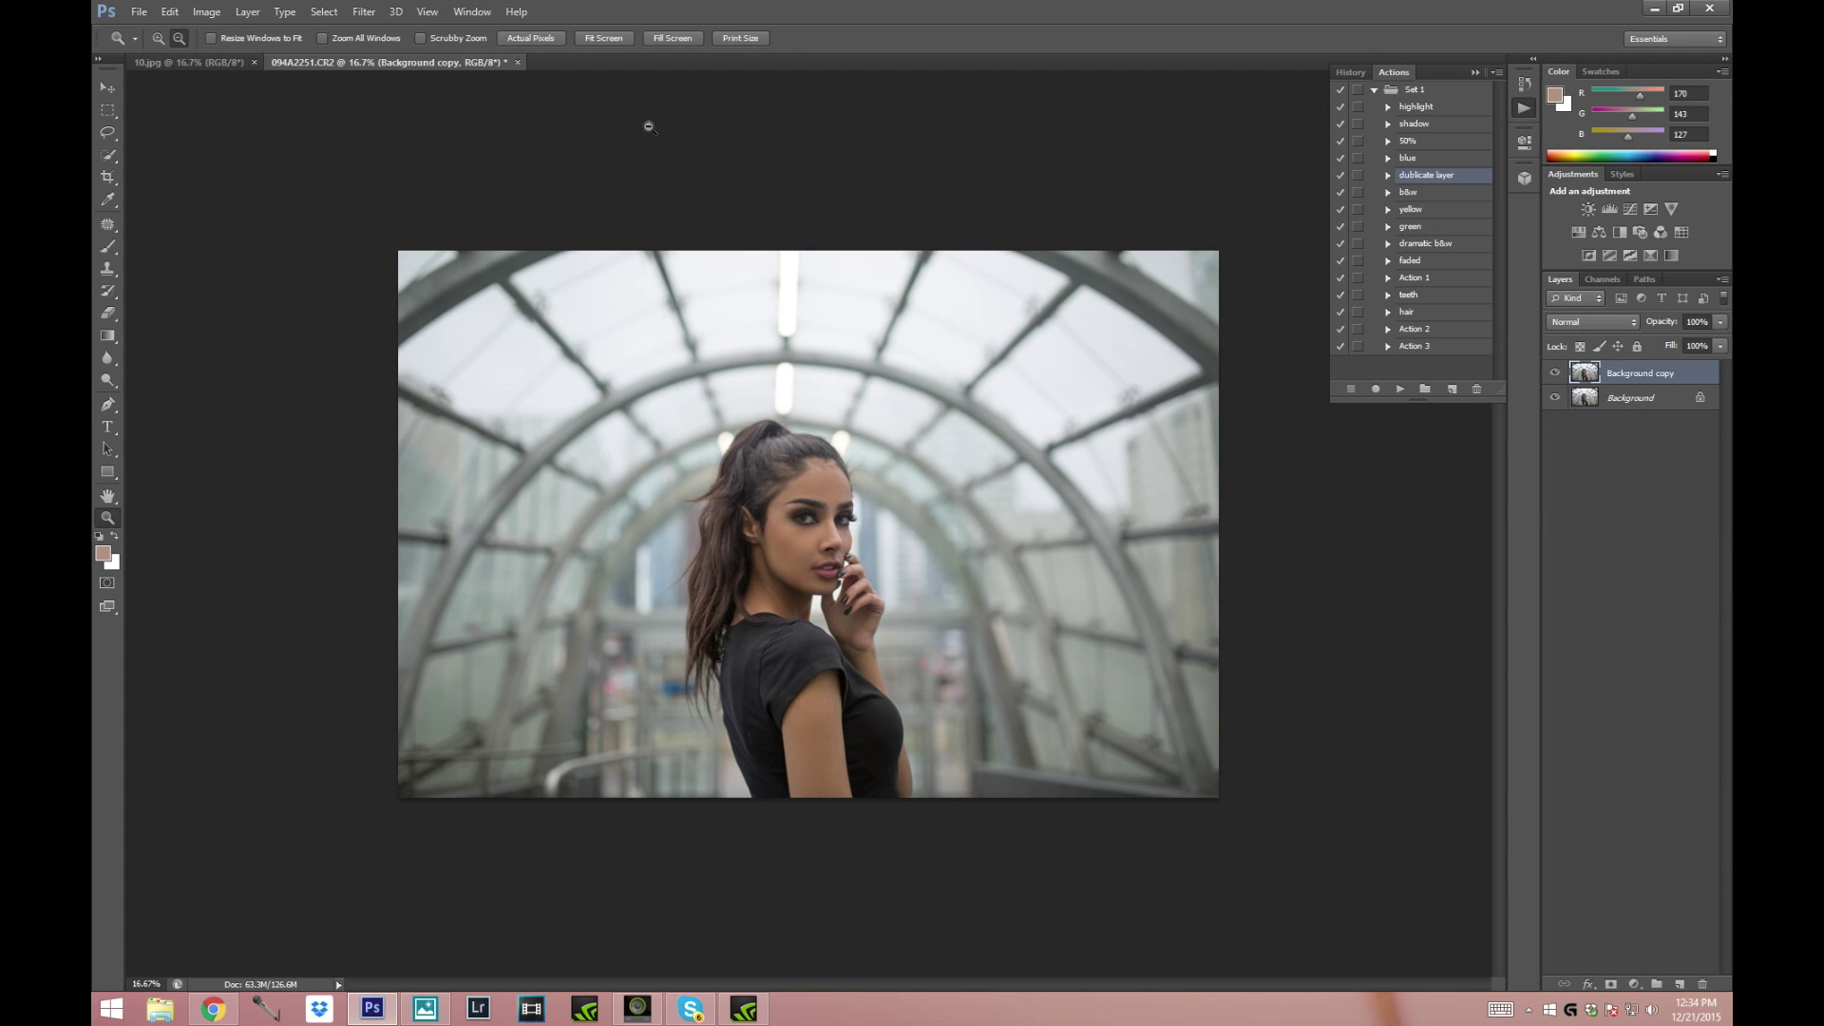
# - Start Liquify on the copy and freeze-mask the woman's face and neck, refining the ear and hairline with a brush size of 151
pyautogui.click(361, 14)
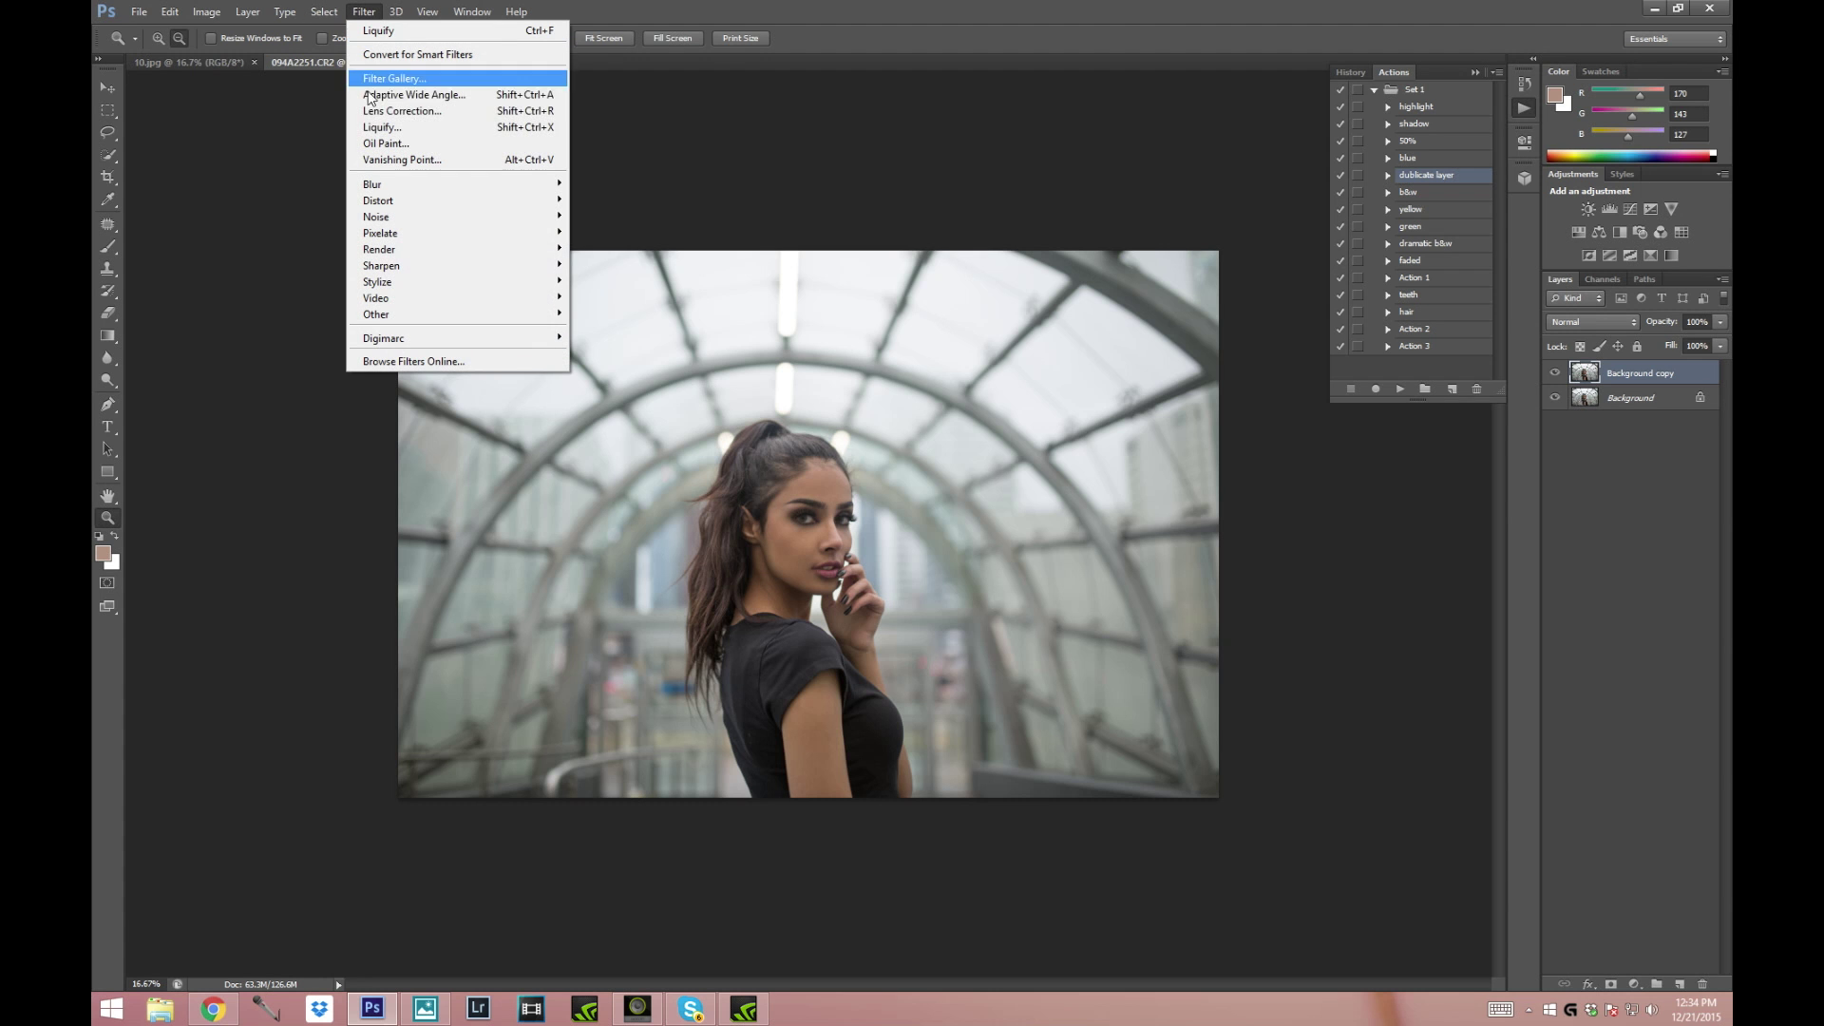
pyautogui.click(372, 122)
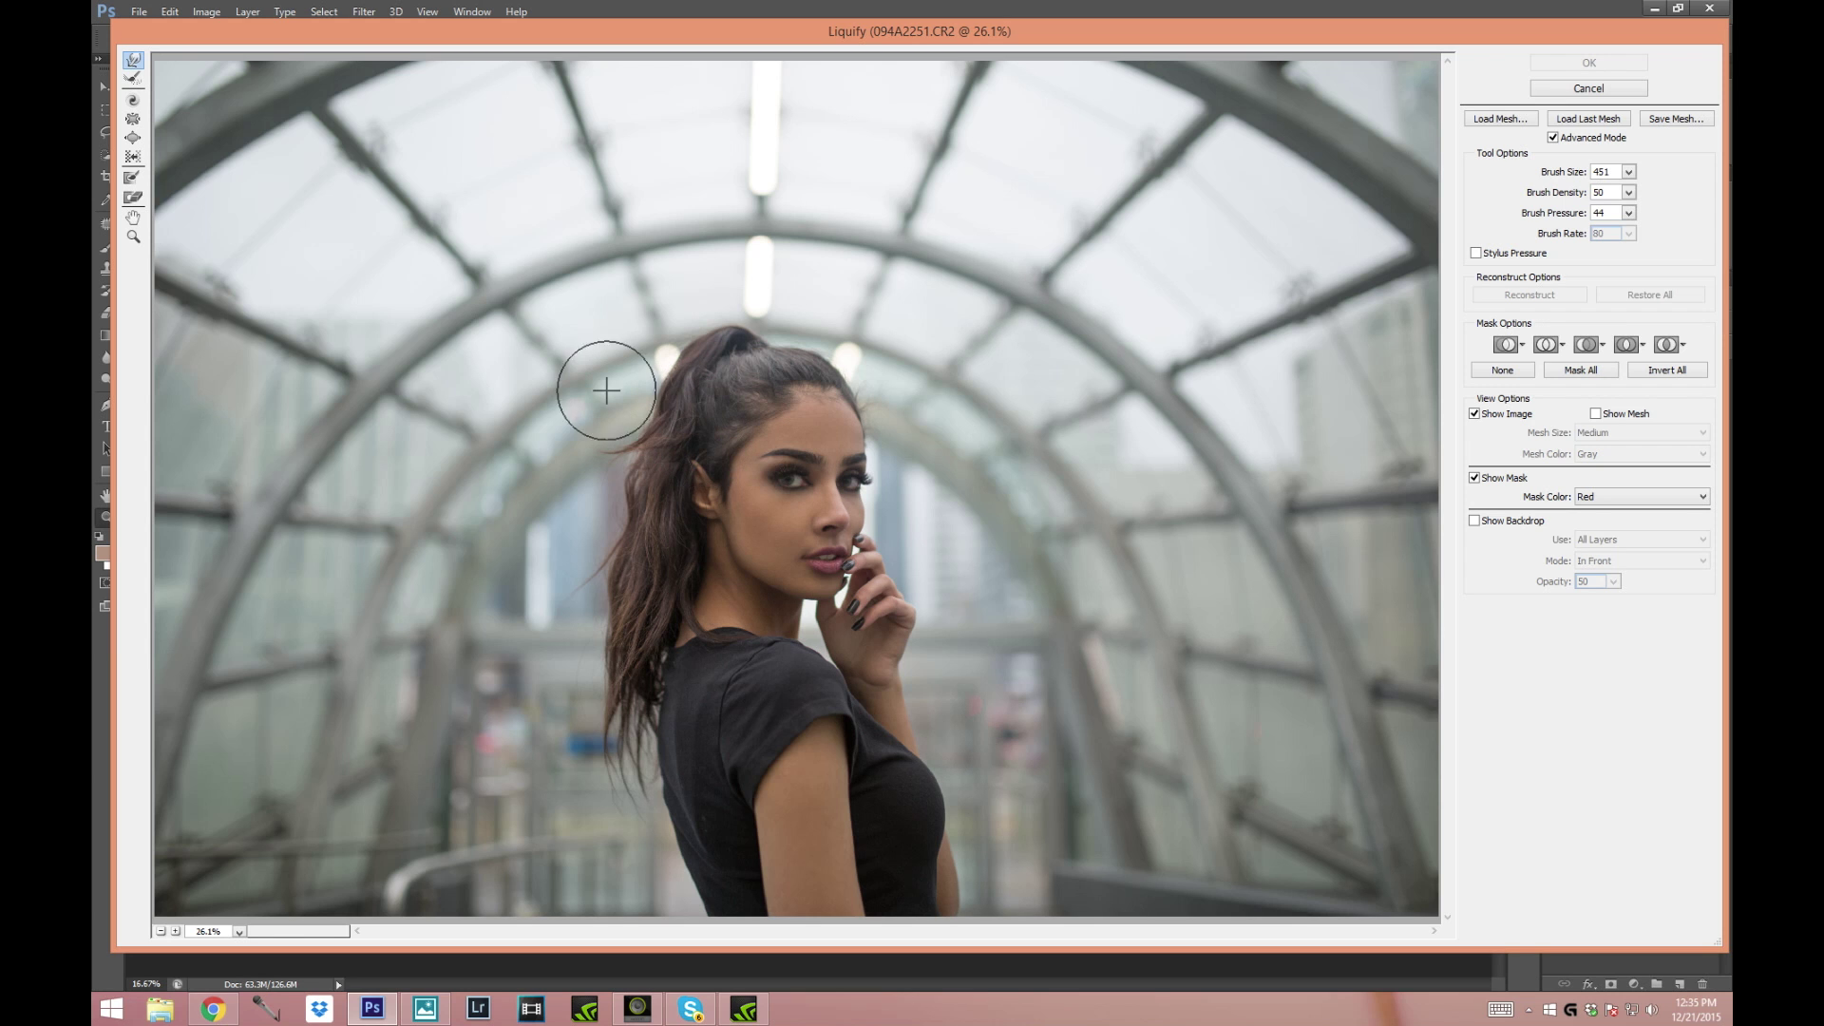
pyautogui.click(130, 186)
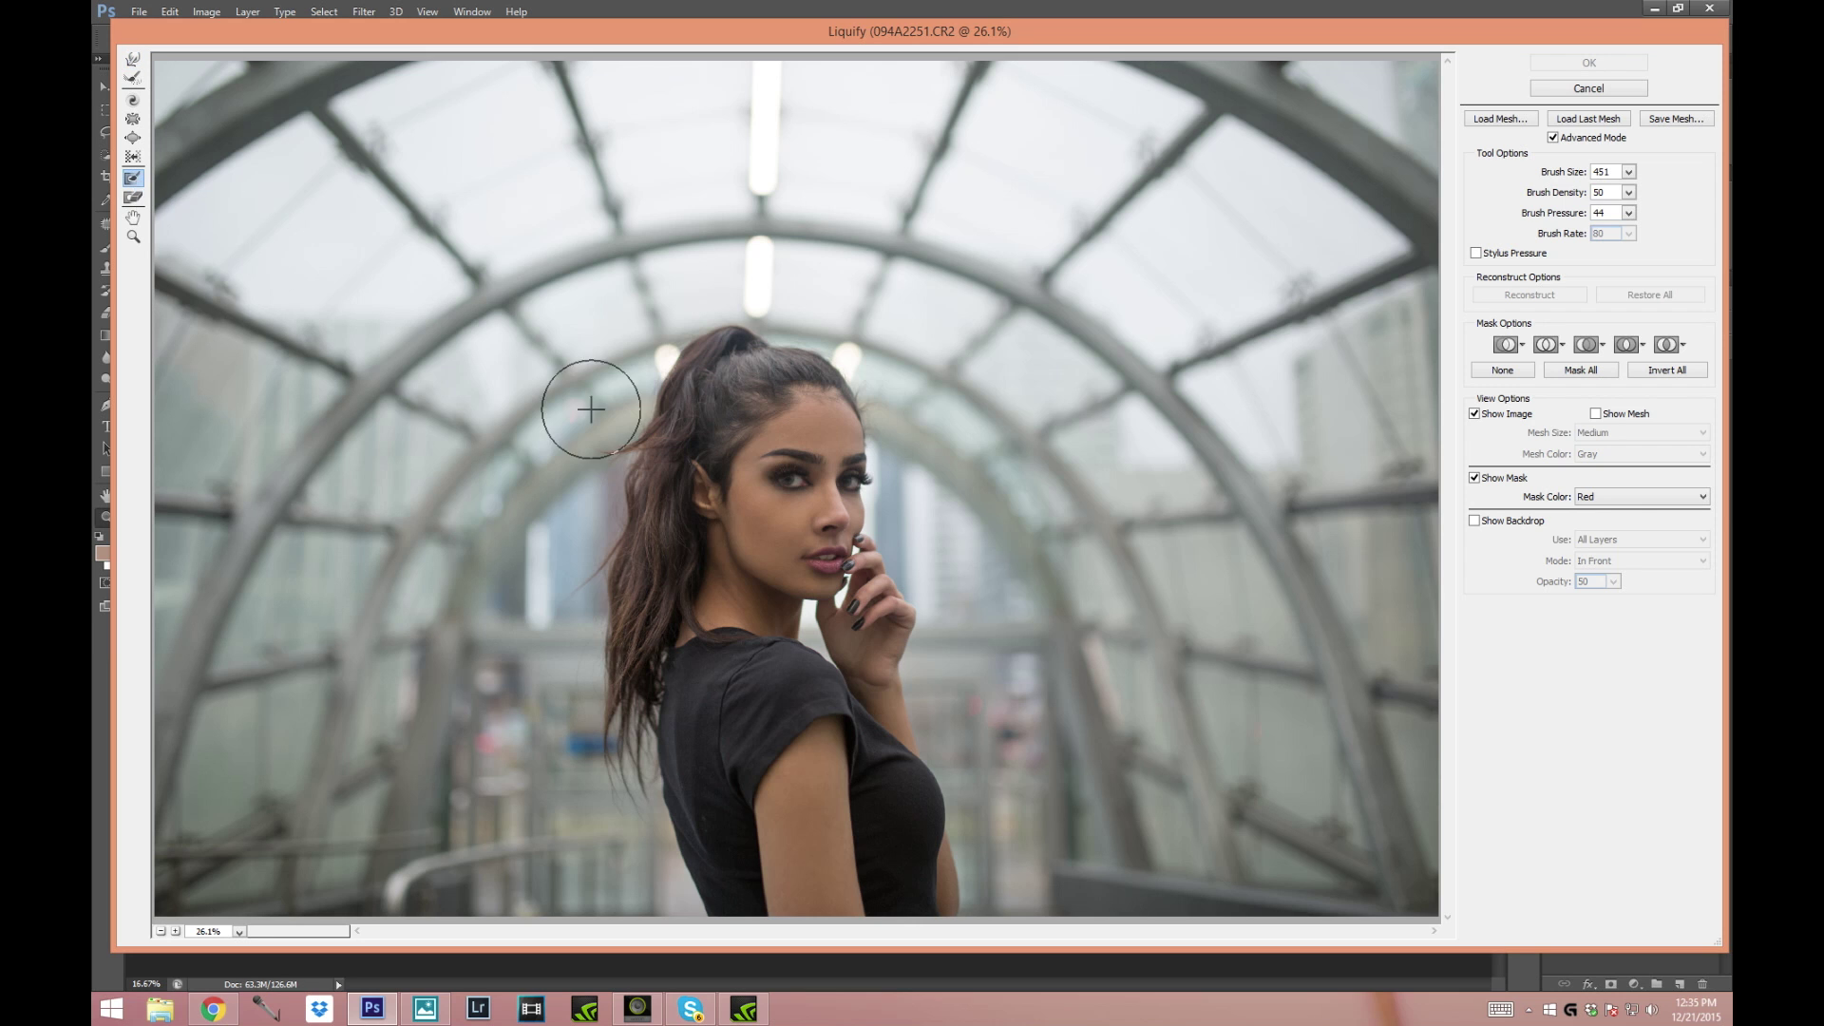
pyautogui.moveTo(786, 507)
pyautogui.mouseDown()
pyautogui.moveTo(821, 443)
pyautogui.moveTo(822, 536)
pyautogui.moveTo(774, 562)
pyautogui.moveTo(757, 534)
pyautogui.moveTo(781, 473)
pyautogui.moveTo(786, 507)
pyautogui.moveTo(740, 602)
pyautogui.moveTo(819, 597)
pyautogui.mouseUp()
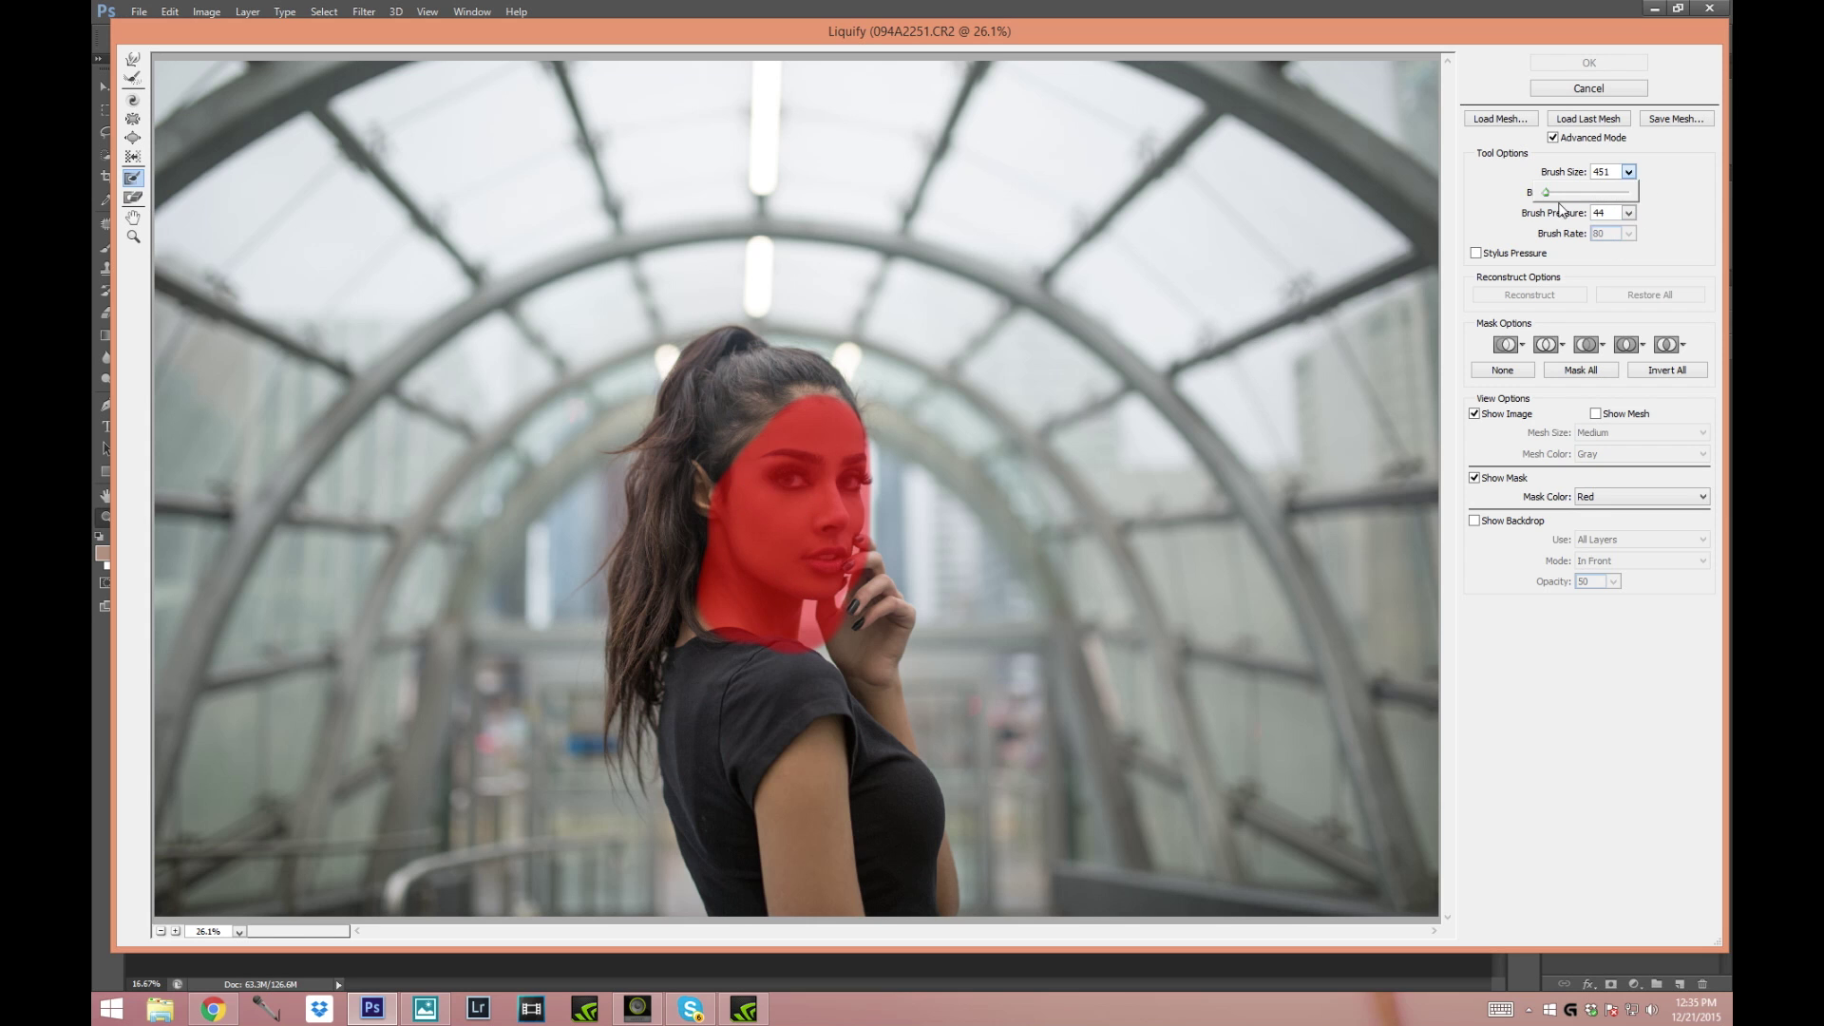
pyautogui.moveTo(1546, 194); pyautogui.dragTo(1542, 194)
pyautogui.moveTo(699, 482)
pyautogui.mouseDown()
pyautogui.moveTo(692, 460)
pyautogui.moveTo(720, 493)
pyautogui.mouseUp()
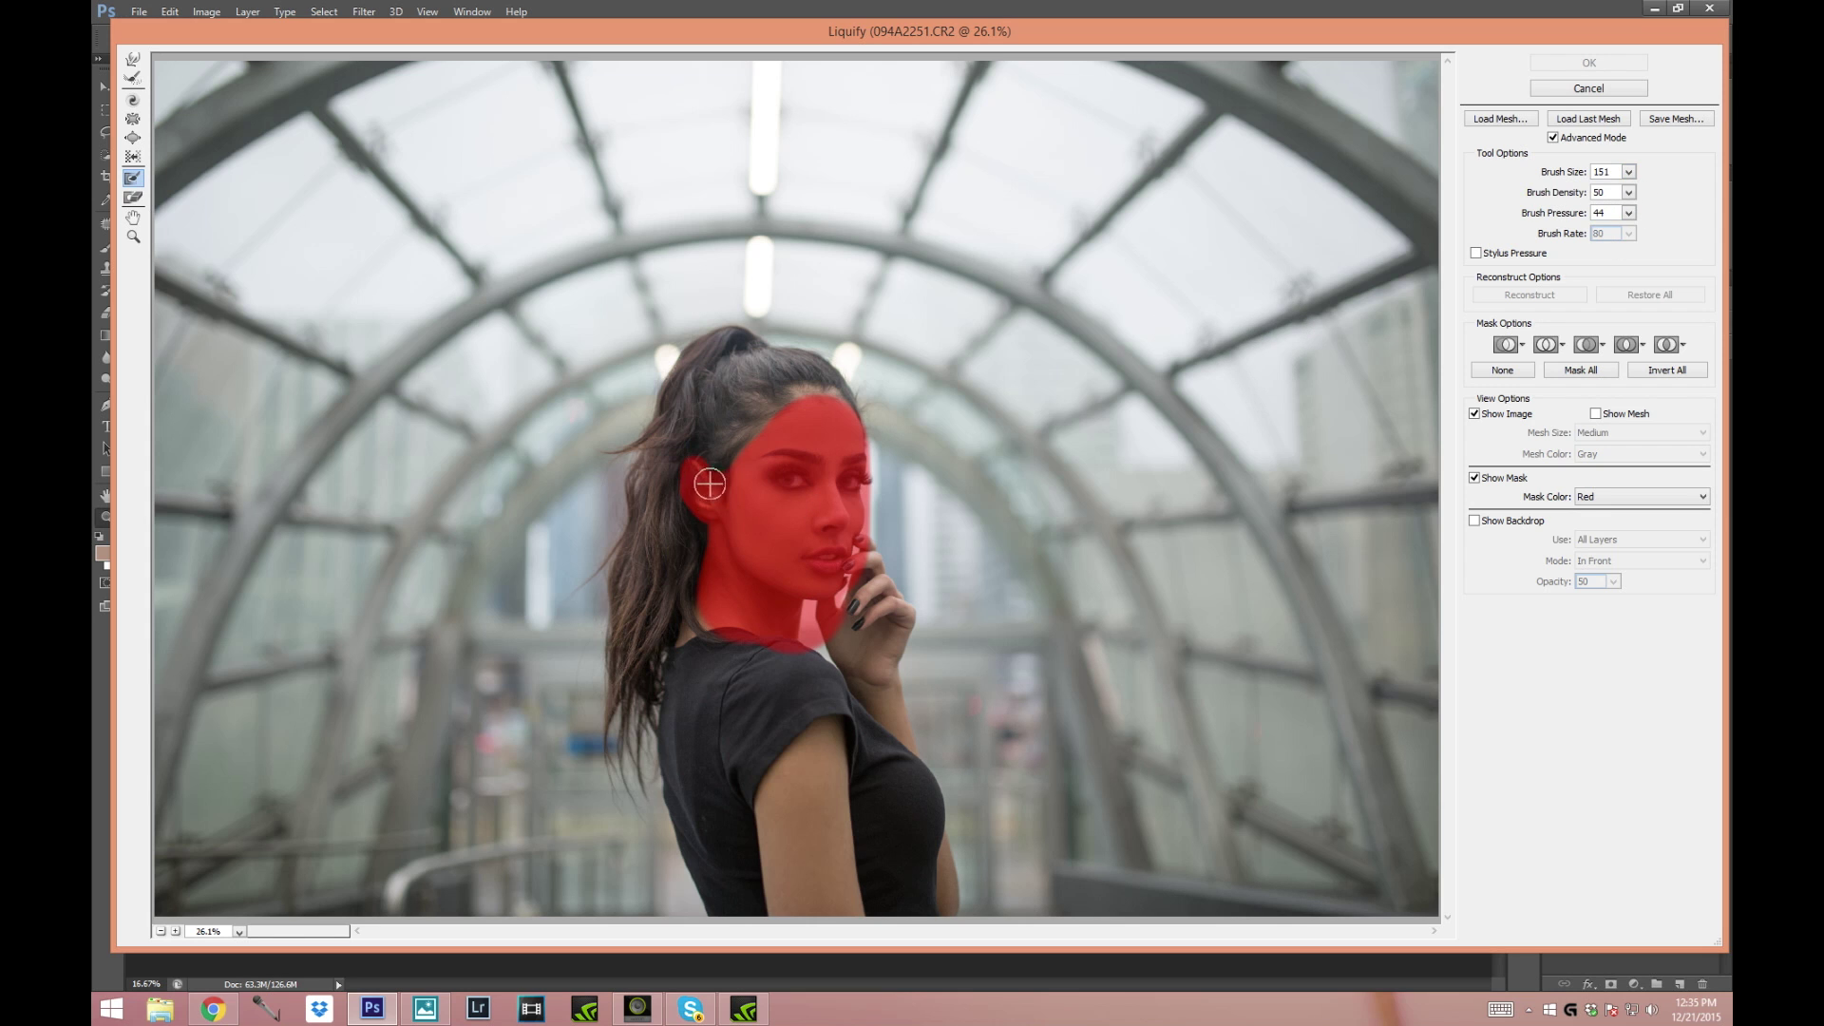
pyautogui.moveTo(800, 394)
pyautogui.mouseDown()
pyautogui.moveTo(813, 428)
pyautogui.moveTo(753, 440)
pyautogui.moveTo(798, 407)
pyautogui.moveTo(761, 423)
pyautogui.mouseUp()
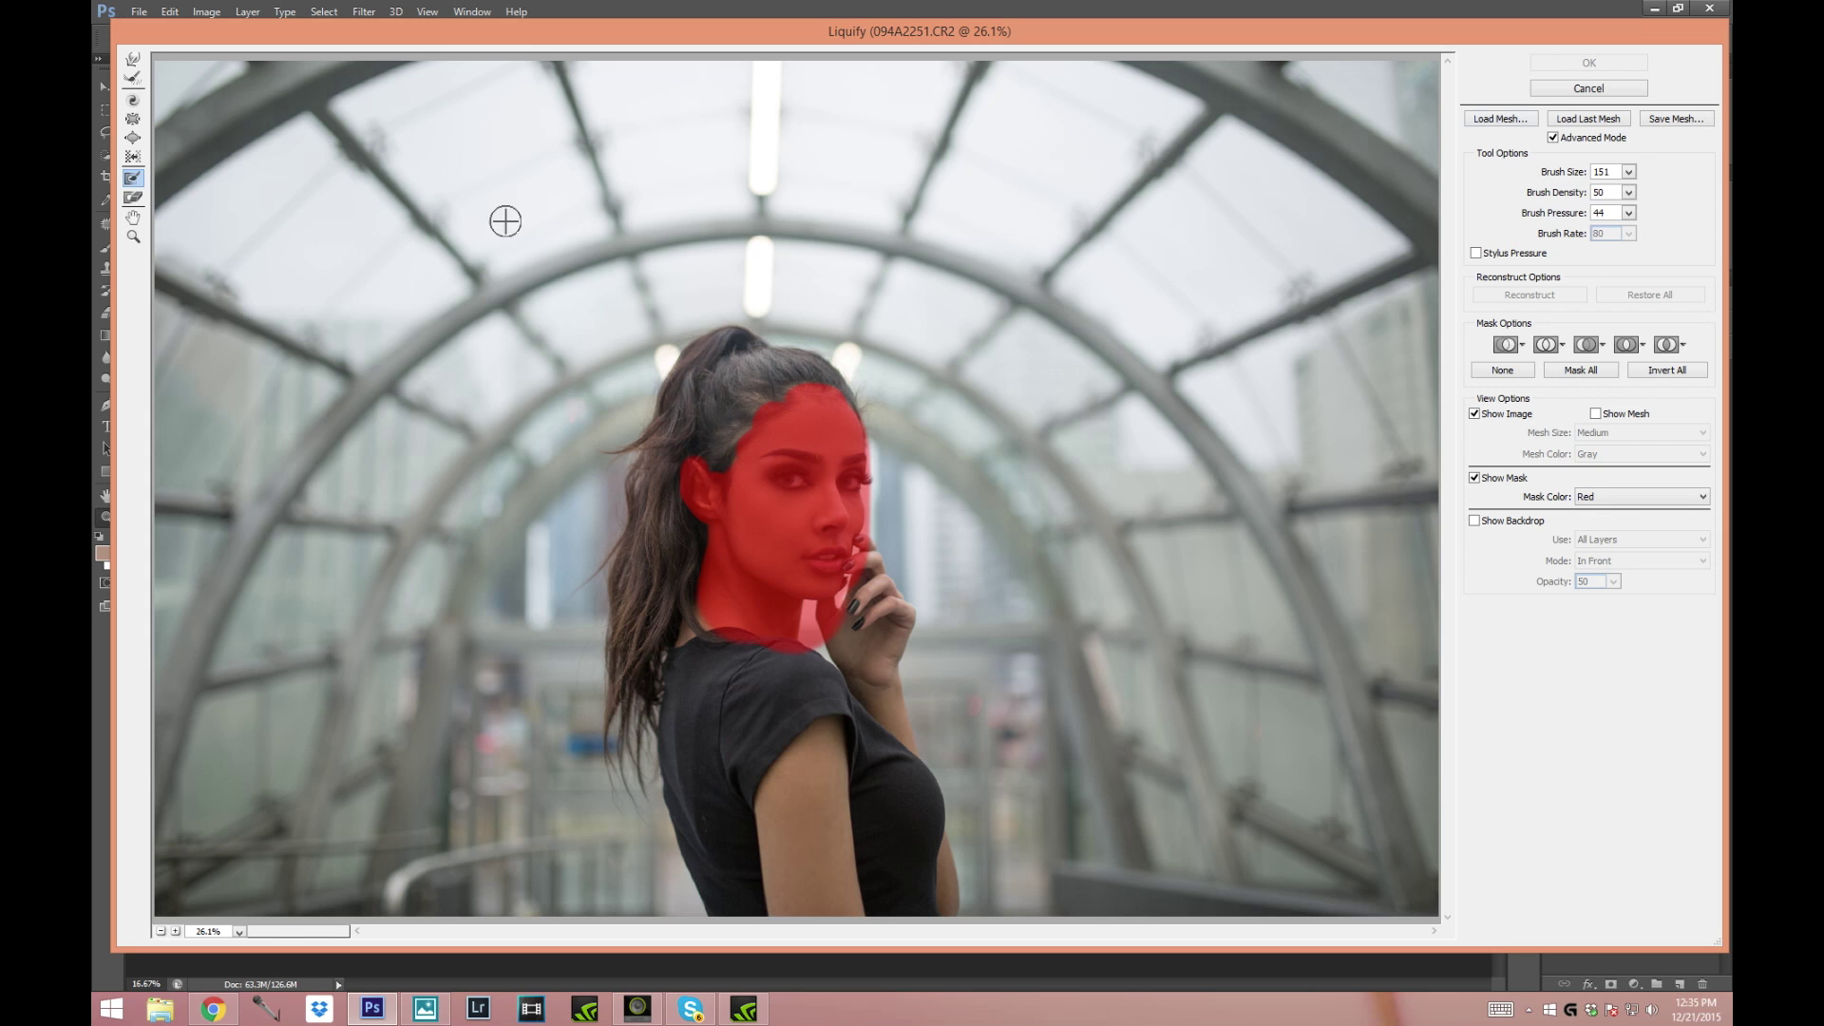
# - Push the hair outward with the Forward Warp tool at brush size 500 for more volume, apply Liquify, and compare with the original
pyautogui.click(133, 62)
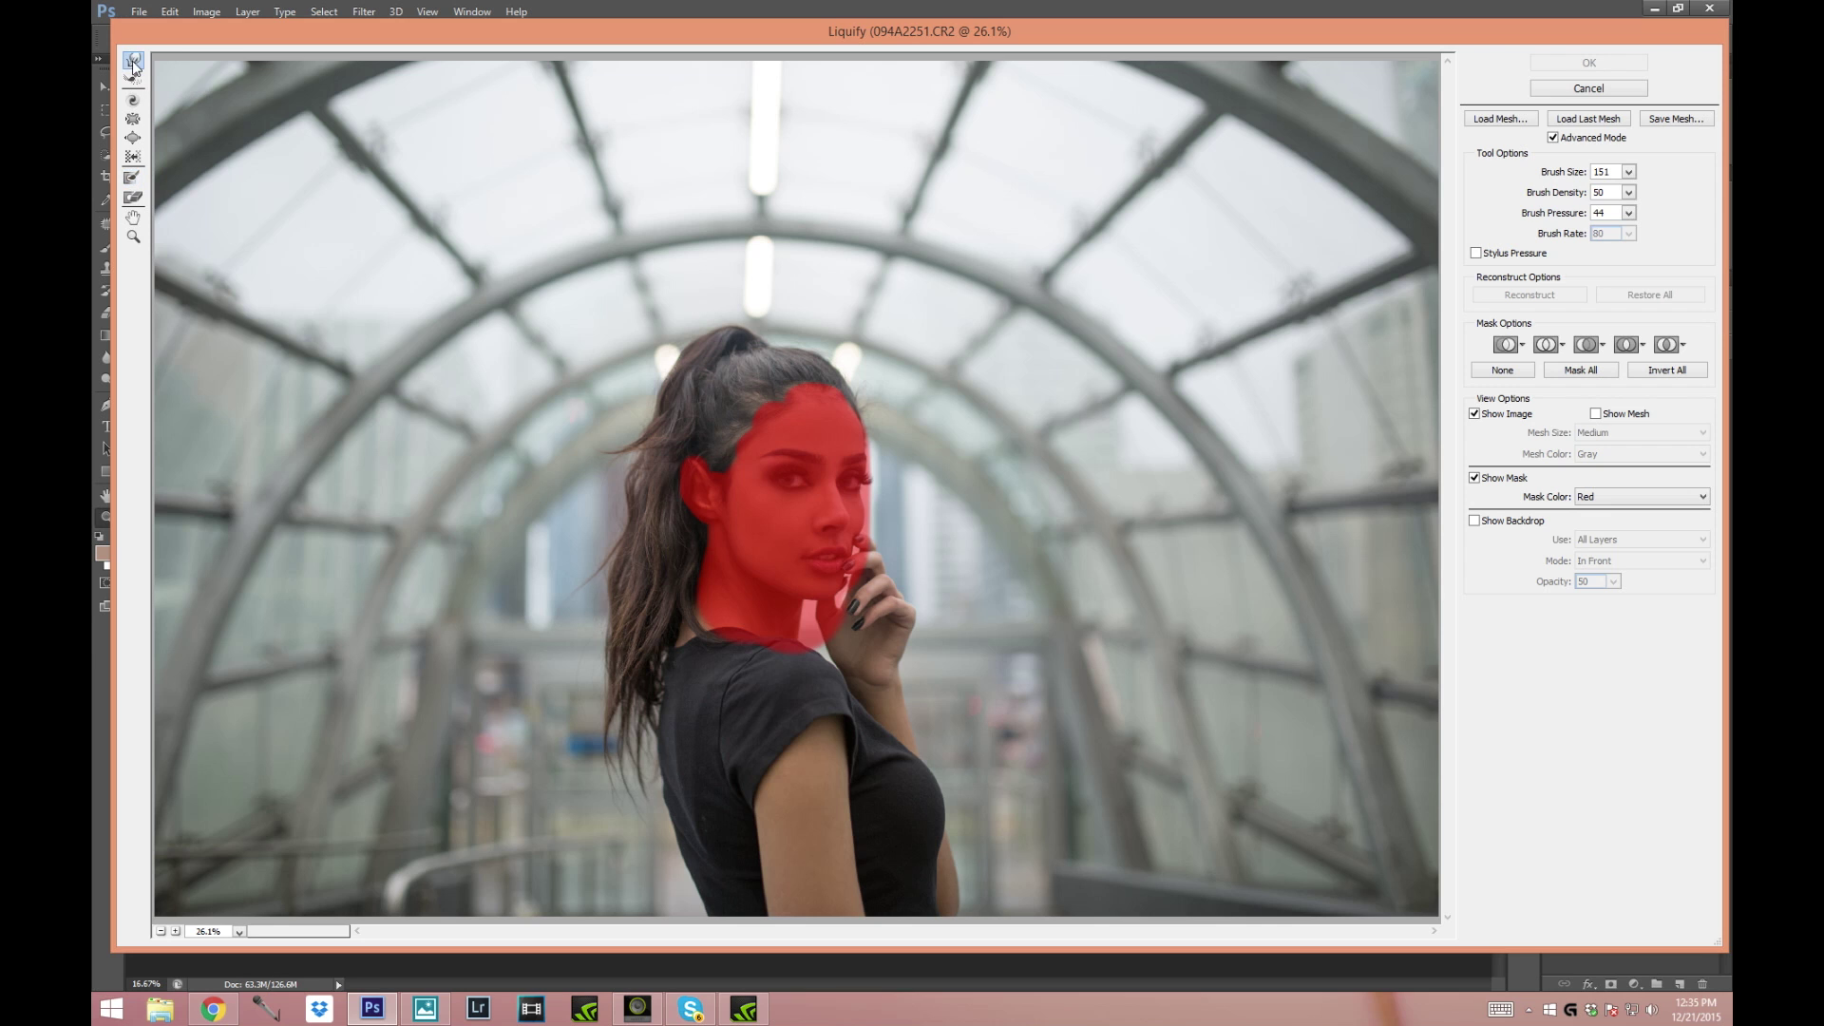
pyautogui.click(1603, 172)
pyautogui.write('500')
pyautogui.moveTo(672, 362)
pyautogui.mouseDown()
pyautogui.moveTo(651, 342)
pyautogui.moveTo(684, 316)
pyautogui.moveTo(713, 309)
pyautogui.moveTo(771, 346)
pyautogui.moveTo(745, 317)
pyautogui.moveTo(794, 326)
pyautogui.mouseUp()
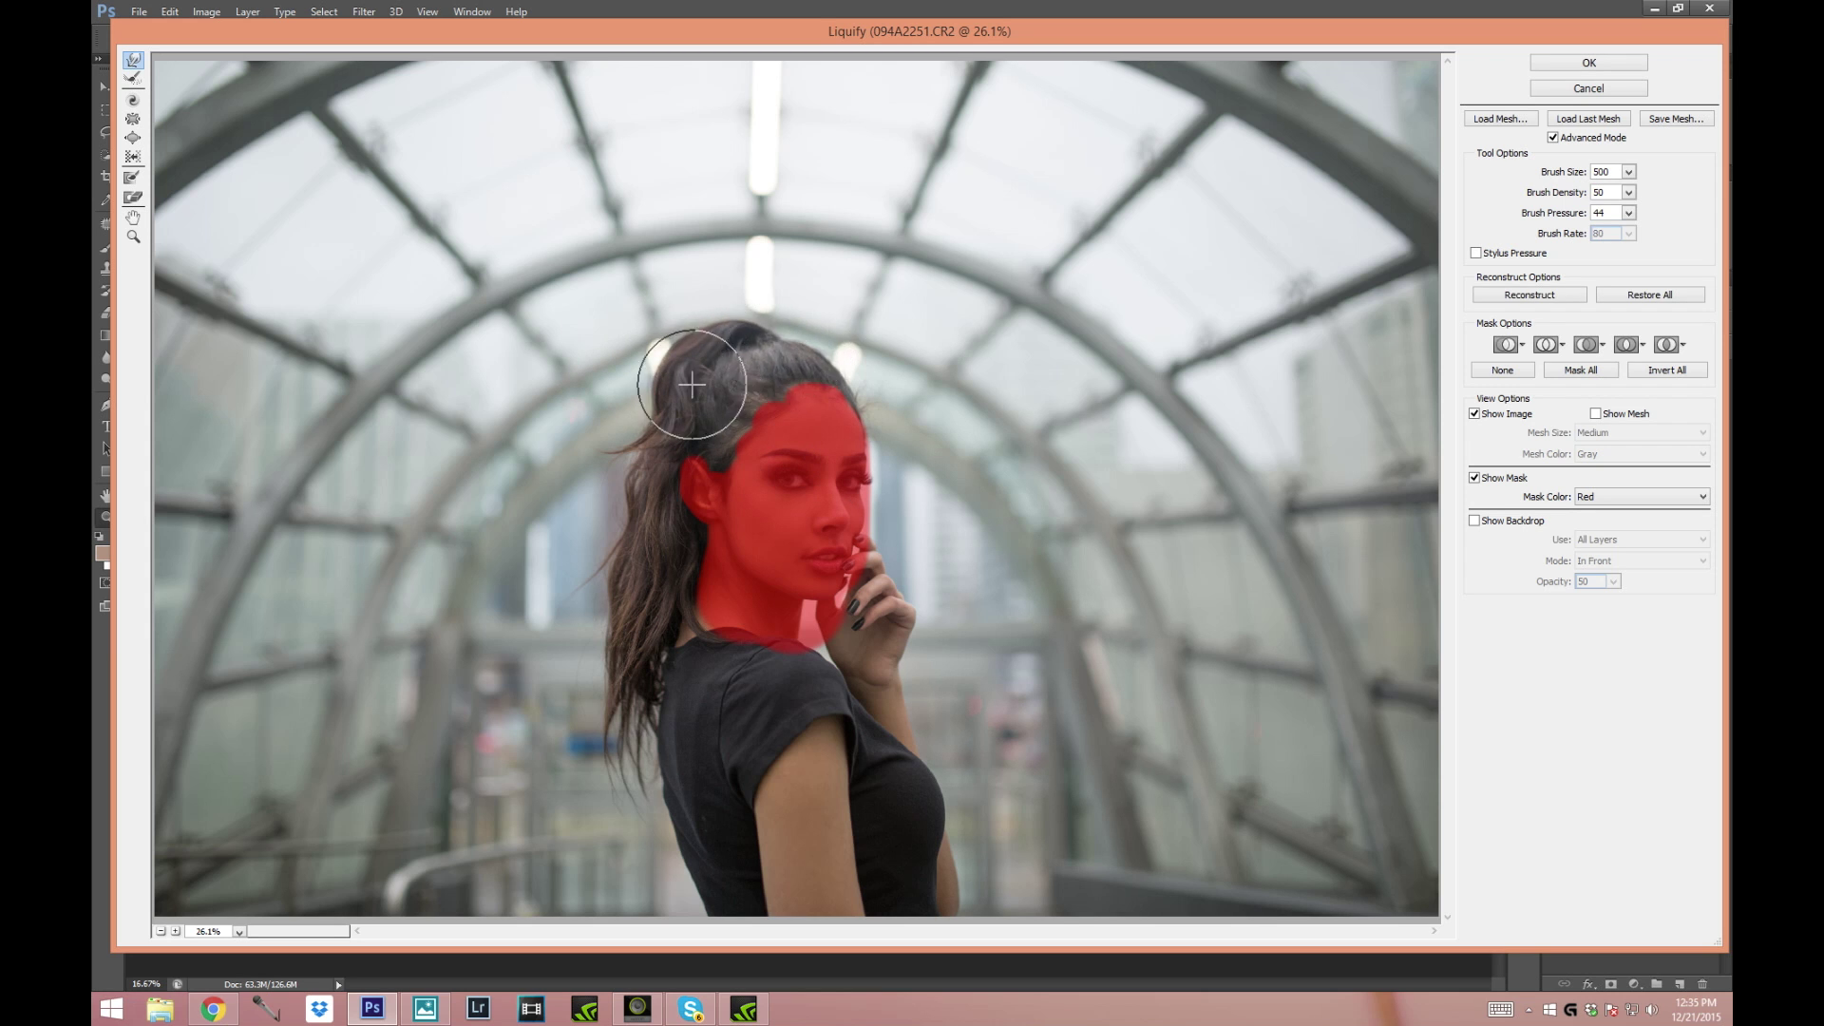
pyautogui.moveTo(632, 454)
pyautogui.mouseDown()
pyautogui.moveTo(653, 390)
pyautogui.moveTo(632, 390)
pyautogui.moveTo(626, 509)
pyautogui.moveTo(614, 500)
pyautogui.moveTo(632, 541)
pyautogui.moveTo(604, 539)
pyautogui.moveTo(615, 576)
pyautogui.moveTo(590, 557)
pyautogui.moveTo(609, 607)
pyautogui.moveTo(576, 611)
pyautogui.moveTo(606, 636)
pyautogui.moveTo(574, 640)
pyautogui.moveTo(593, 668)
pyautogui.moveTo(568, 676)
pyautogui.moveTo(552, 637)
pyautogui.moveTo(682, 562)
pyautogui.mouseUp()
pyautogui.moveTo(630, 419)
pyautogui.mouseDown()
pyautogui.moveTo(615, 439)
pyautogui.moveTo(631, 473)
pyautogui.moveTo(606, 432)
pyautogui.mouseUp()
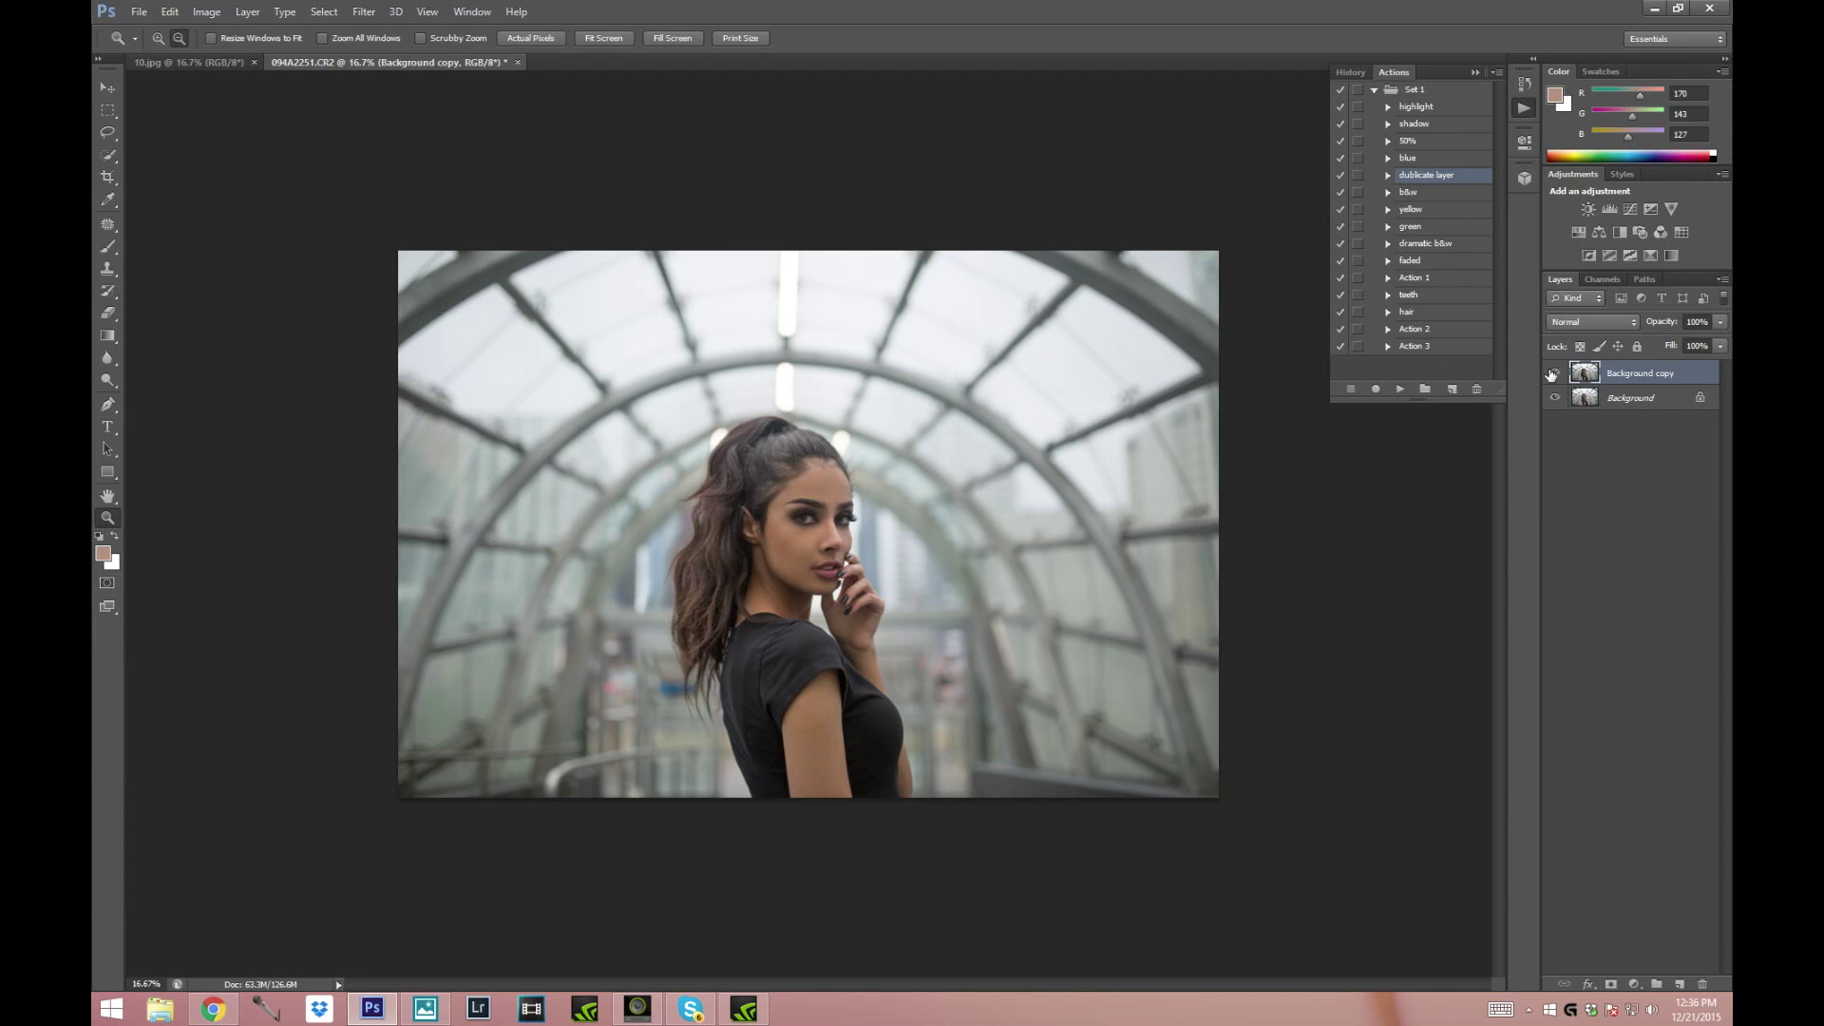
pyautogui.click(1552, 374)
pyautogui.click(1553, 375)
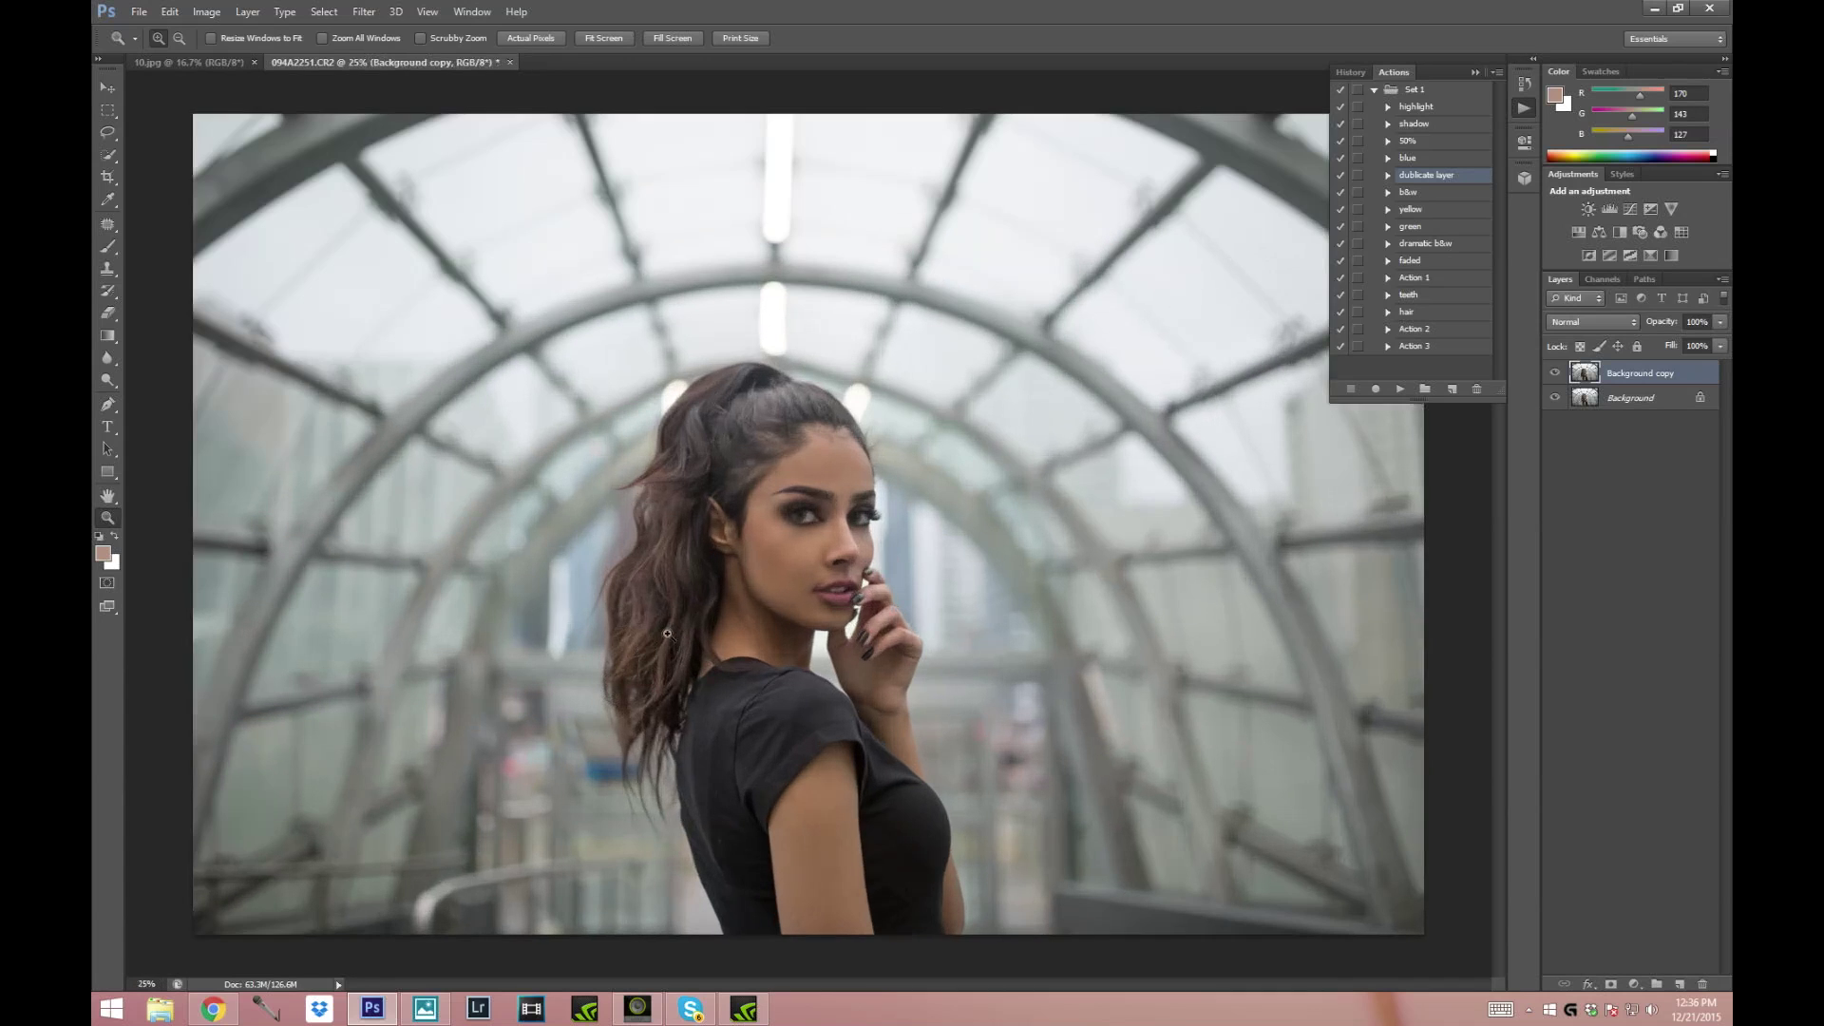
# - Erase the warped background around the edges of the hair on Background copy with an Eraser about 106 px in size
pyautogui.click(673, 634)
pyautogui.click(109, 315)
pyautogui.click(177, 39)
pyautogui.moveTo(233, 70); pyautogui.dragTo(270, 70)
pyautogui.click(570, 560)
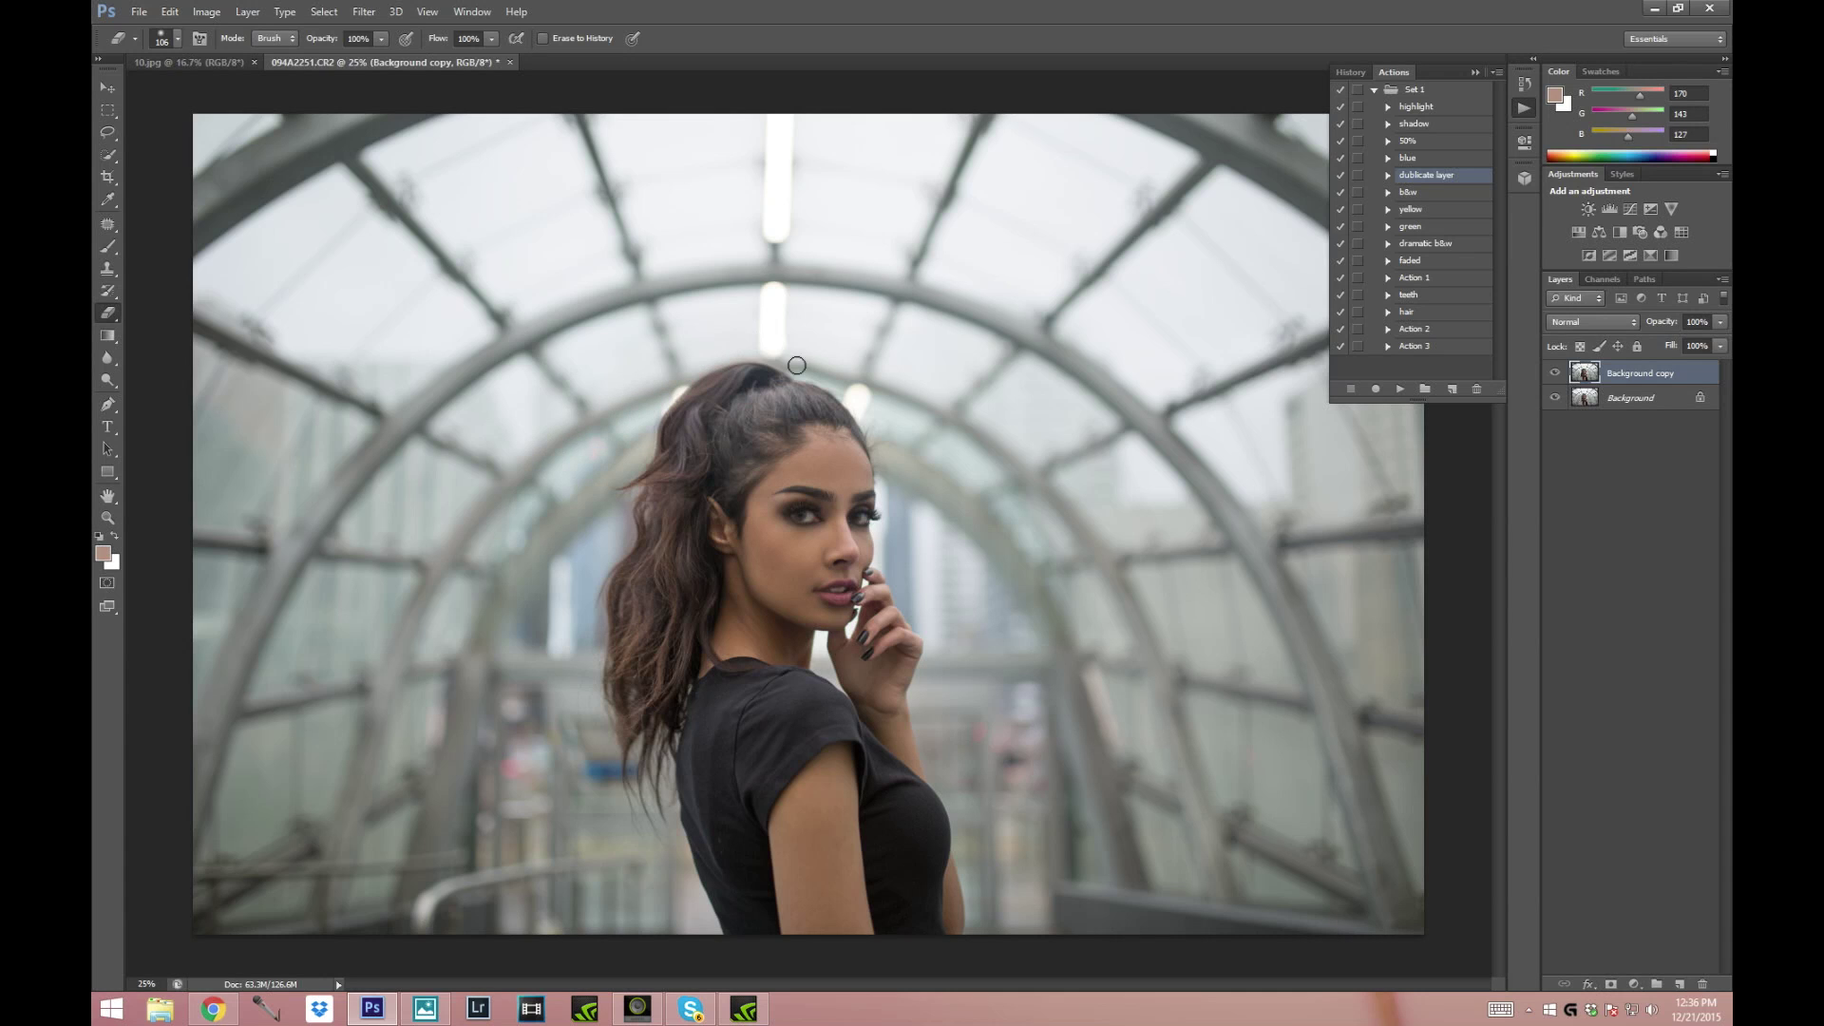
pyautogui.moveTo(816, 358)
pyautogui.mouseDown()
pyautogui.moveTo(906, 417)
pyautogui.moveTo(908, 498)
pyautogui.moveTo(590, 588)
pyautogui.mouseUp()
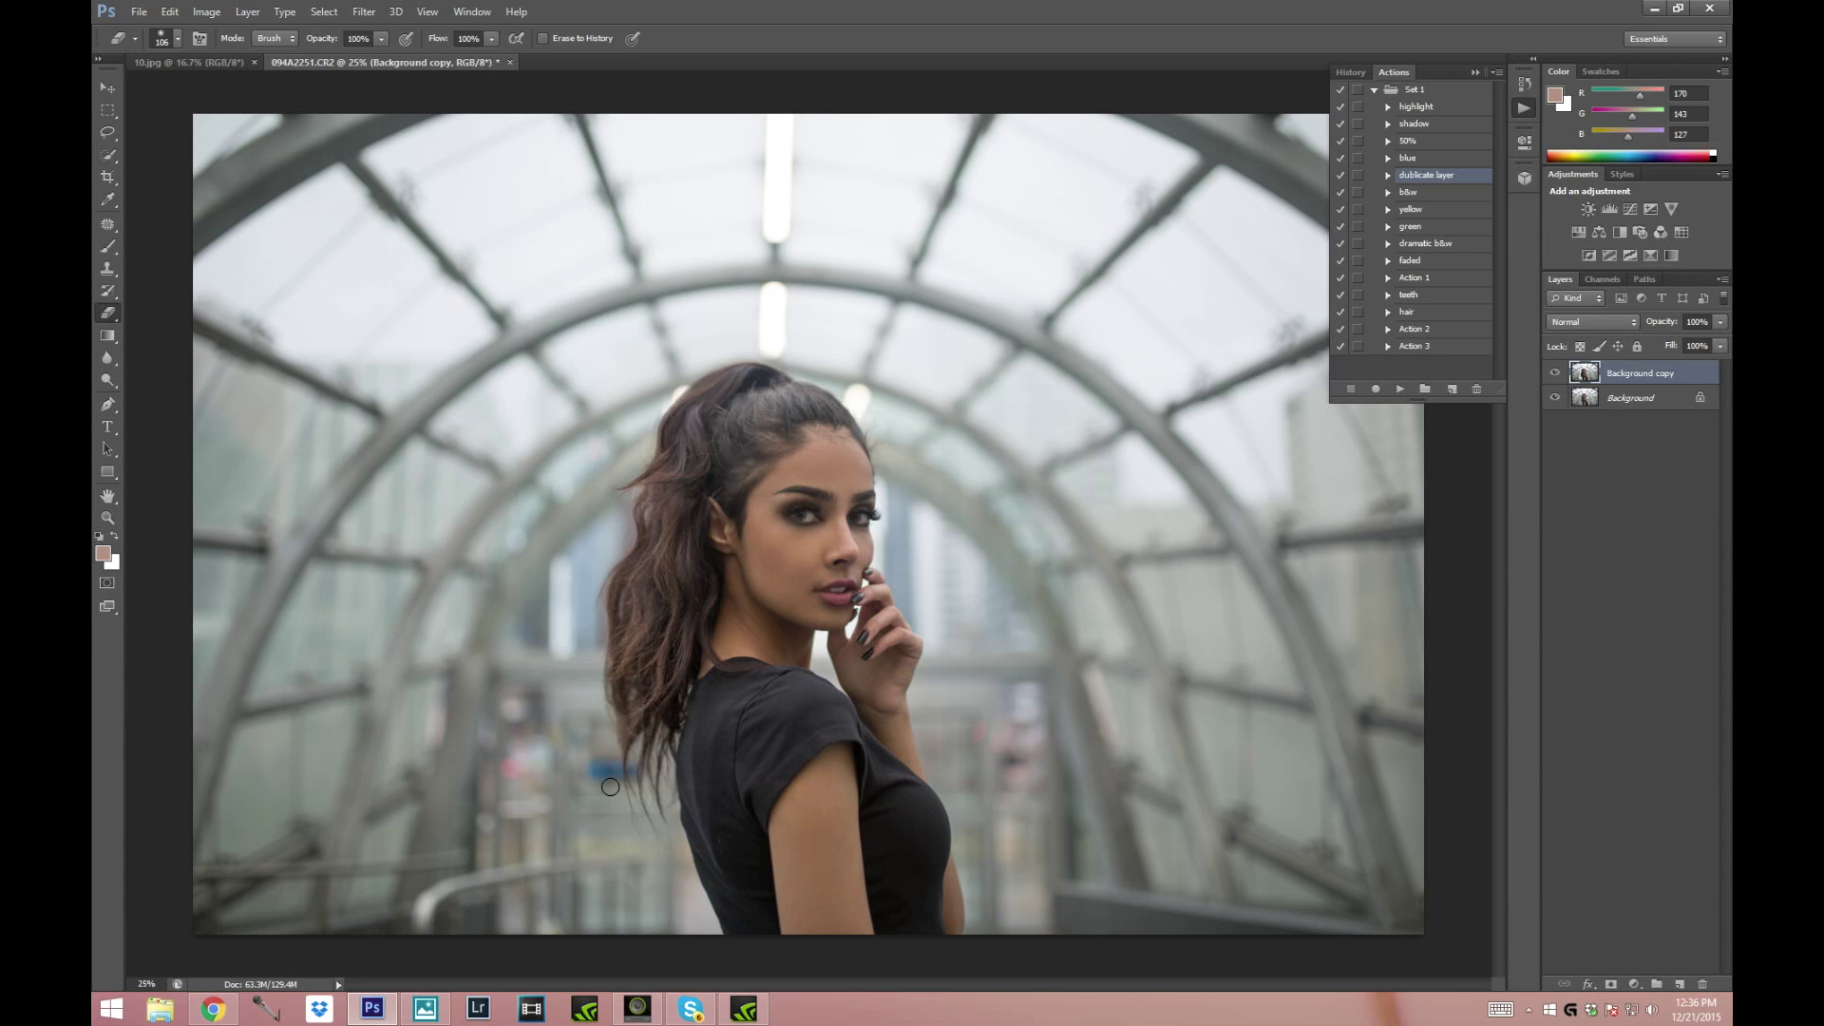
# - Compare the hair edit with the original by toggling Background copy, and merge both layers into one
pyautogui.click(1554, 374)
pyautogui.click(1554, 374)
pyautogui.click(1554, 375)
pyautogui.click(1554, 374)
pyautogui.rightClick(1629, 404)
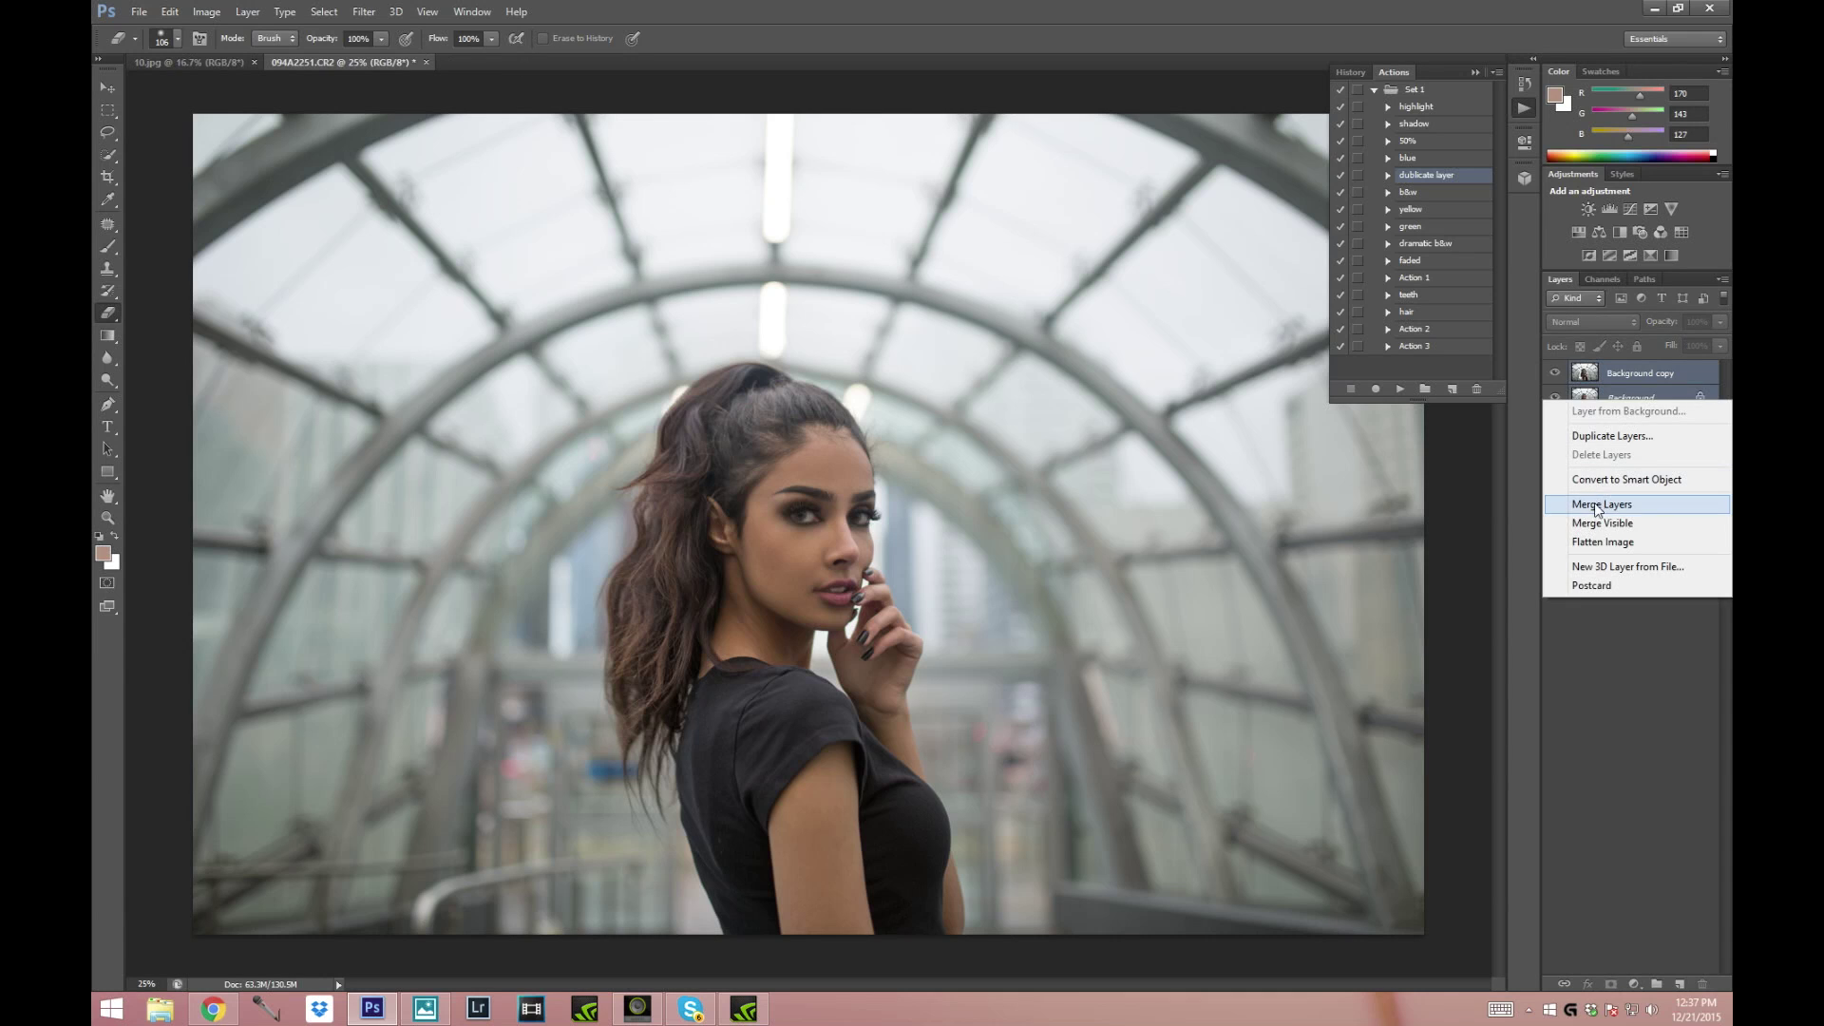
pyautogui.click(1593, 504)
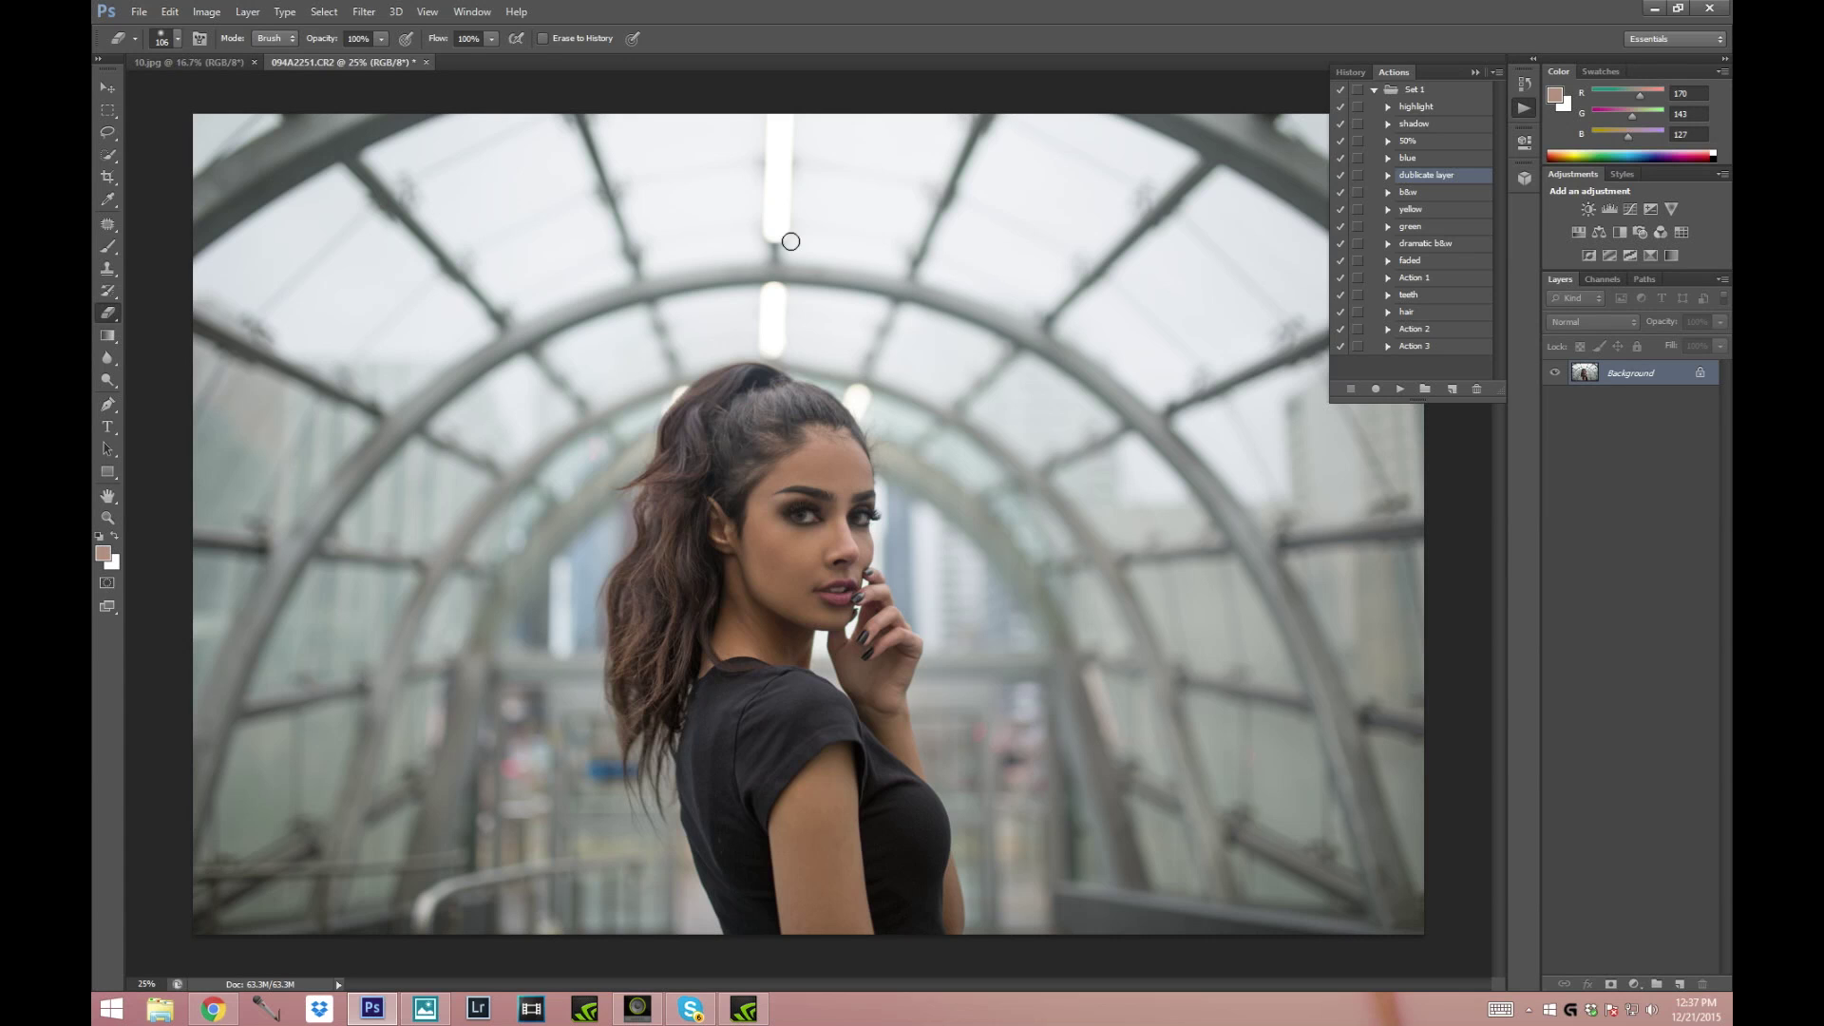
# - Add a Gradient Map adjustment layer above Background and open its gradient for editing
pyautogui.hotkey('alt', 'F9')
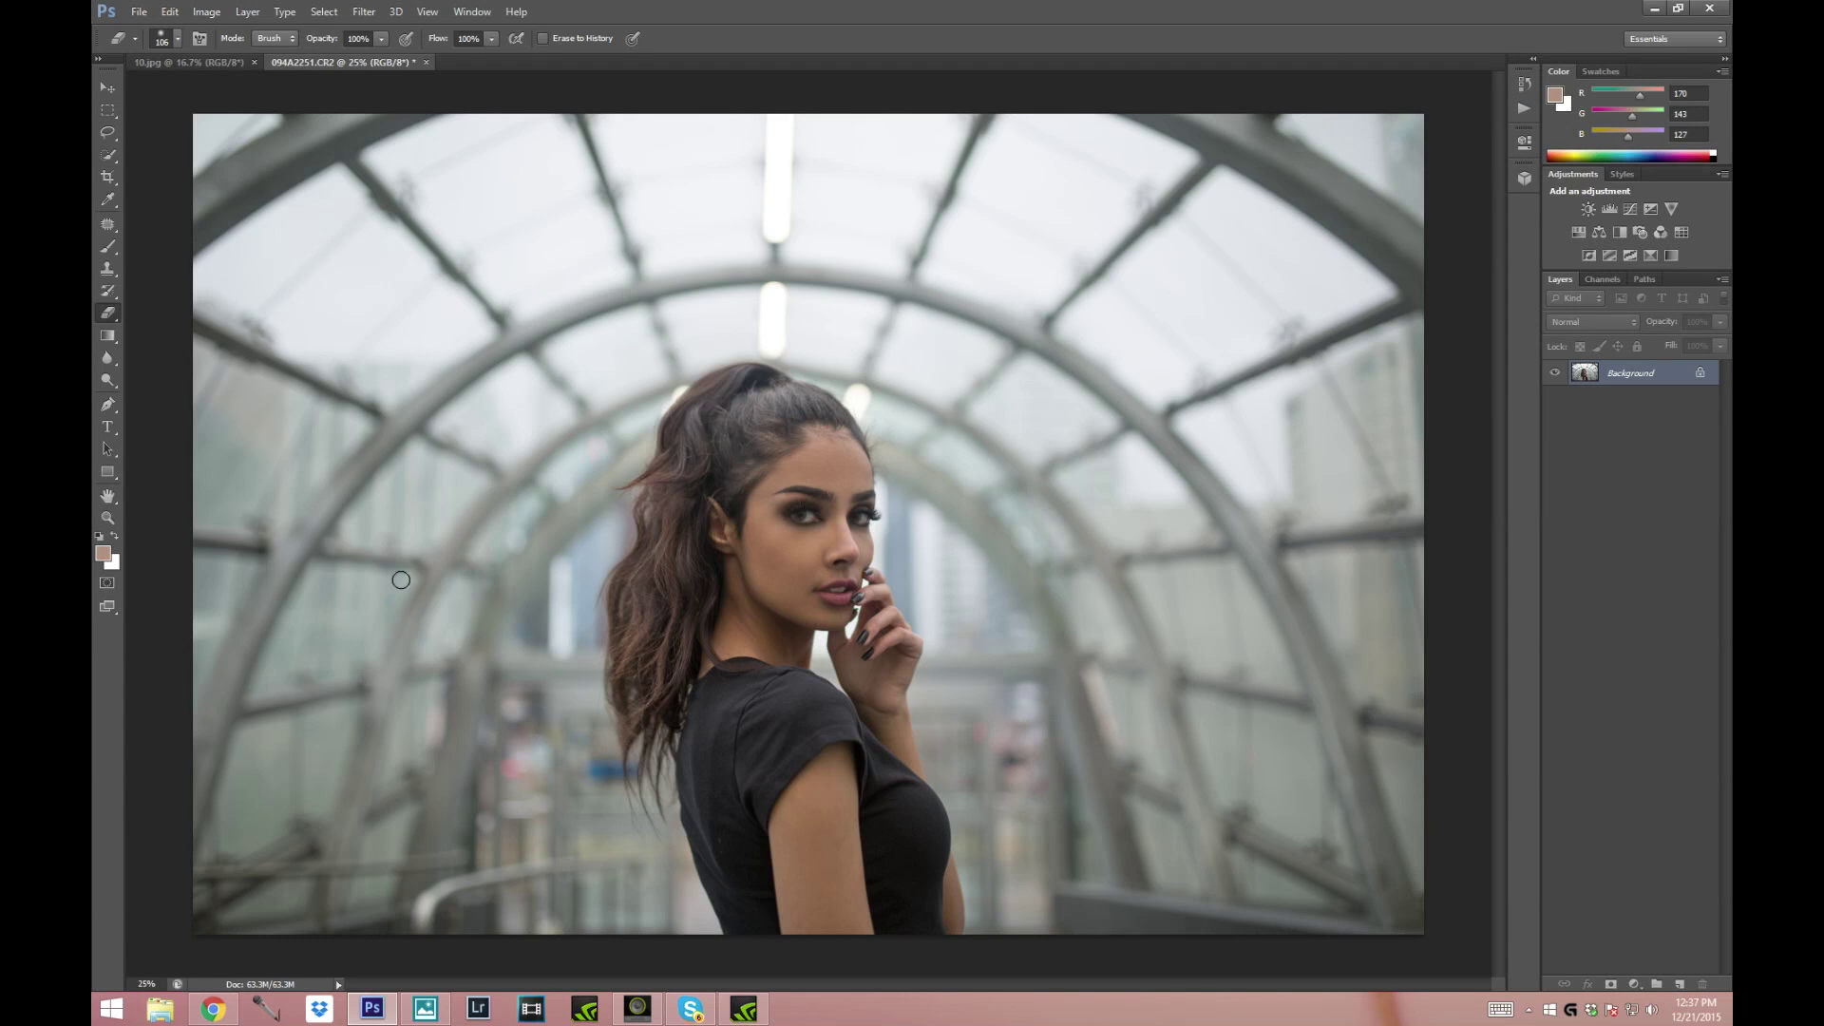
pyautogui.click(1635, 984)
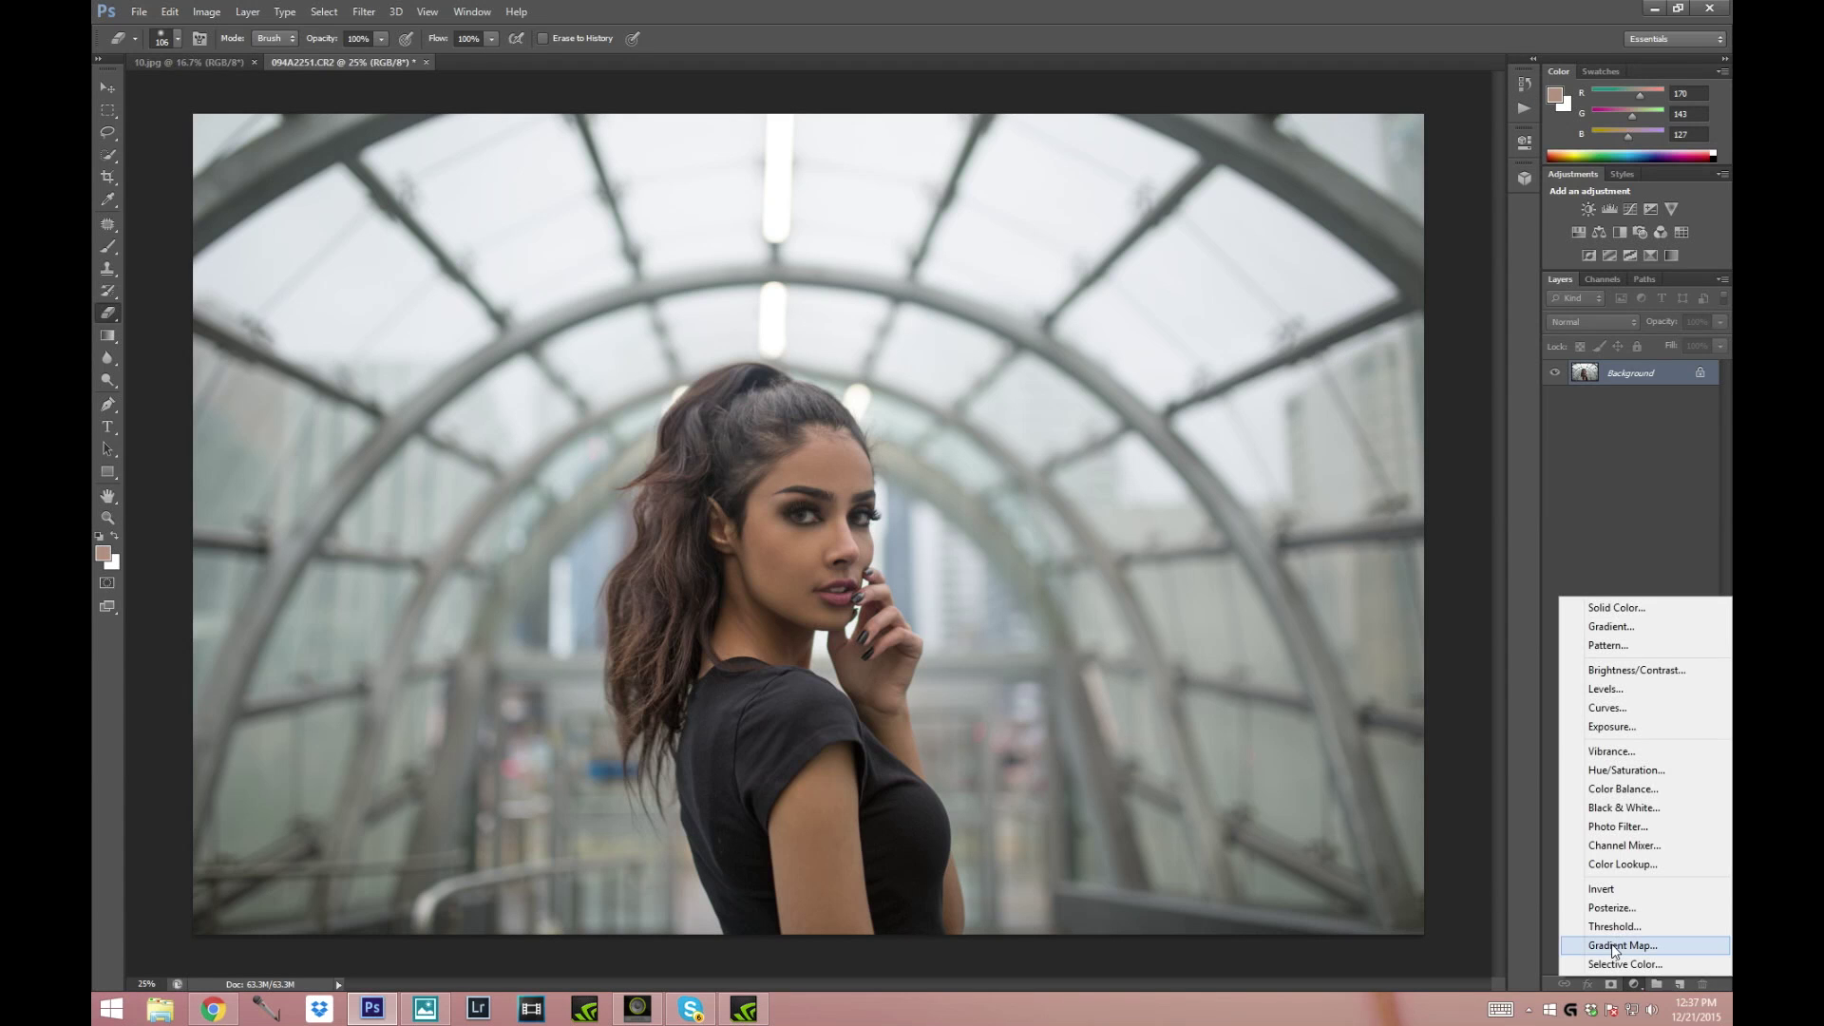
pyautogui.click(1616, 945)
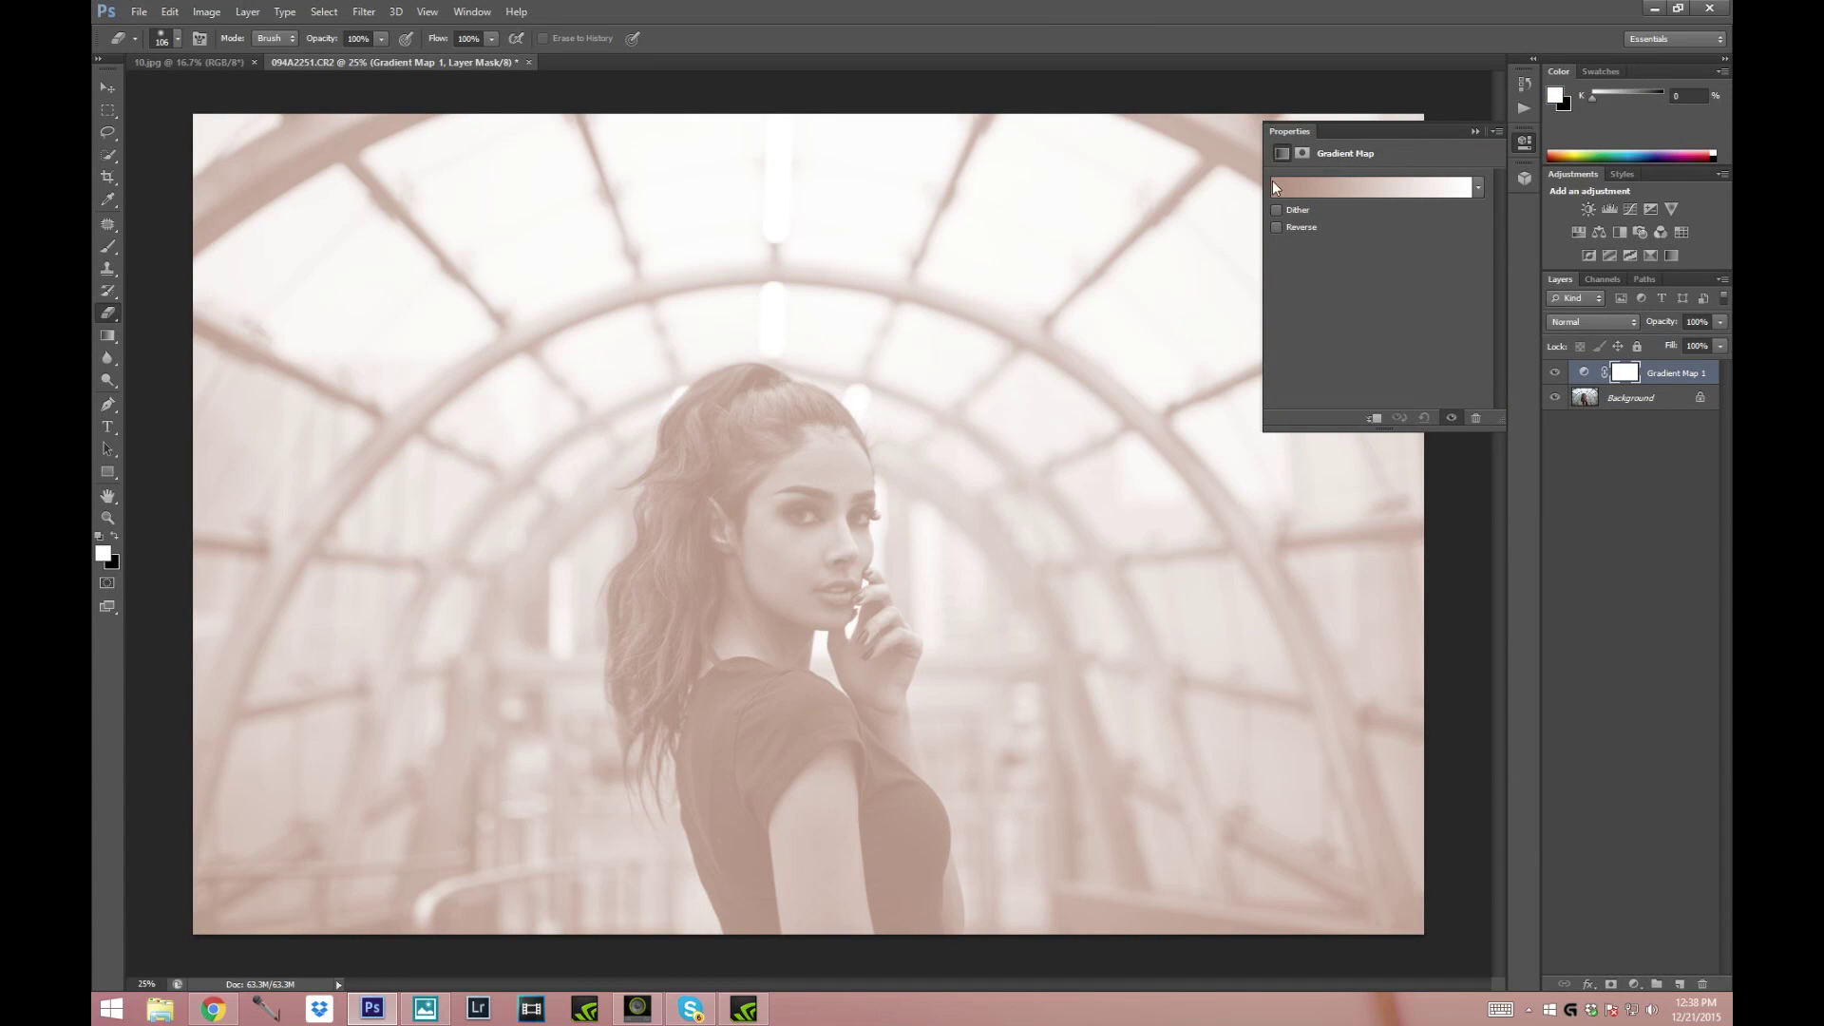
pyautogui.click(1362, 187)
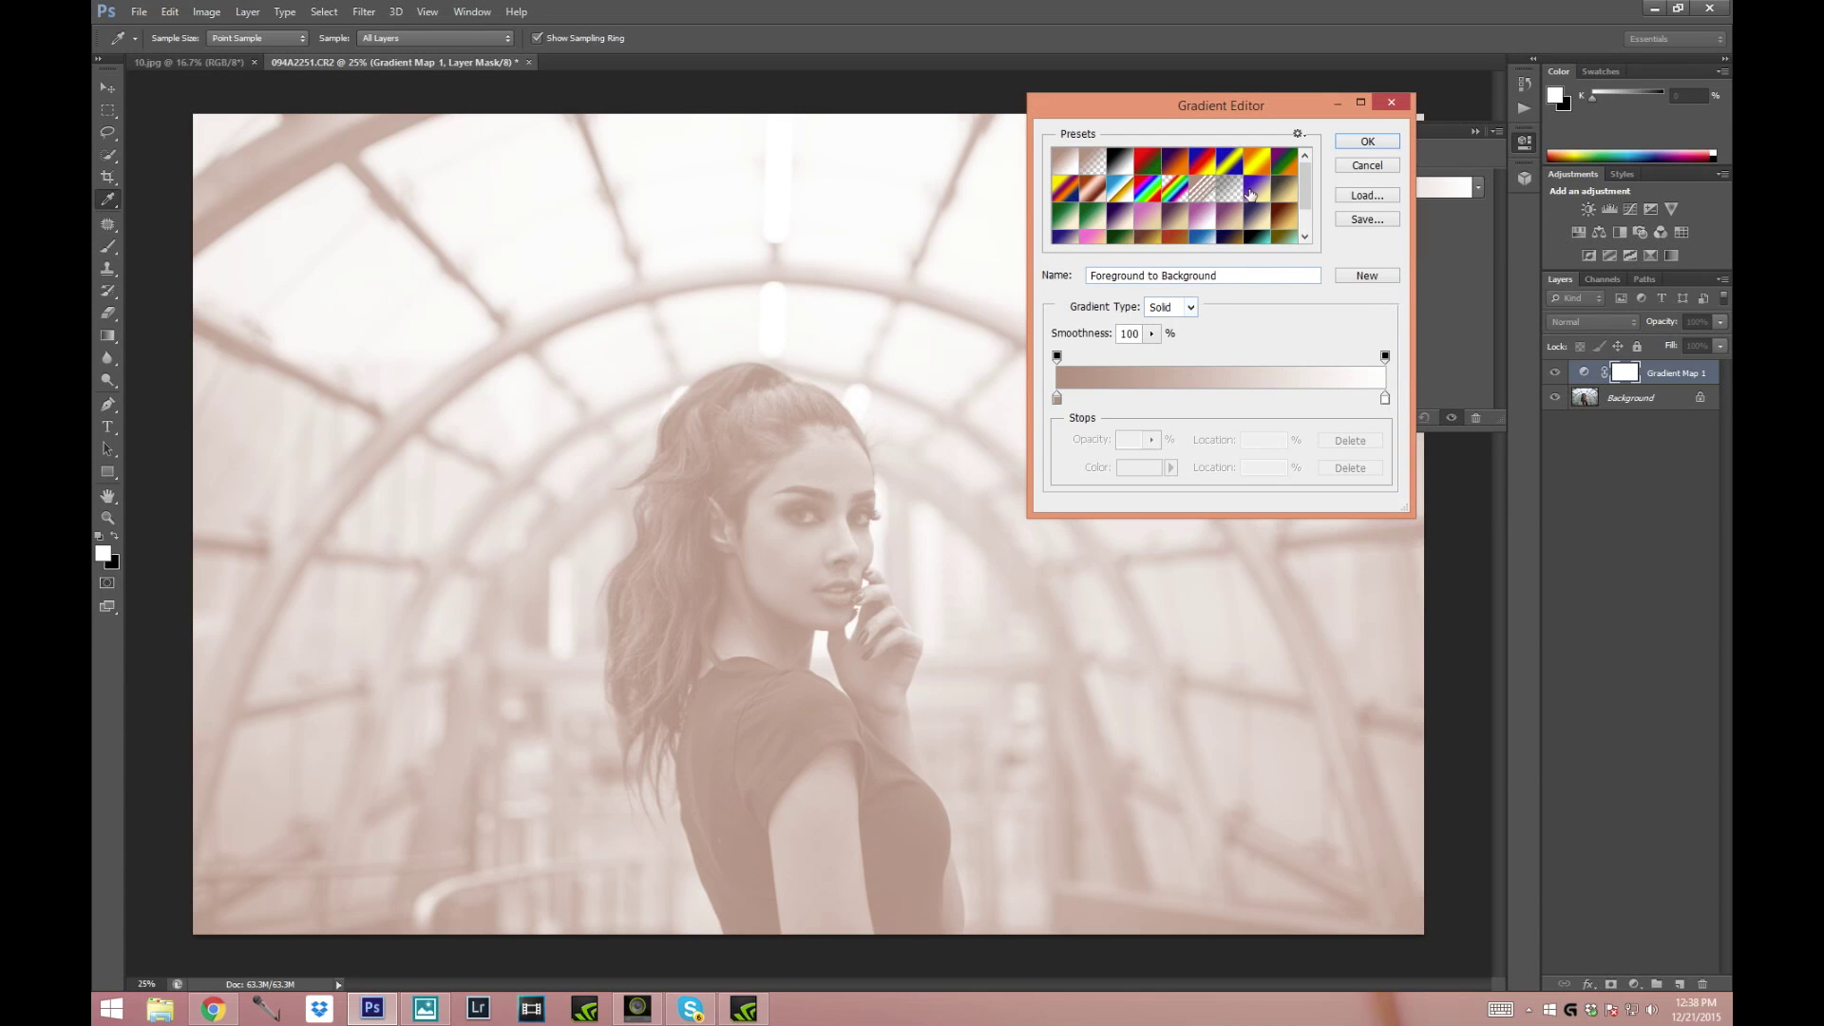
# - Try the Red, Green preset on the gradient map and go back to Foreground to Background
pyautogui.scroll(-1, 1235, 195)
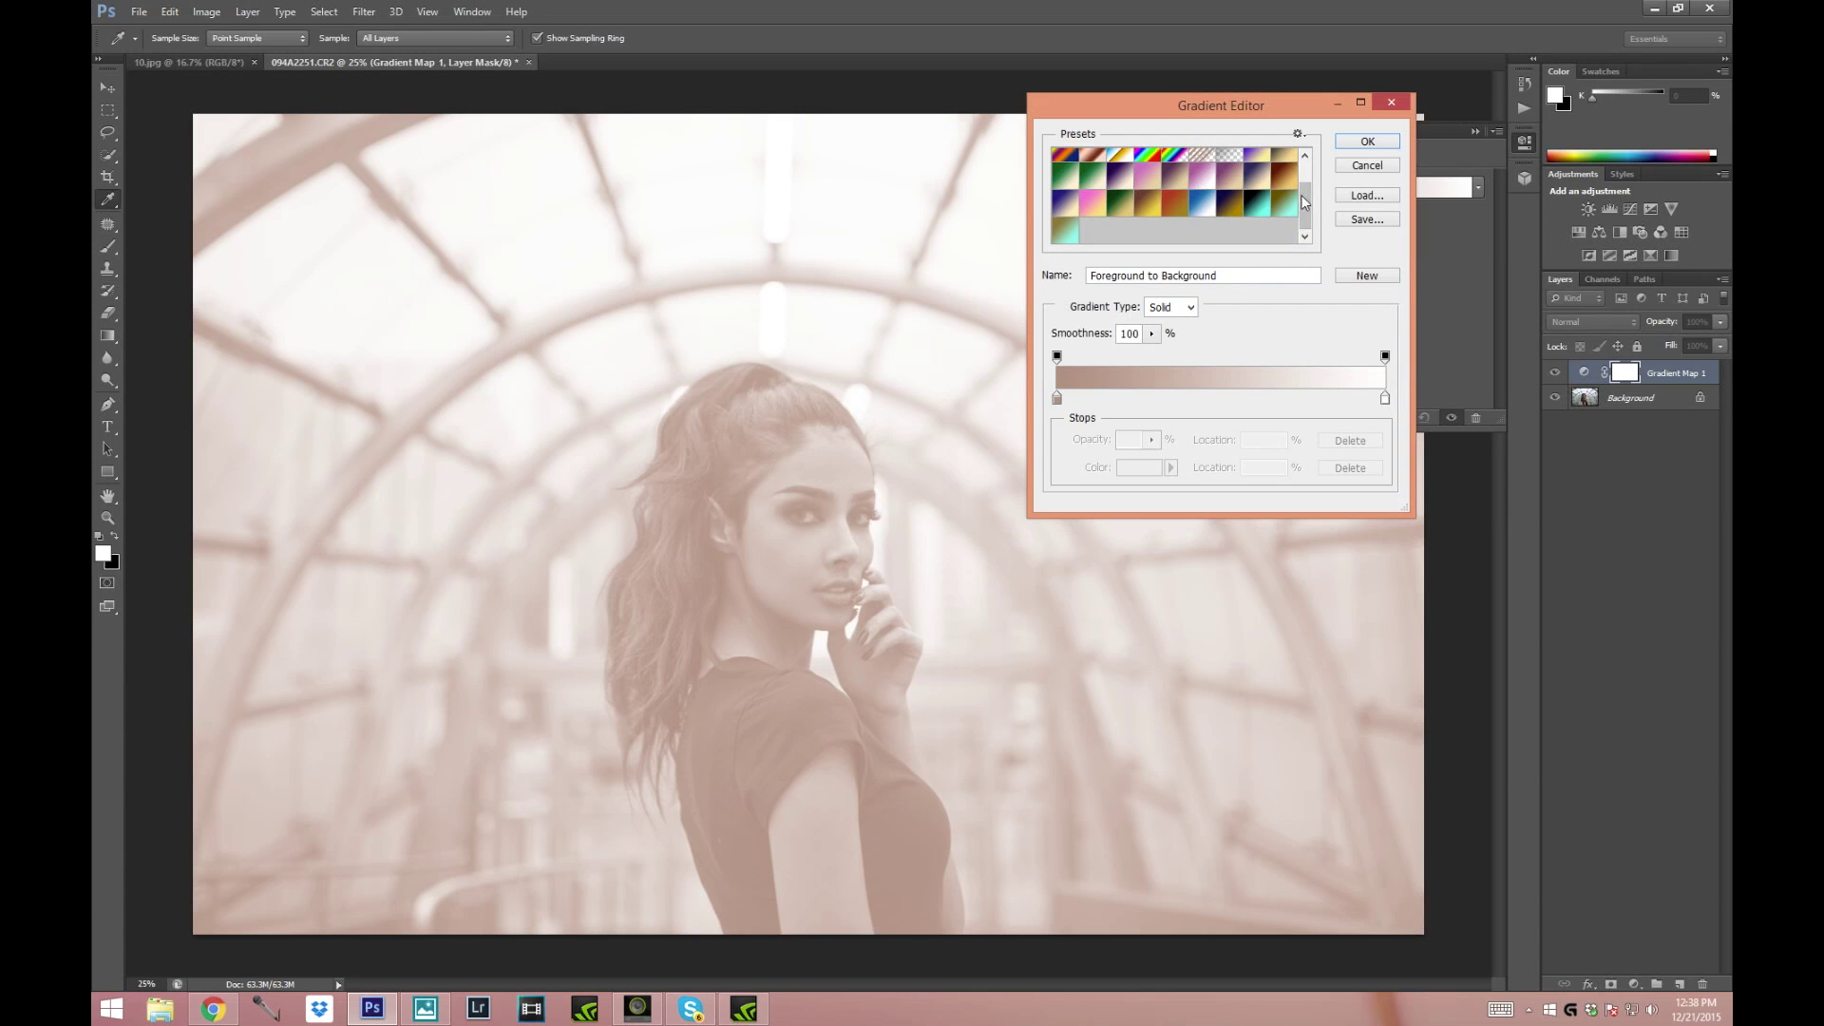
pyautogui.scroll(1, 1225, 202)
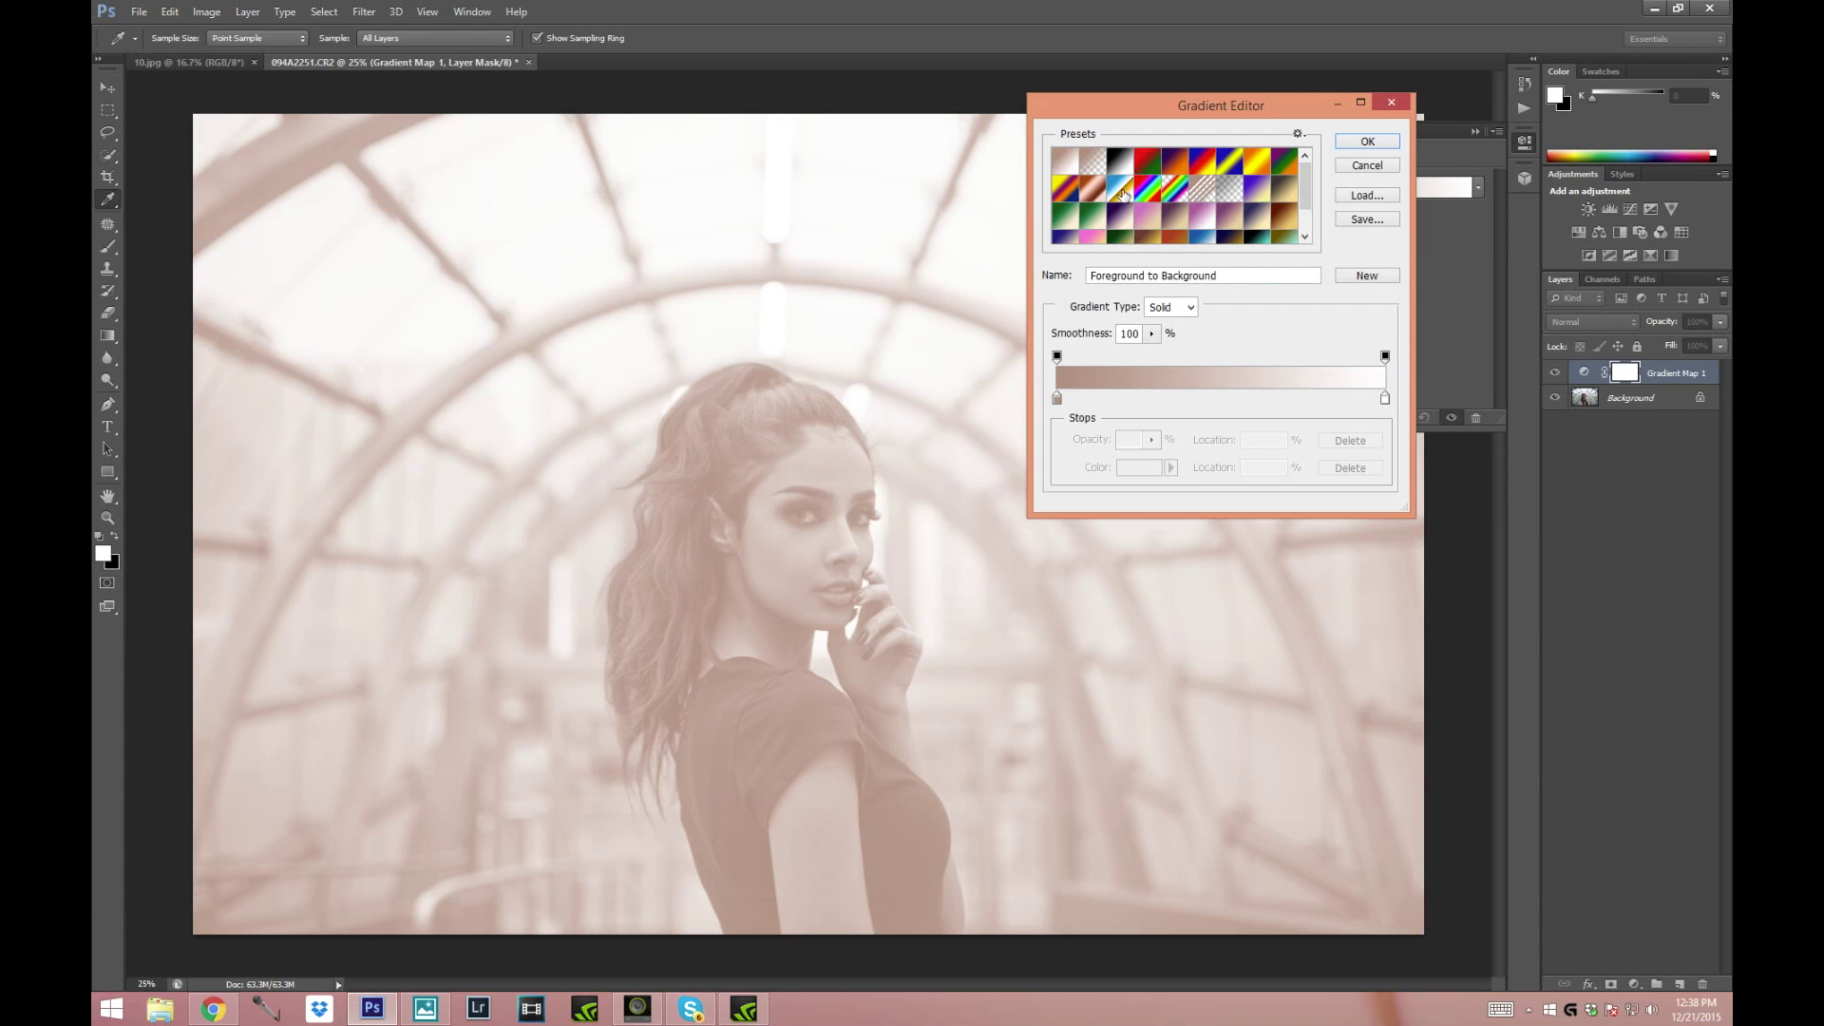
pyautogui.click(1146, 163)
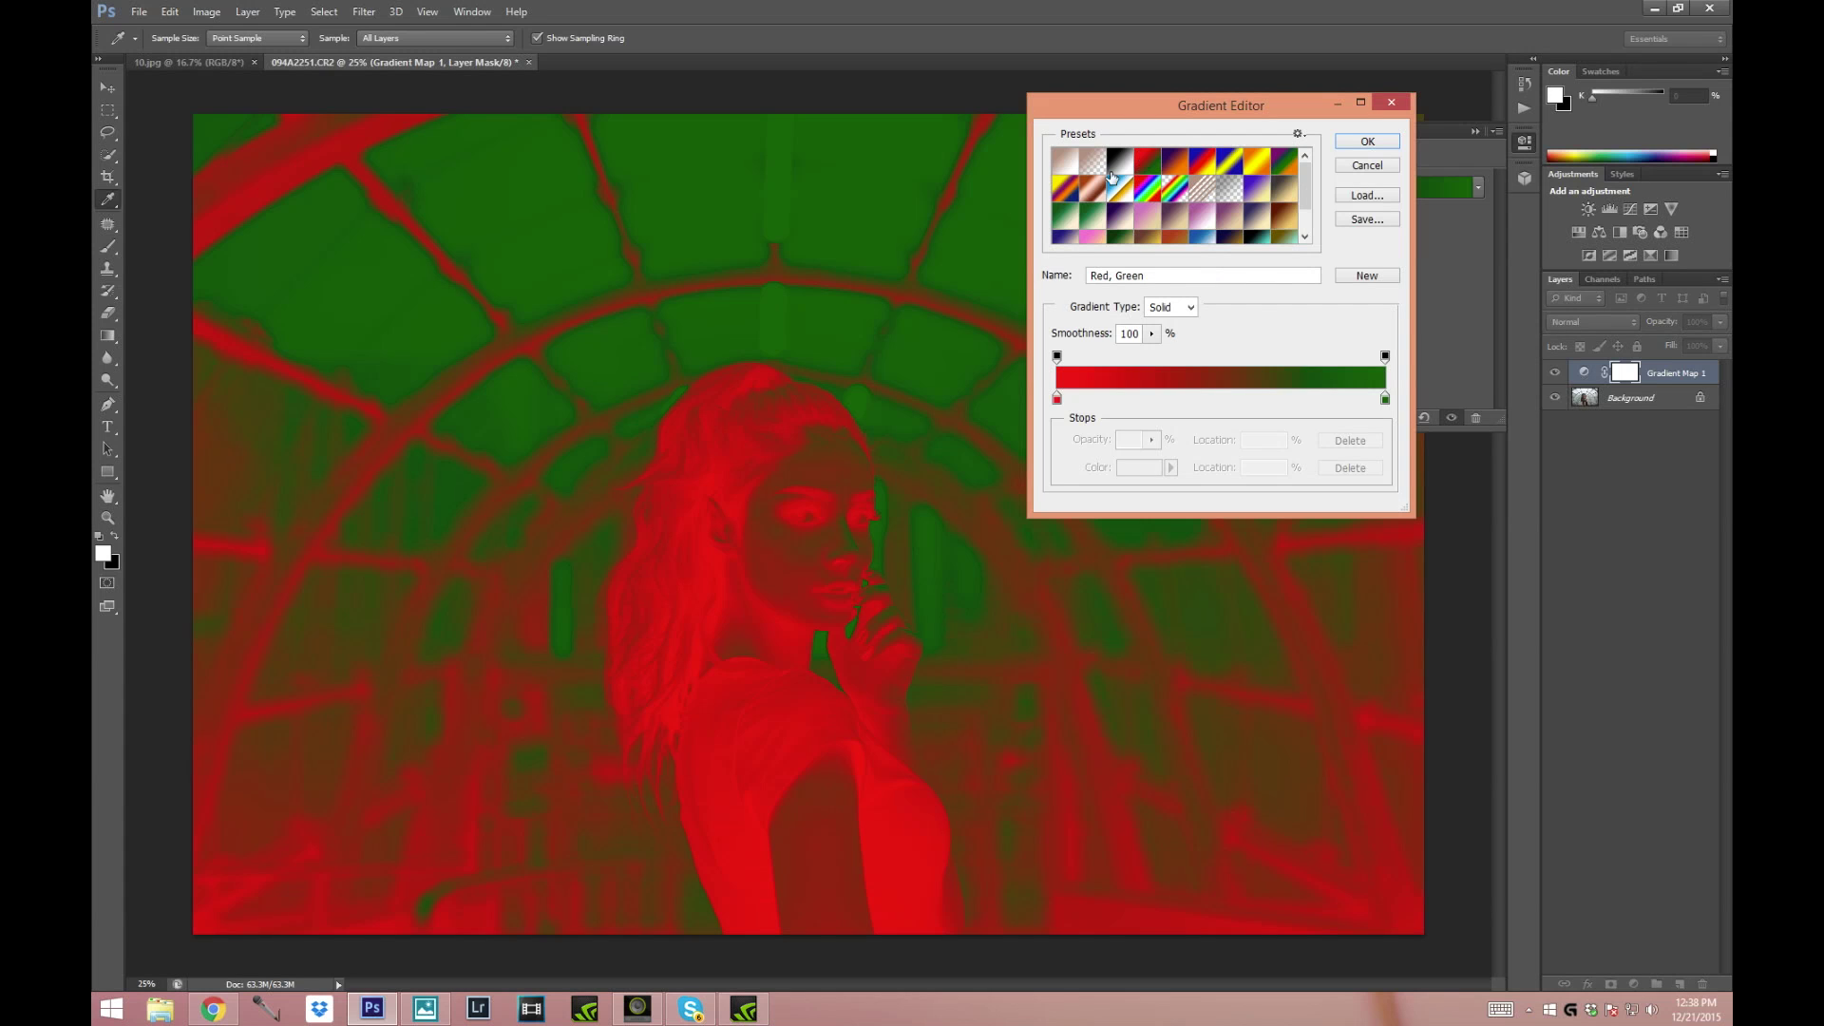
pyautogui.click(1062, 165)
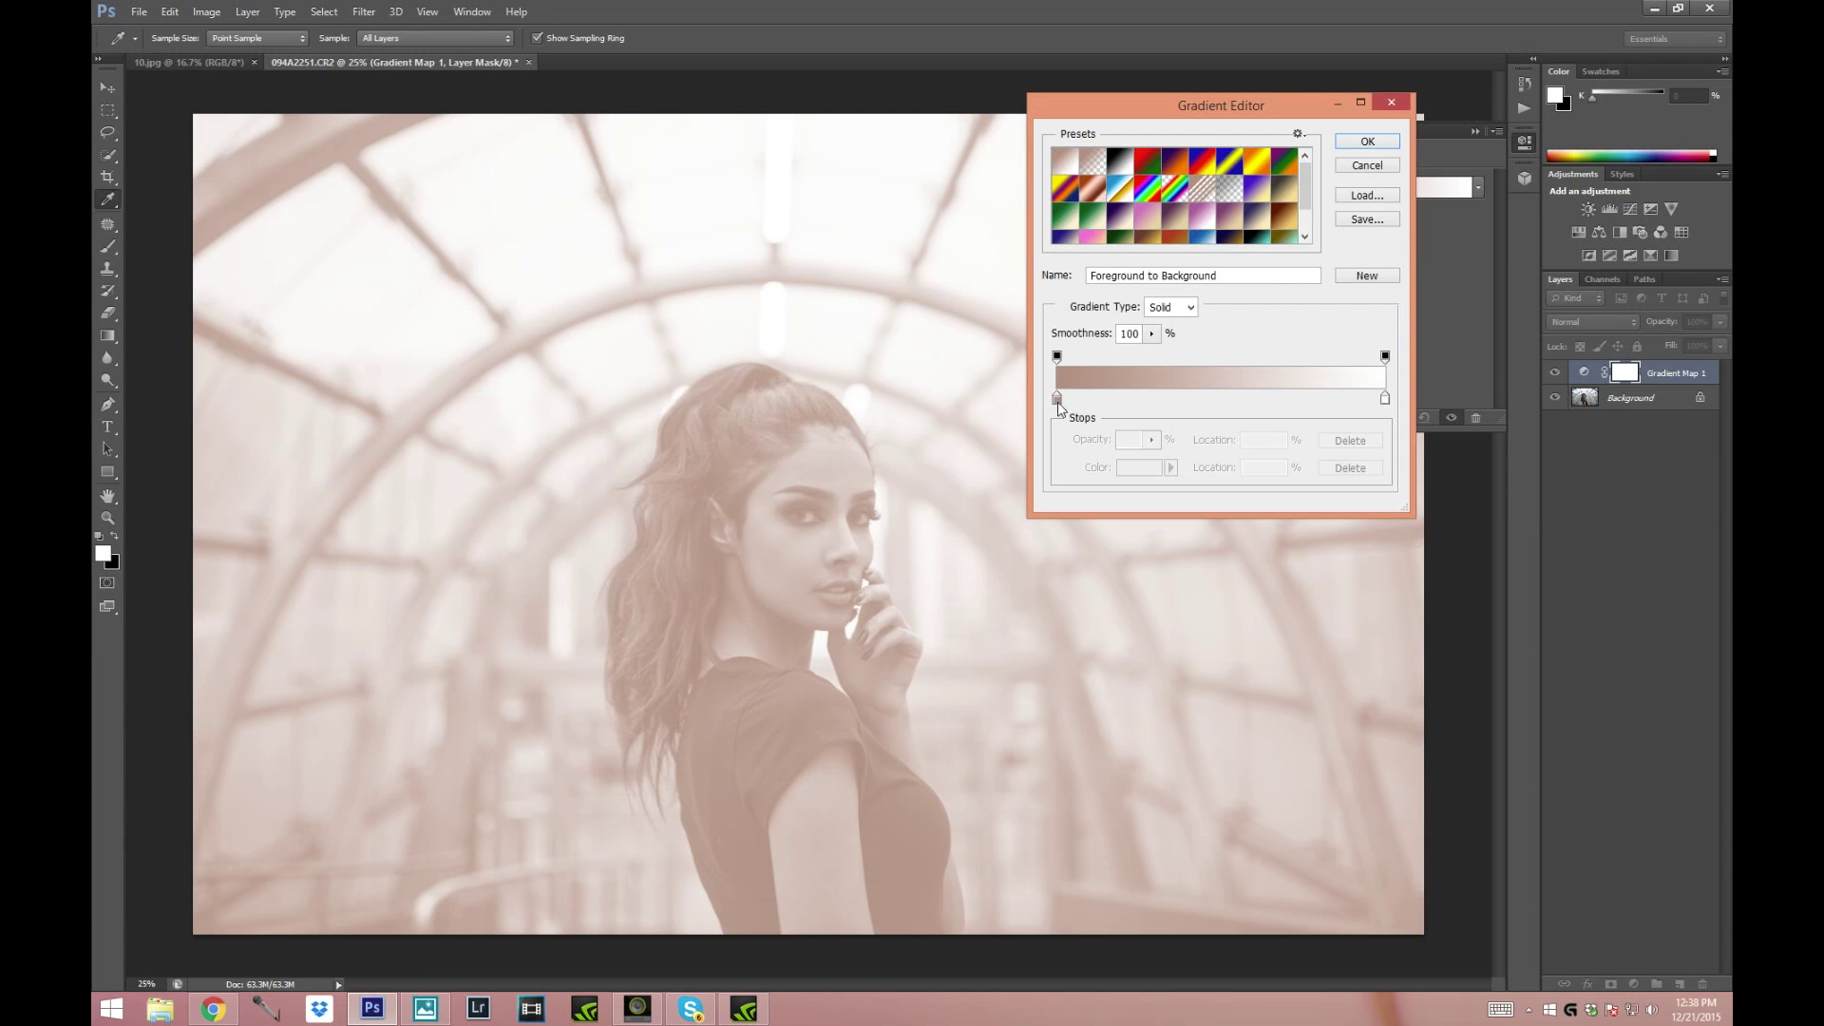
# - Set the gradient's dark colour stop at location 0% to the brown 7a623b
pyautogui.click(1058, 399)
pyautogui.doubleClick(1058, 399)
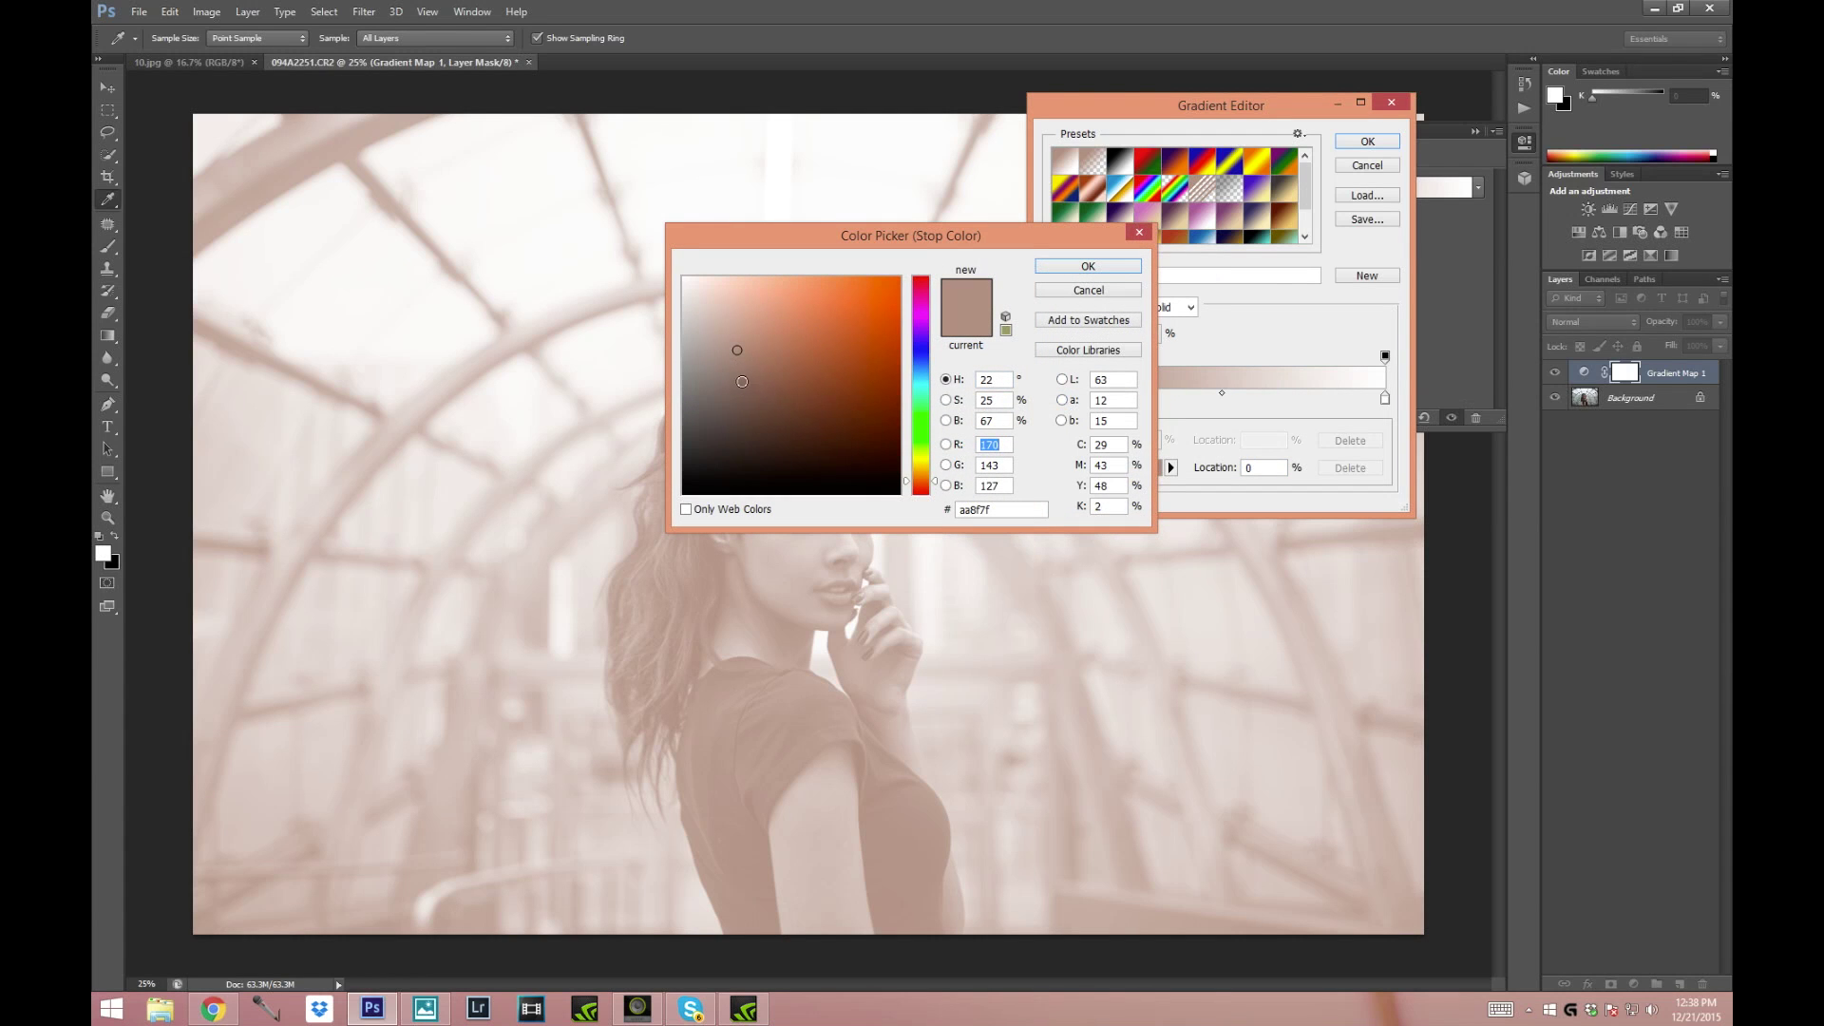
pyautogui.click(759, 376)
pyautogui.moveTo(921, 480); pyautogui.dragTo(920, 472)
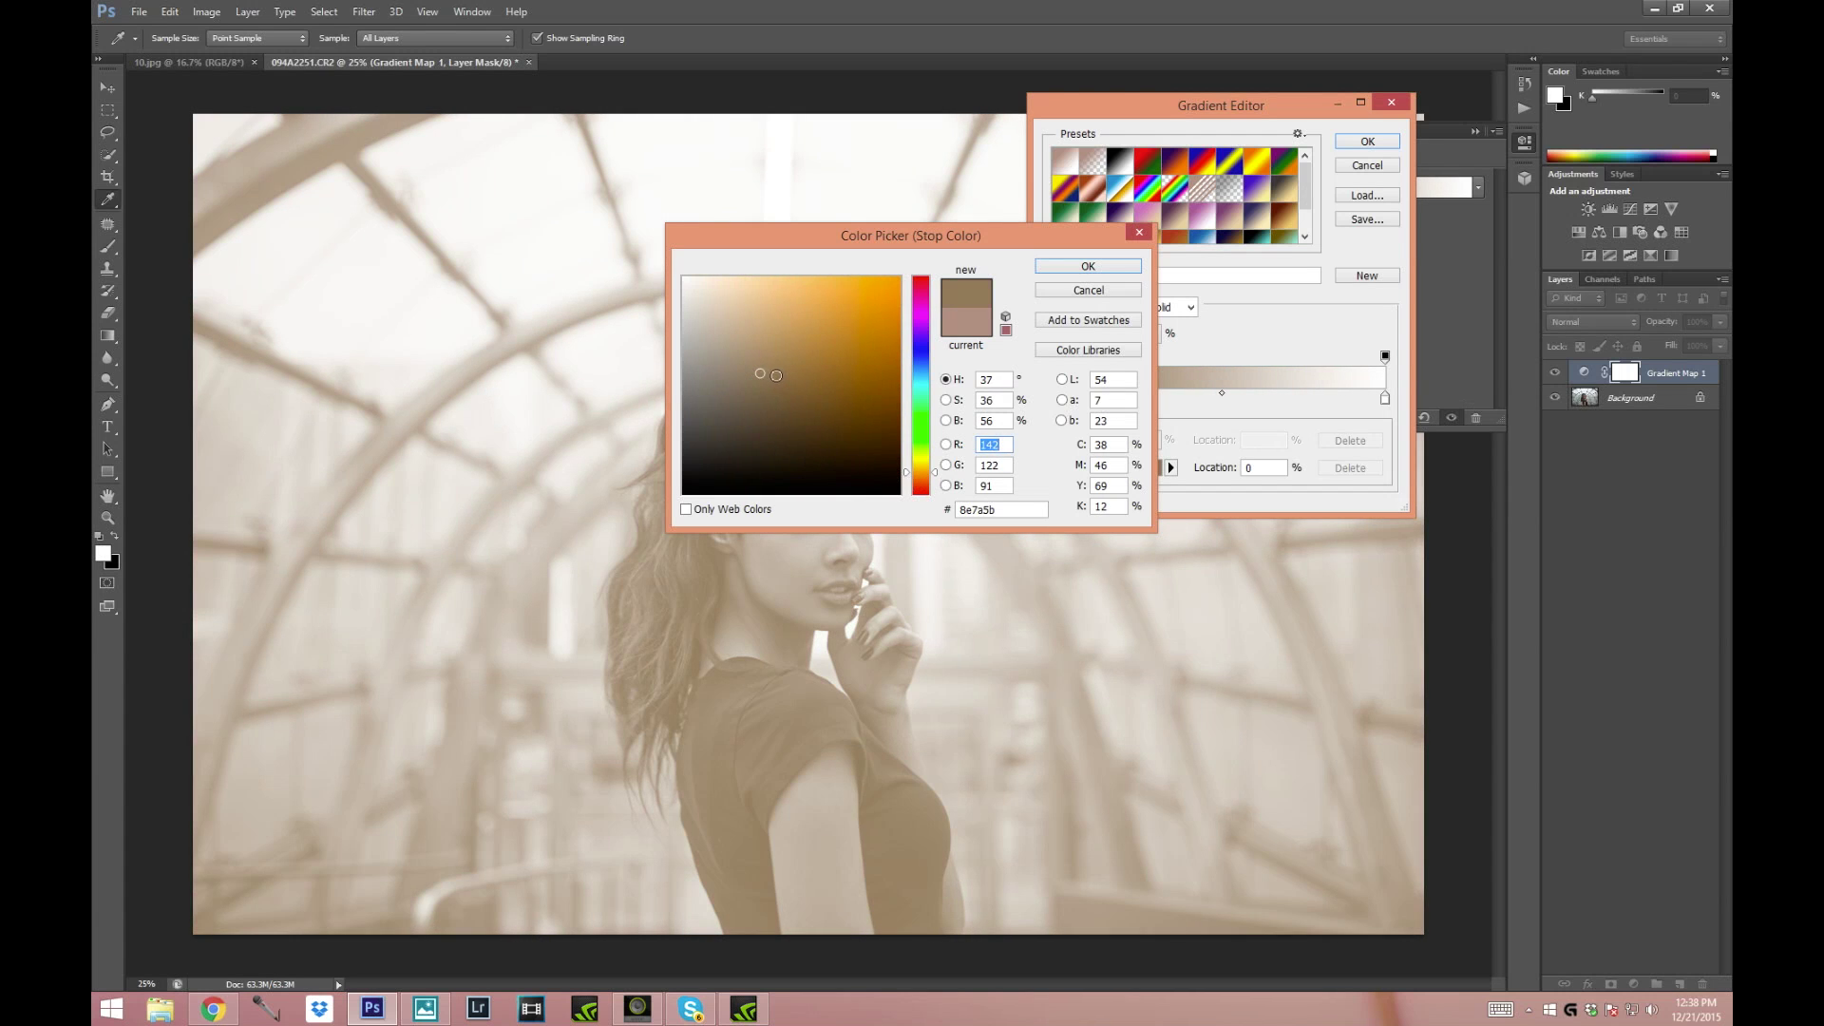
pyautogui.click(788, 386)
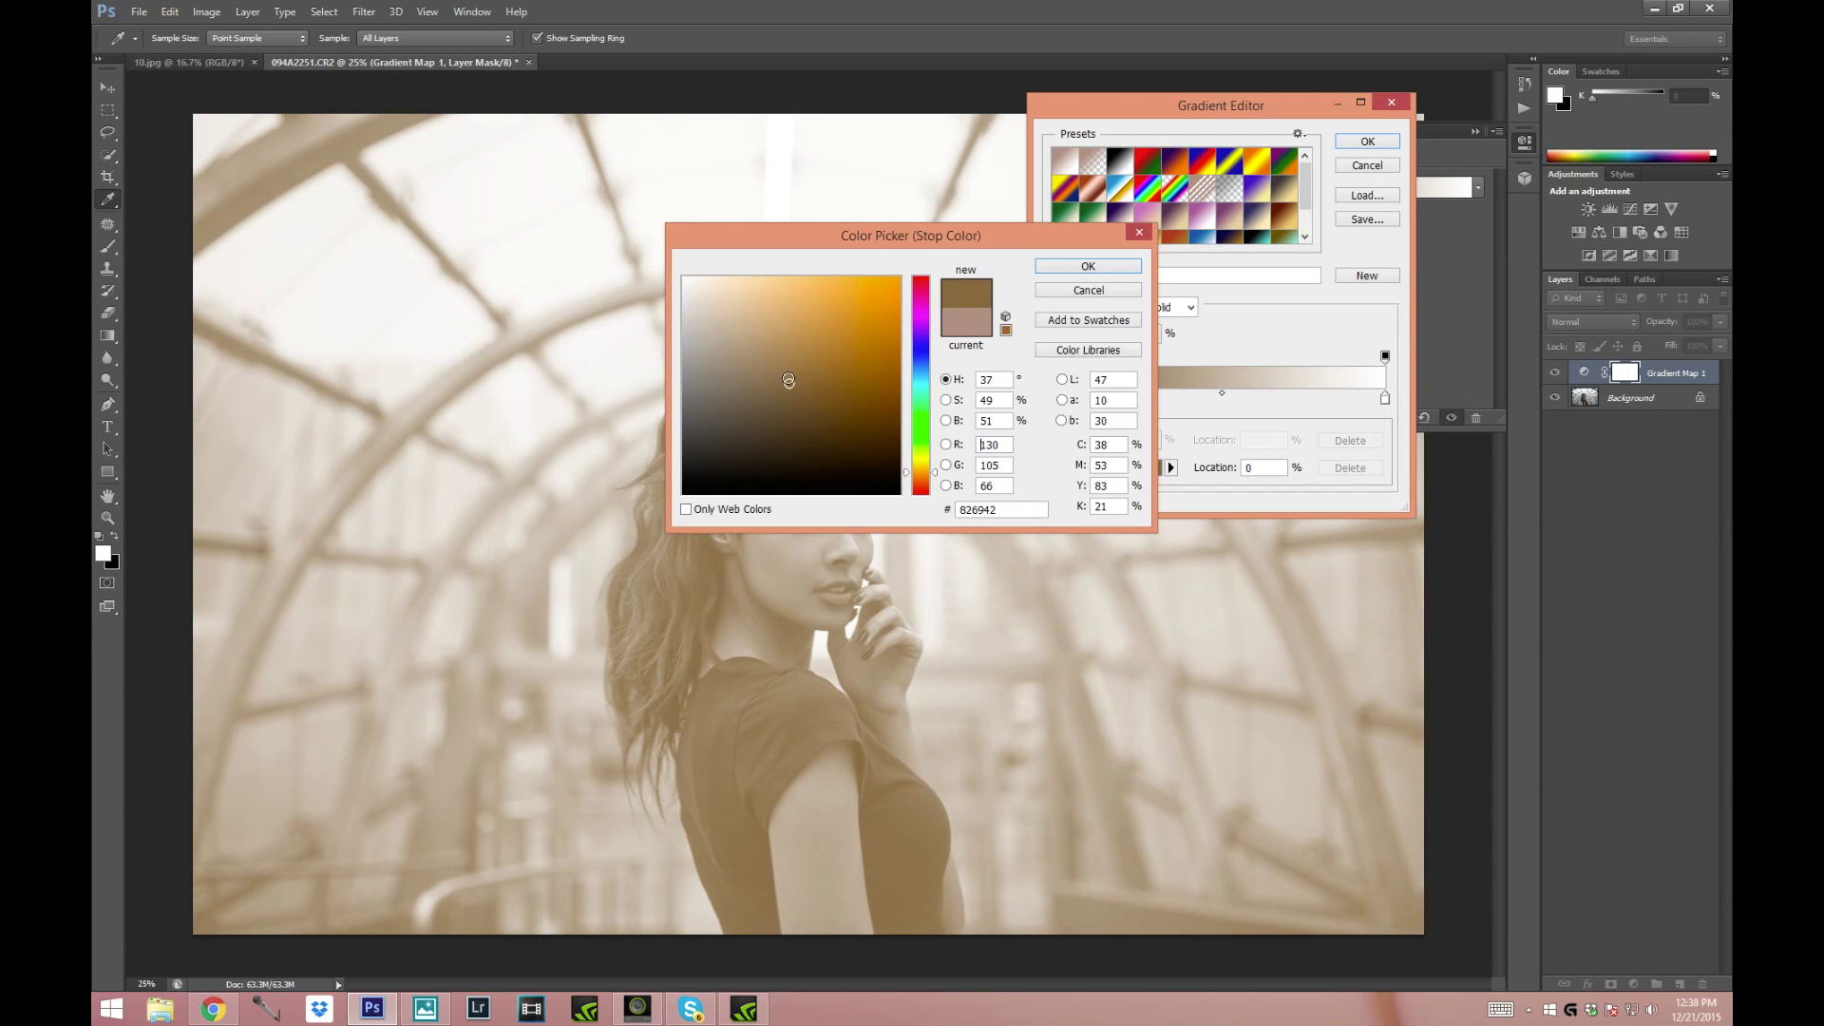
pyautogui.click(790, 390)
pyautogui.moveTo(791, 391); pyautogui.dragTo(794, 389)
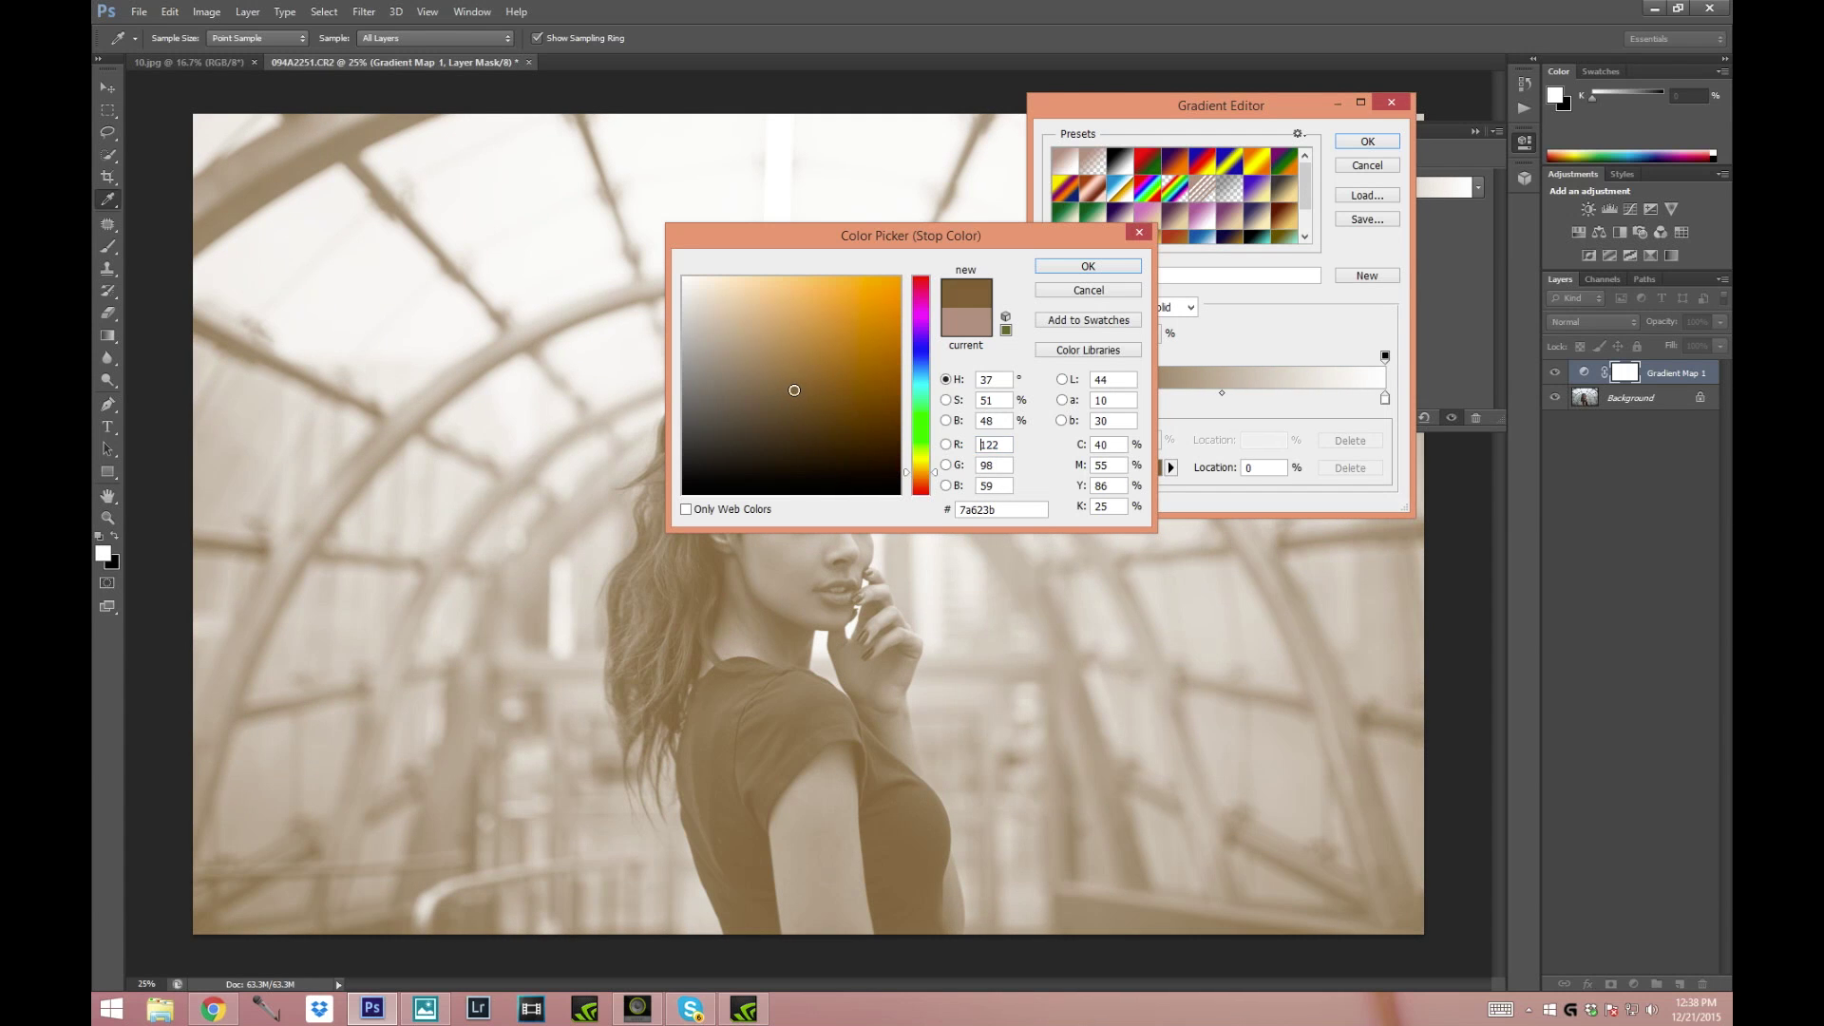
pyautogui.click(1116, 267)
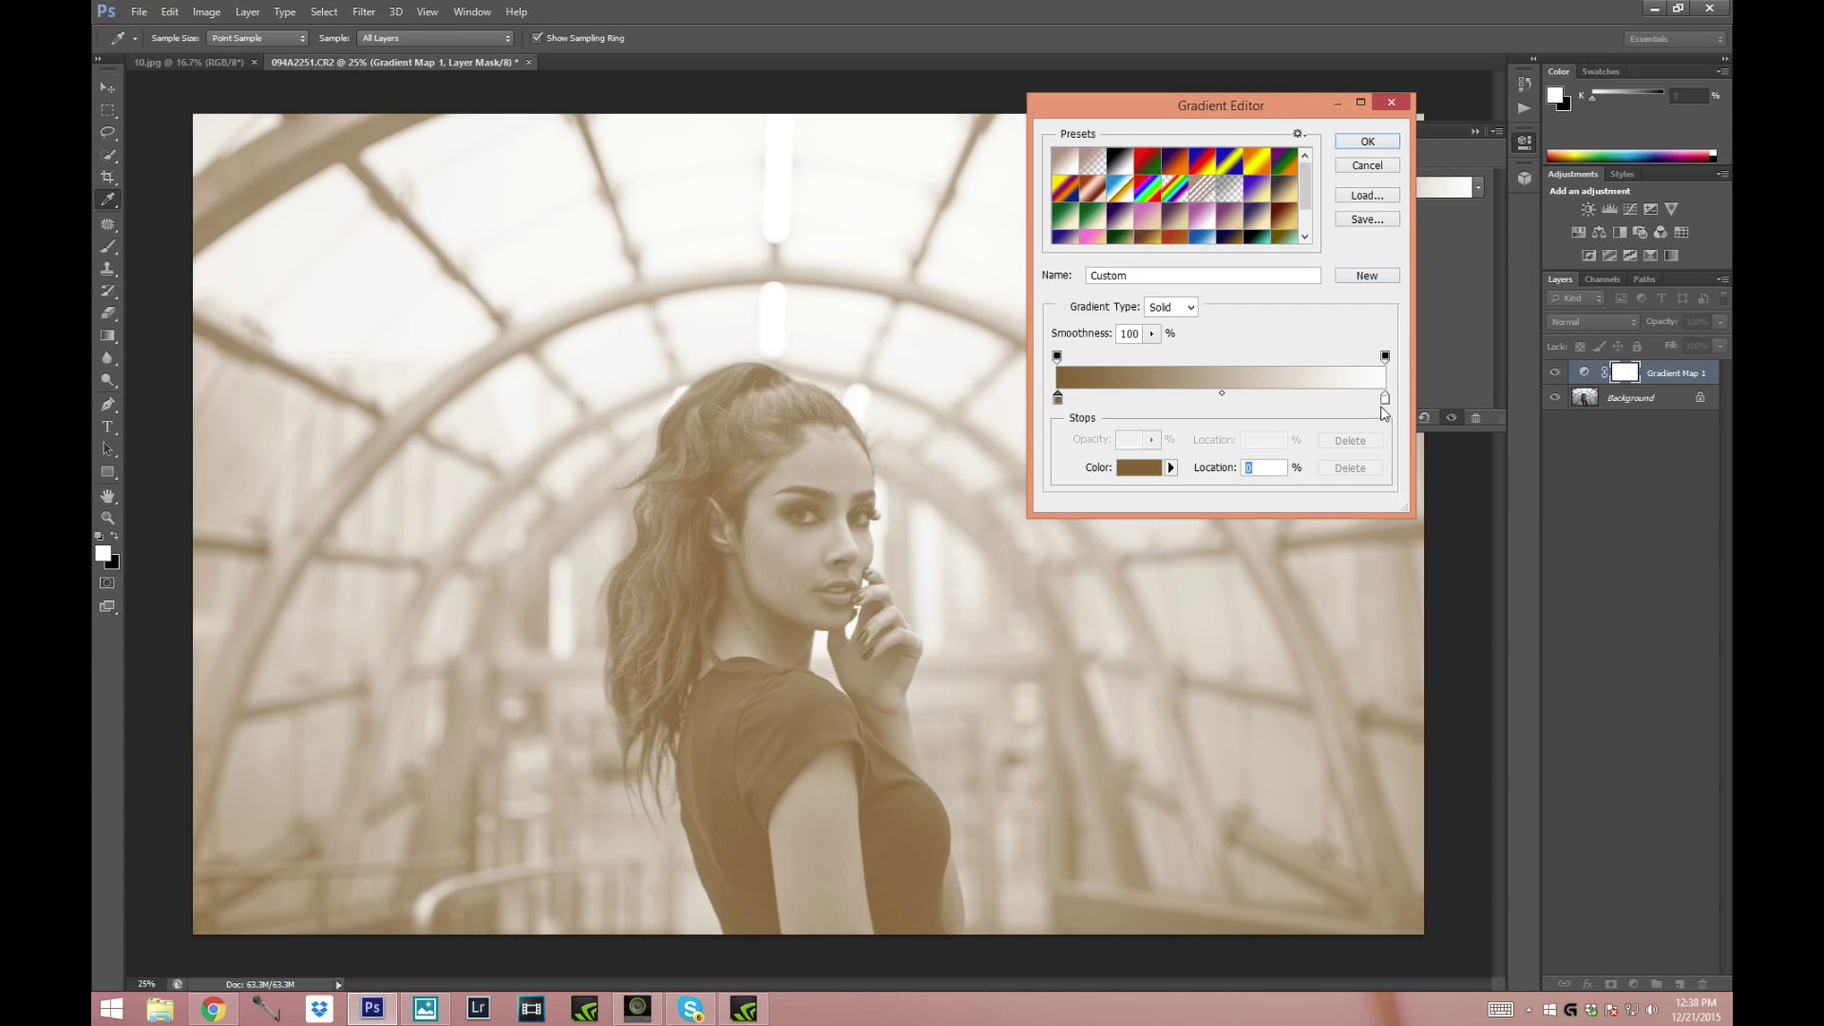
# - Set the gradient's light colour stop at location 100% to the cyan 79d9da and save the gradient as a new preset
pyautogui.doubleClick(1385, 399)
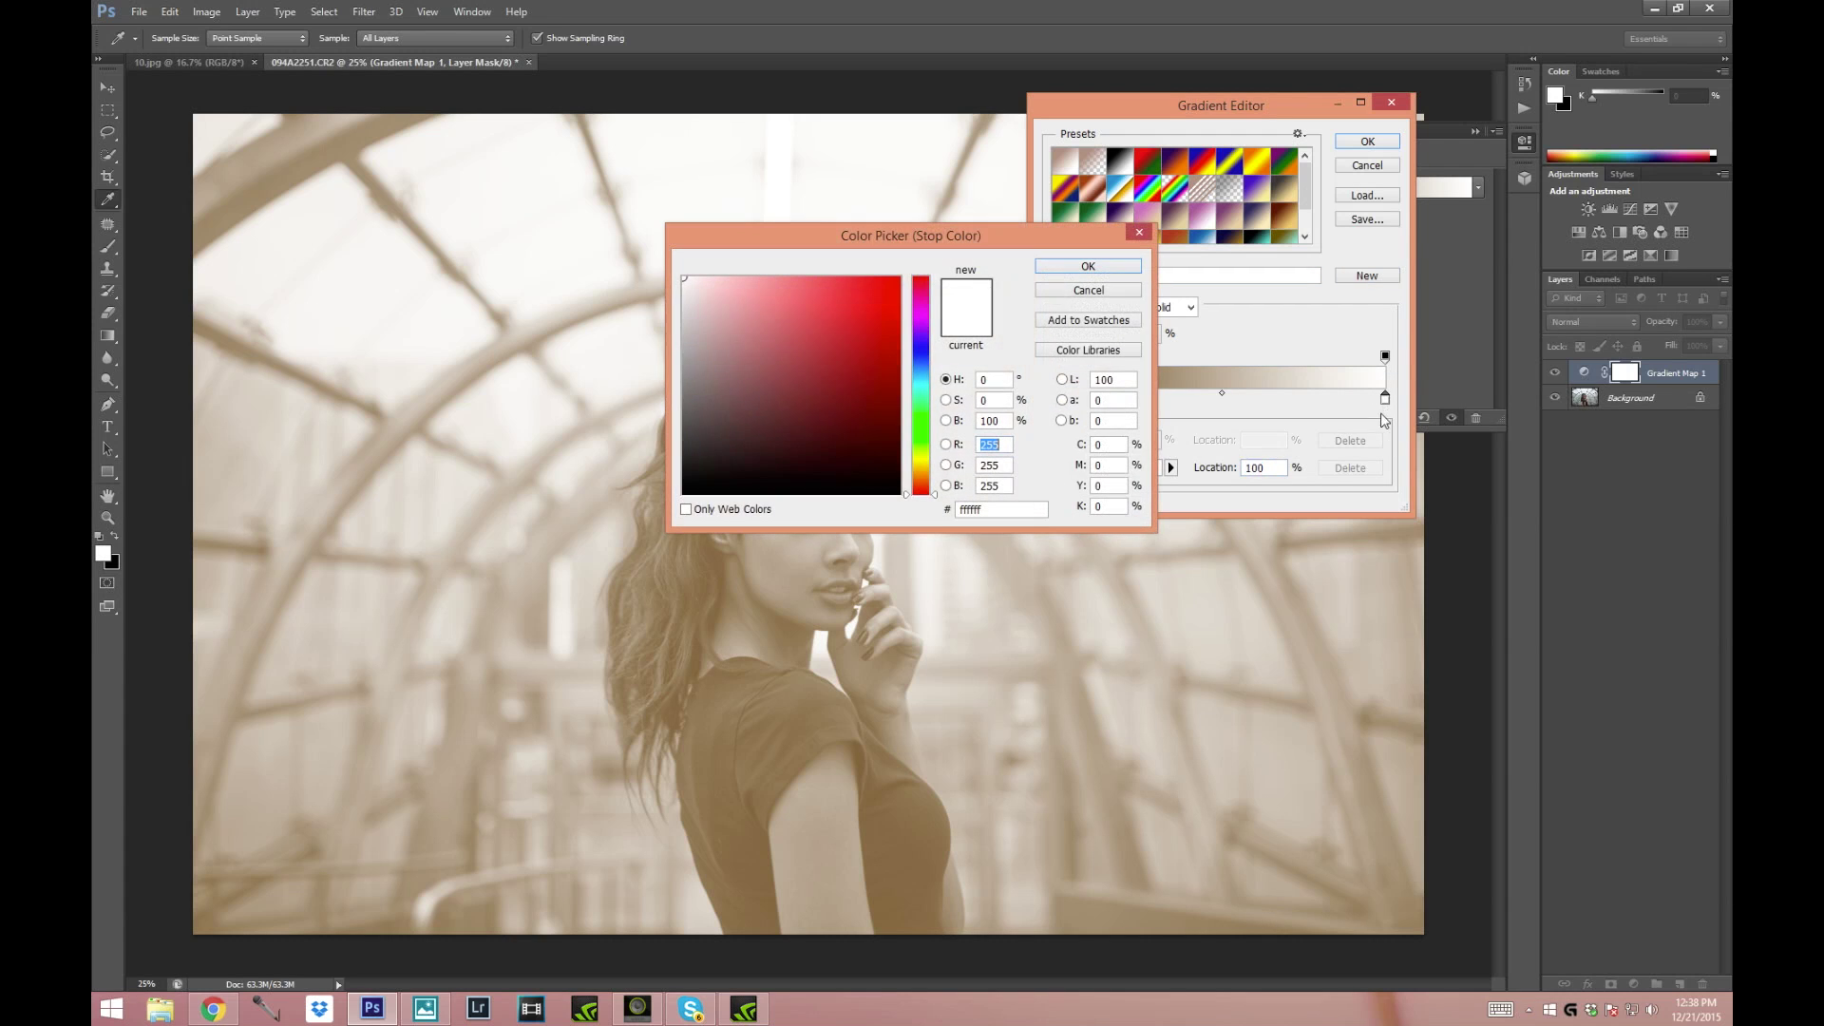
pyautogui.click(918, 398)
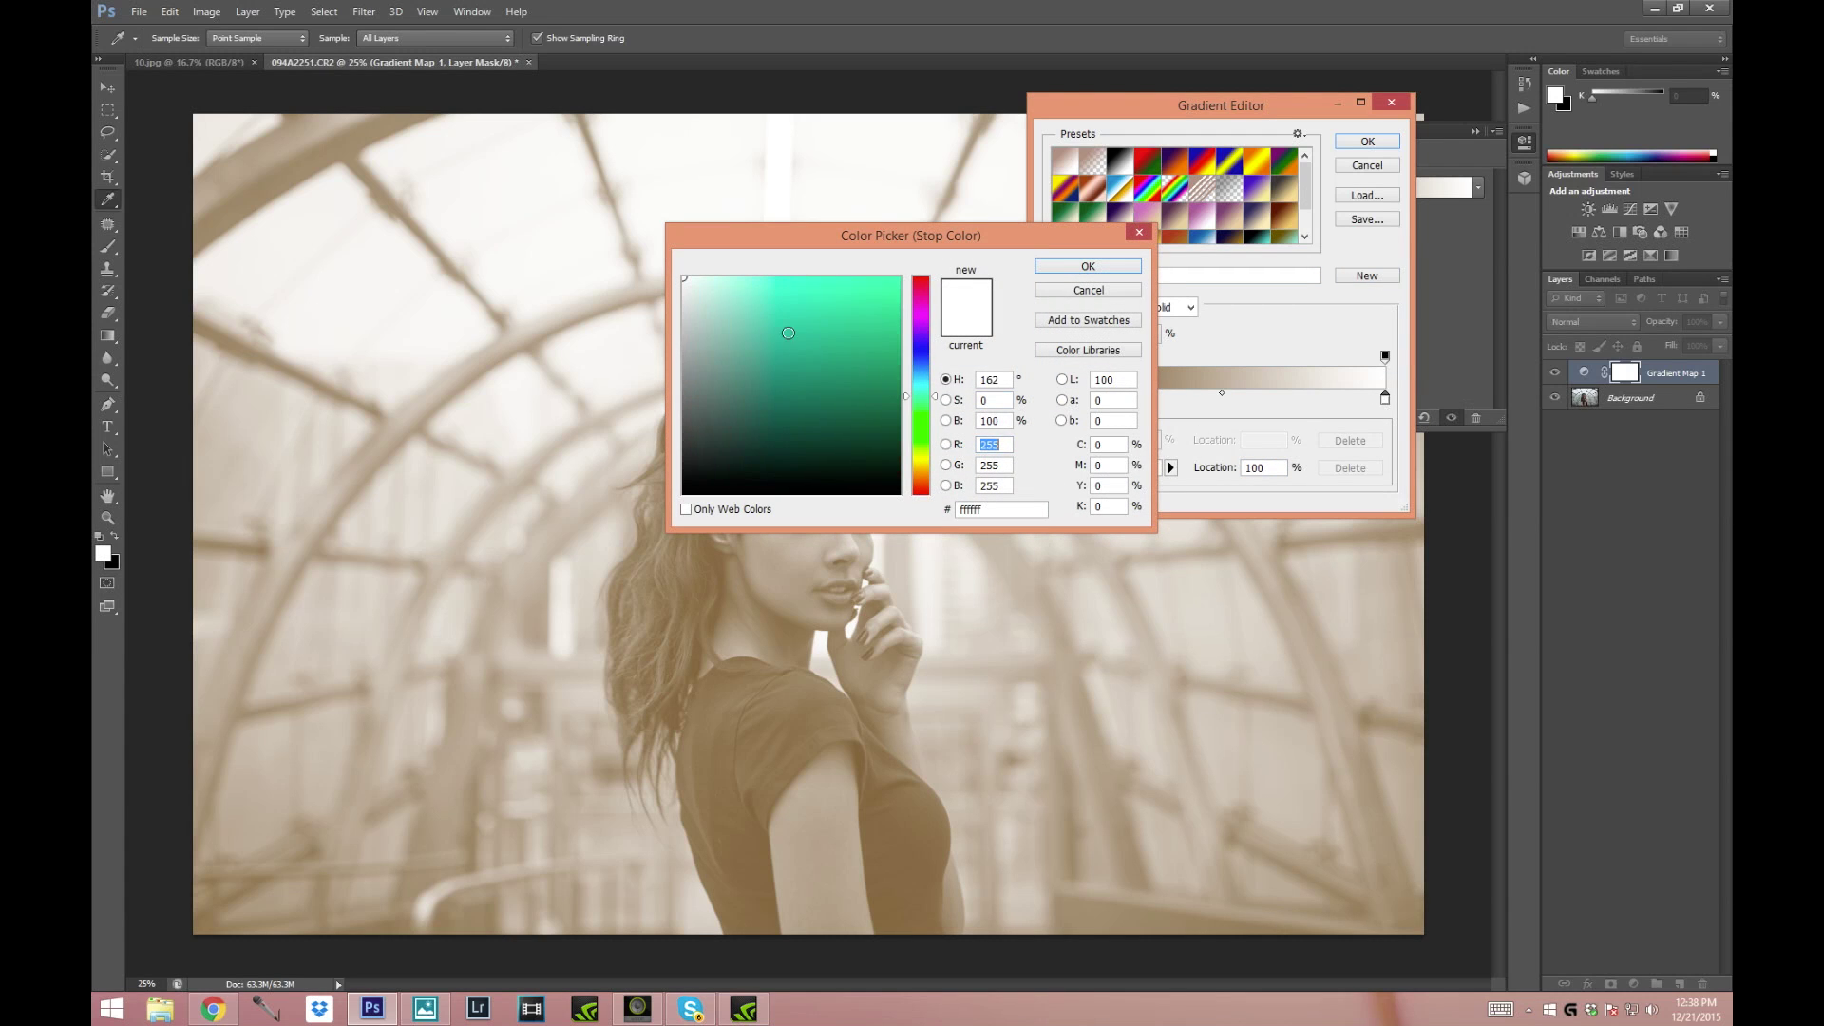
pyautogui.click(750, 309)
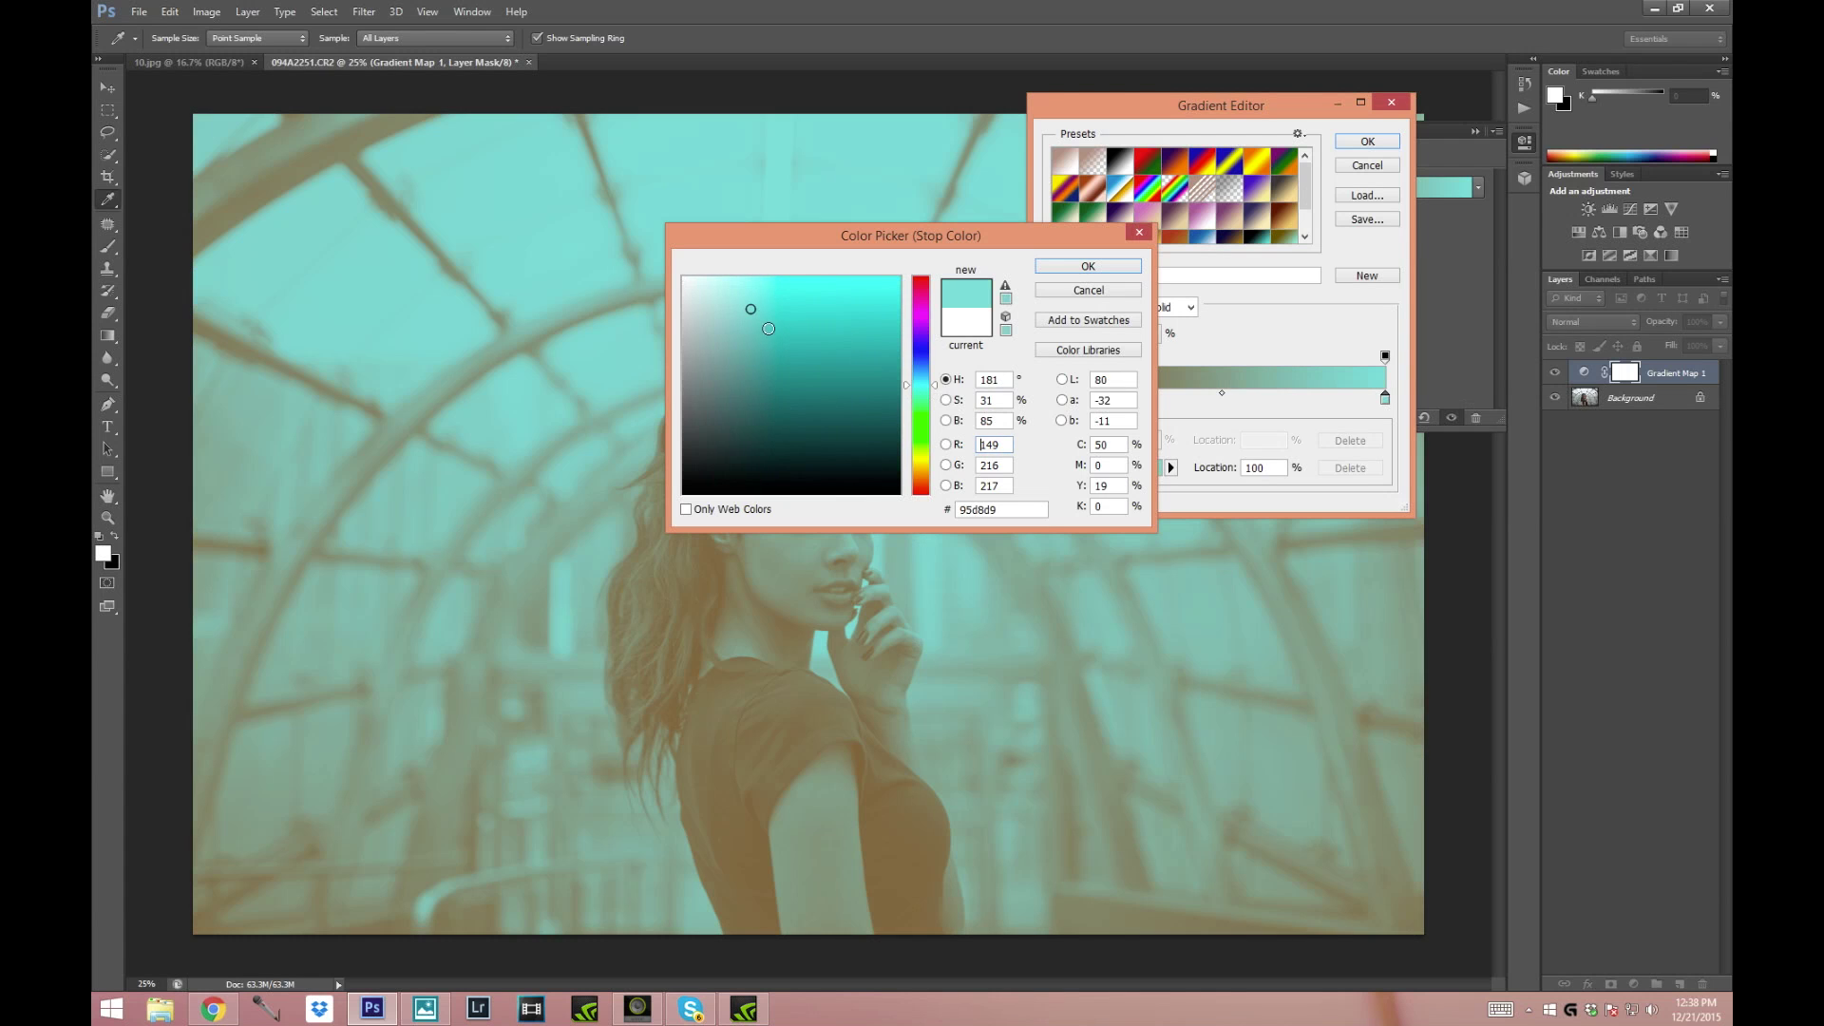
pyautogui.click(778, 308)
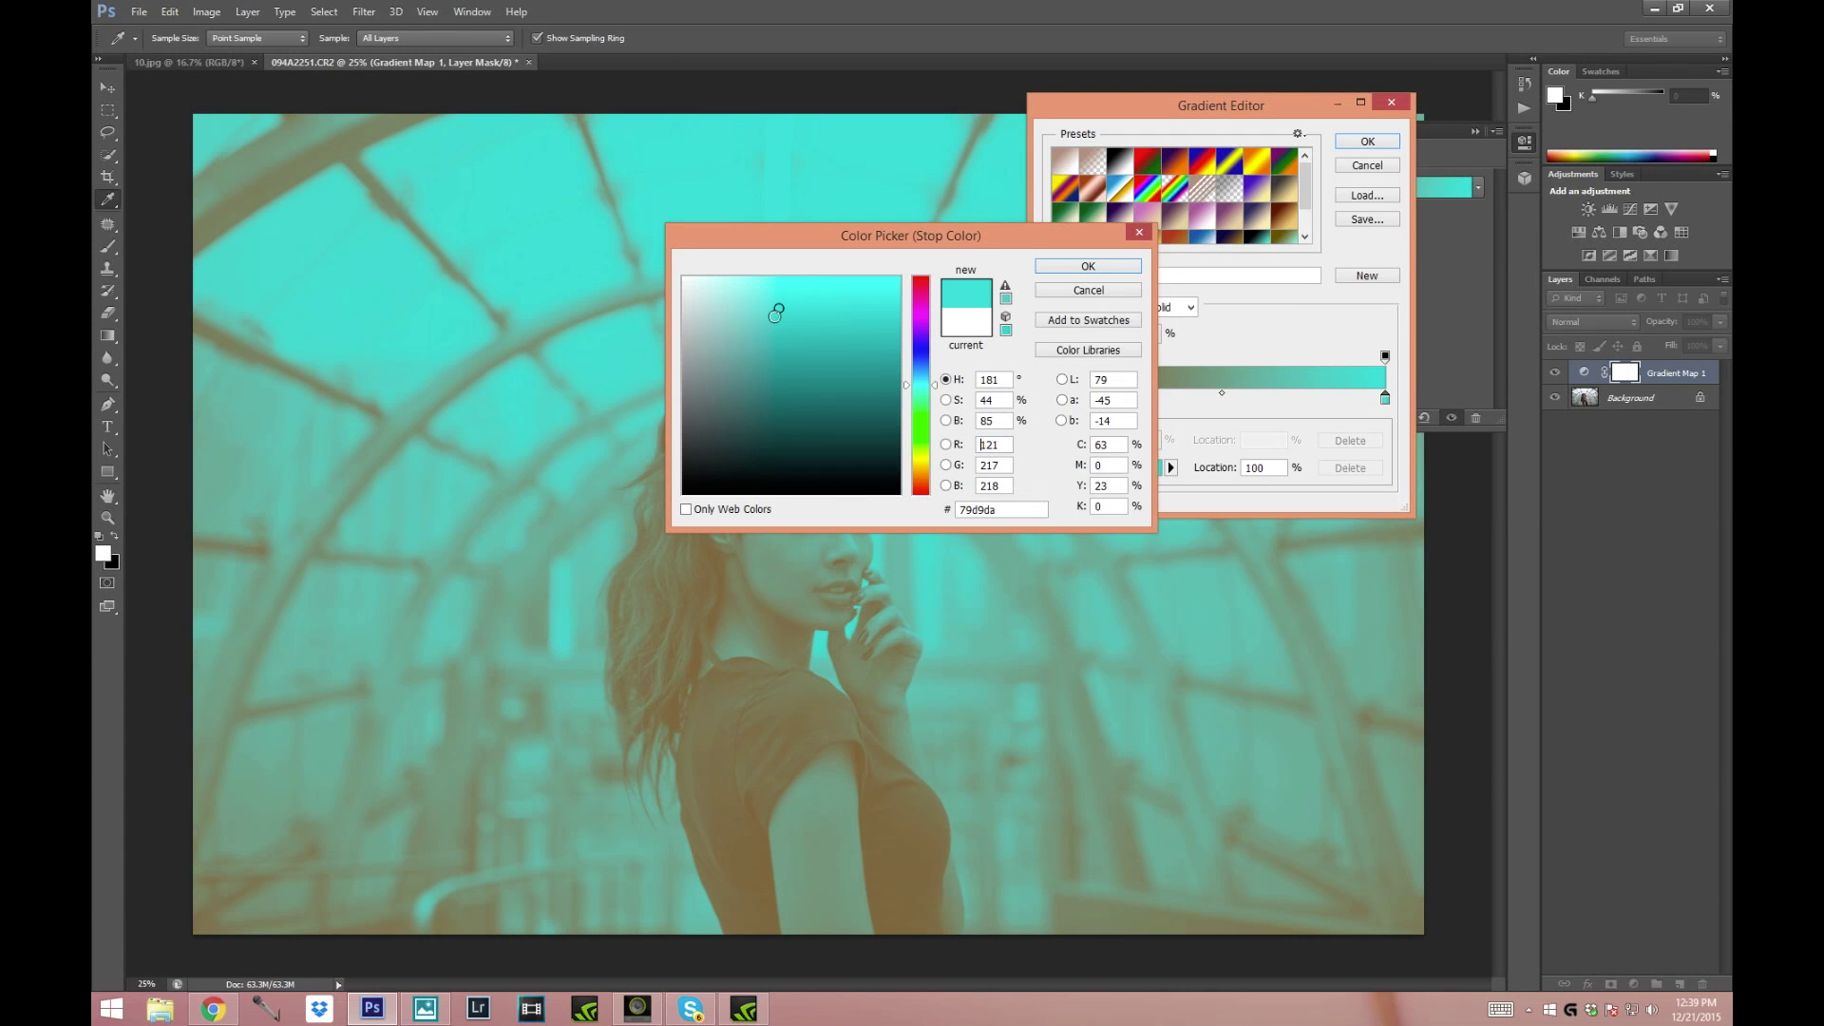
pyautogui.click(1089, 267)
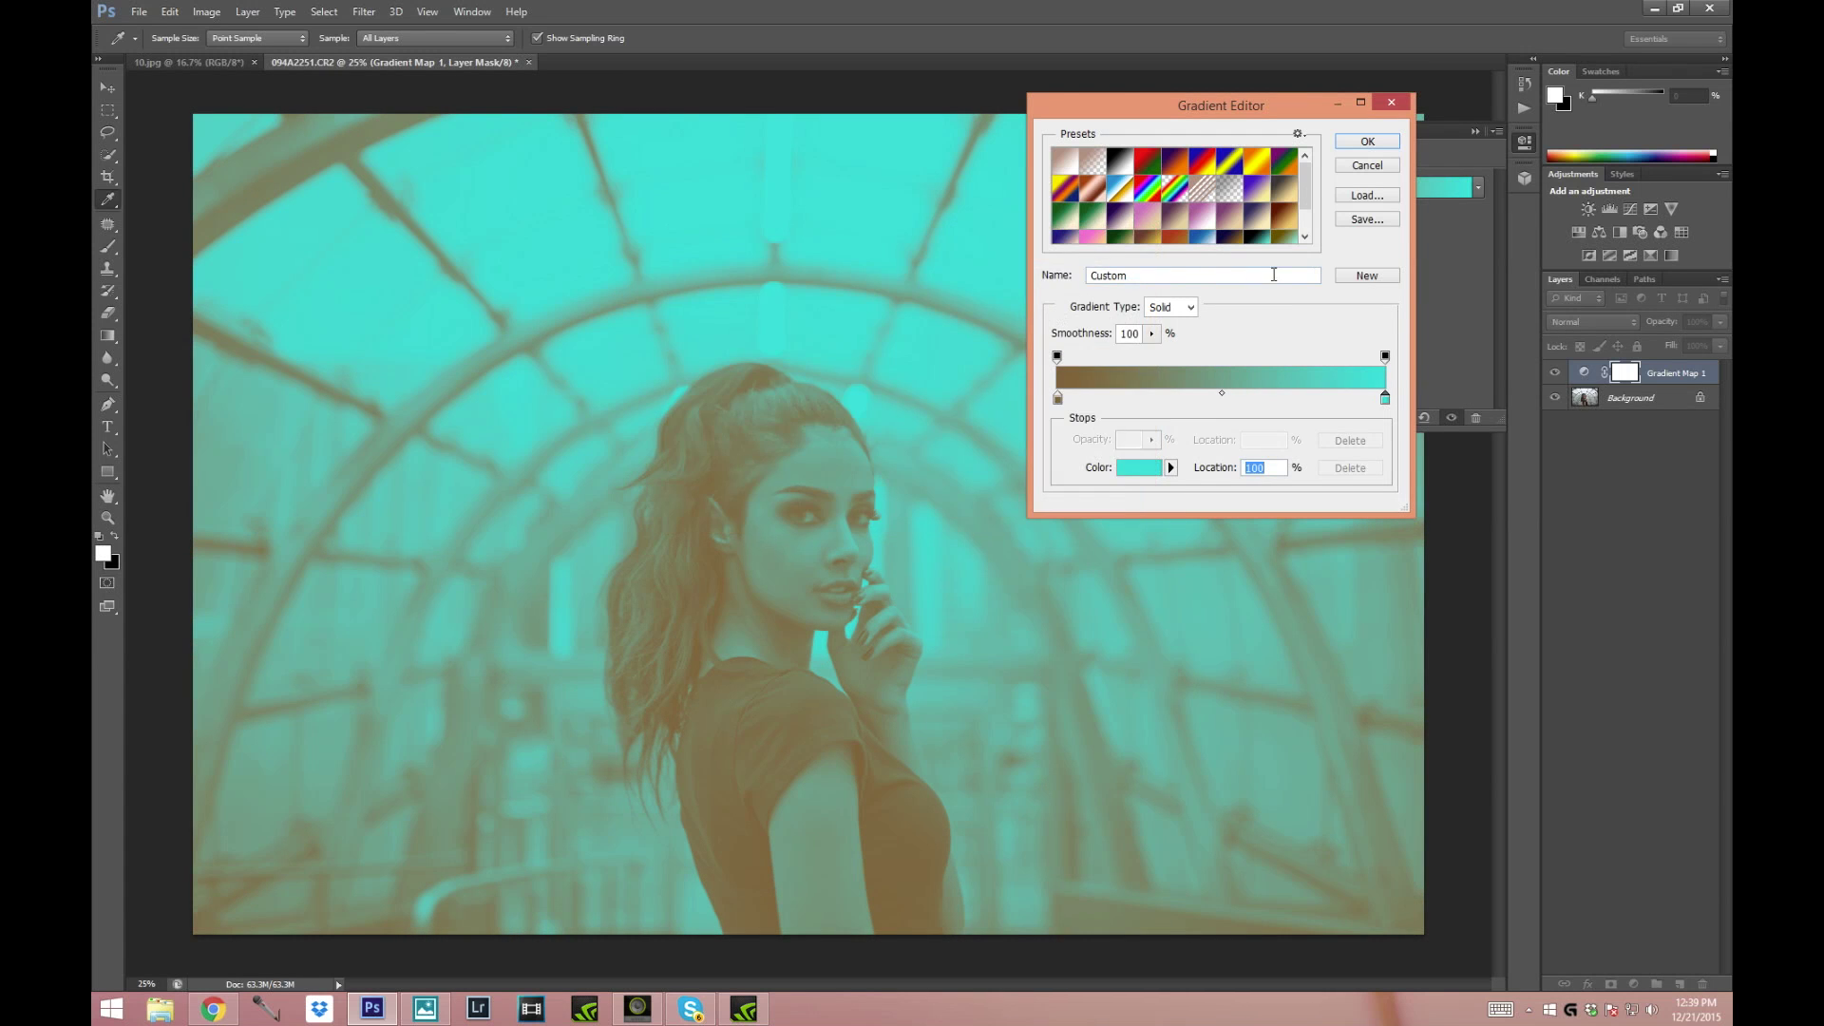
pyautogui.scroll(-1, 1304, 185)
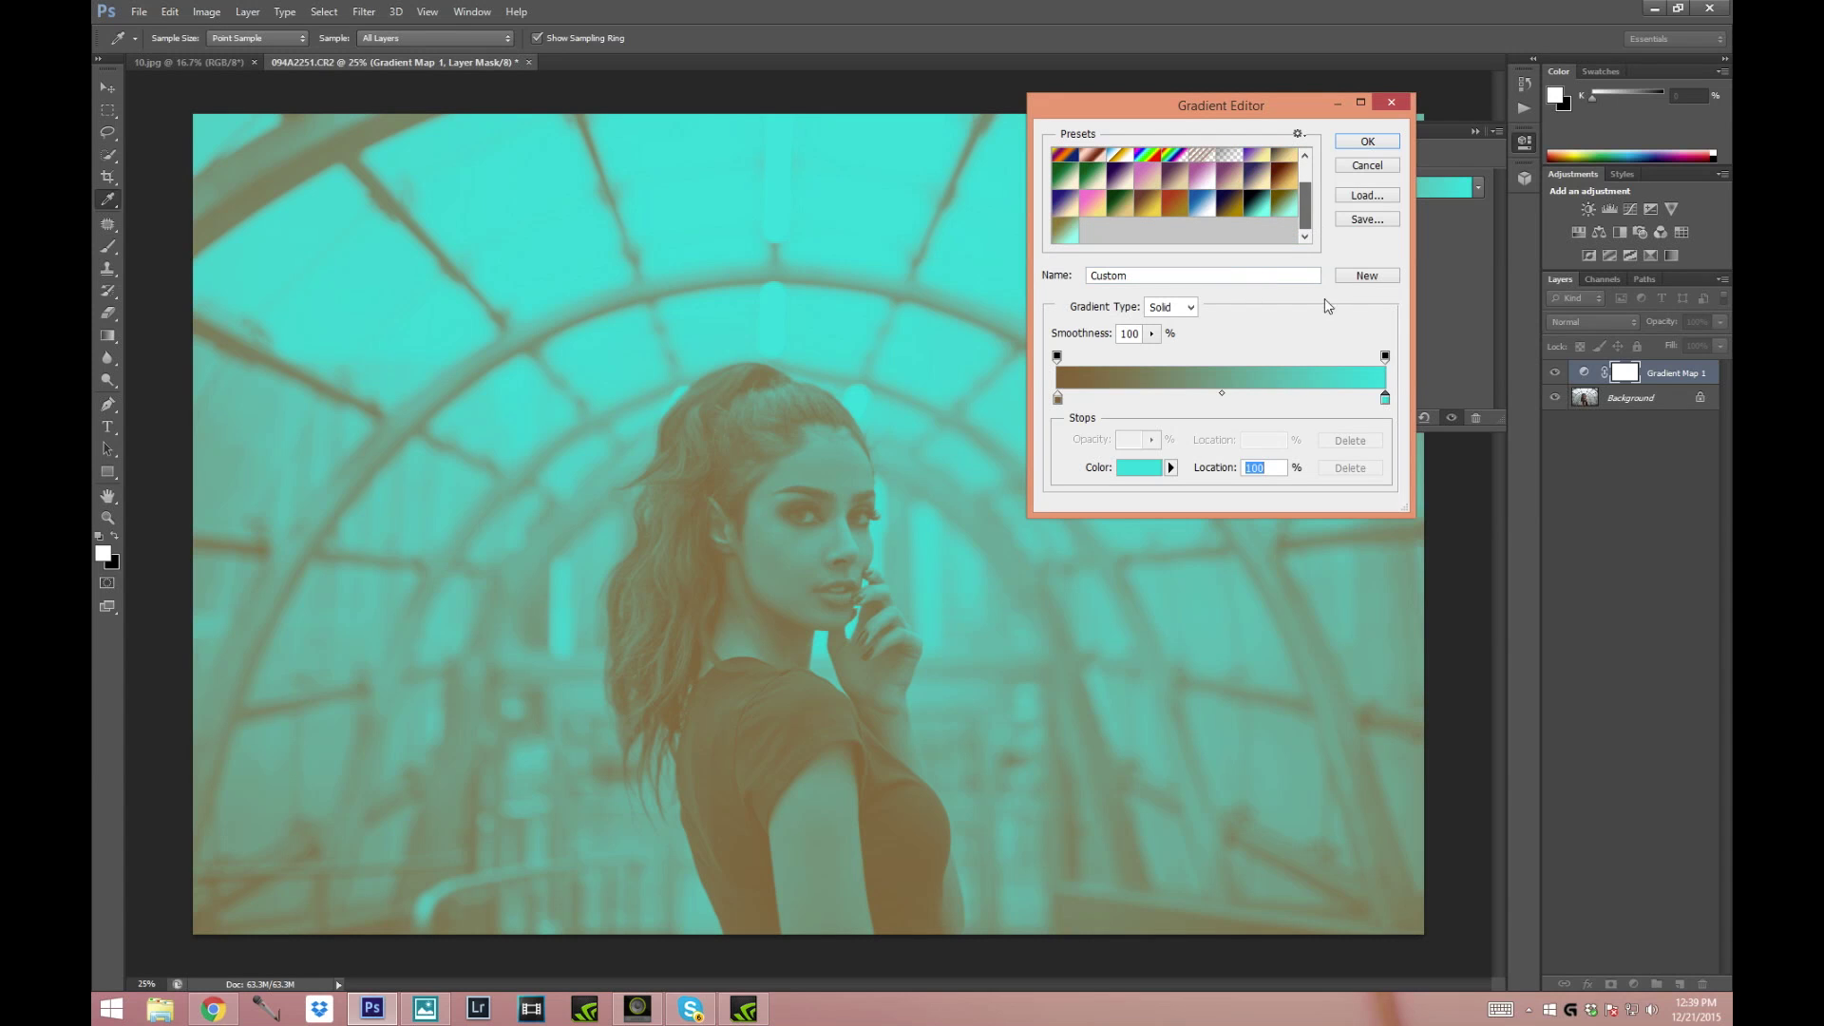
pyautogui.click(1361, 282)
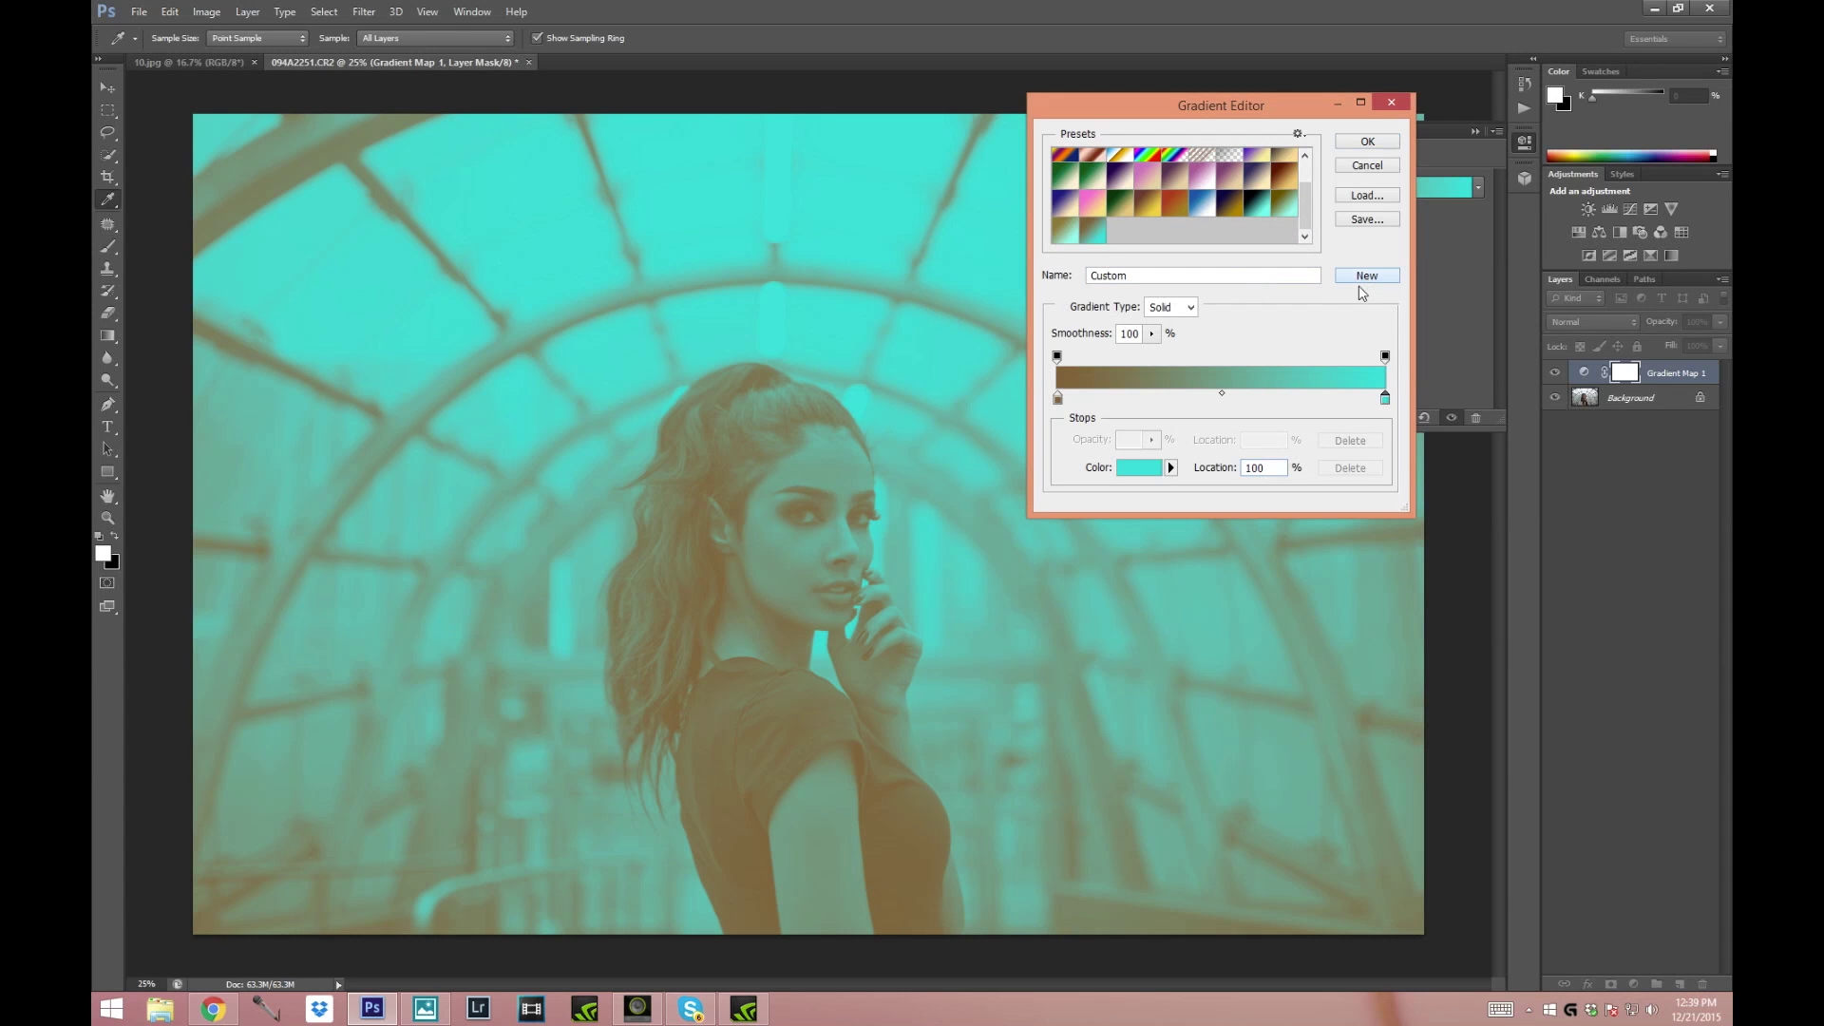
# - Compare the custom brown-to-cyan presets and apply the one running from olive brown to pale aqua to the gradient map
pyautogui.click(1064, 236)
pyautogui.click(1289, 217)
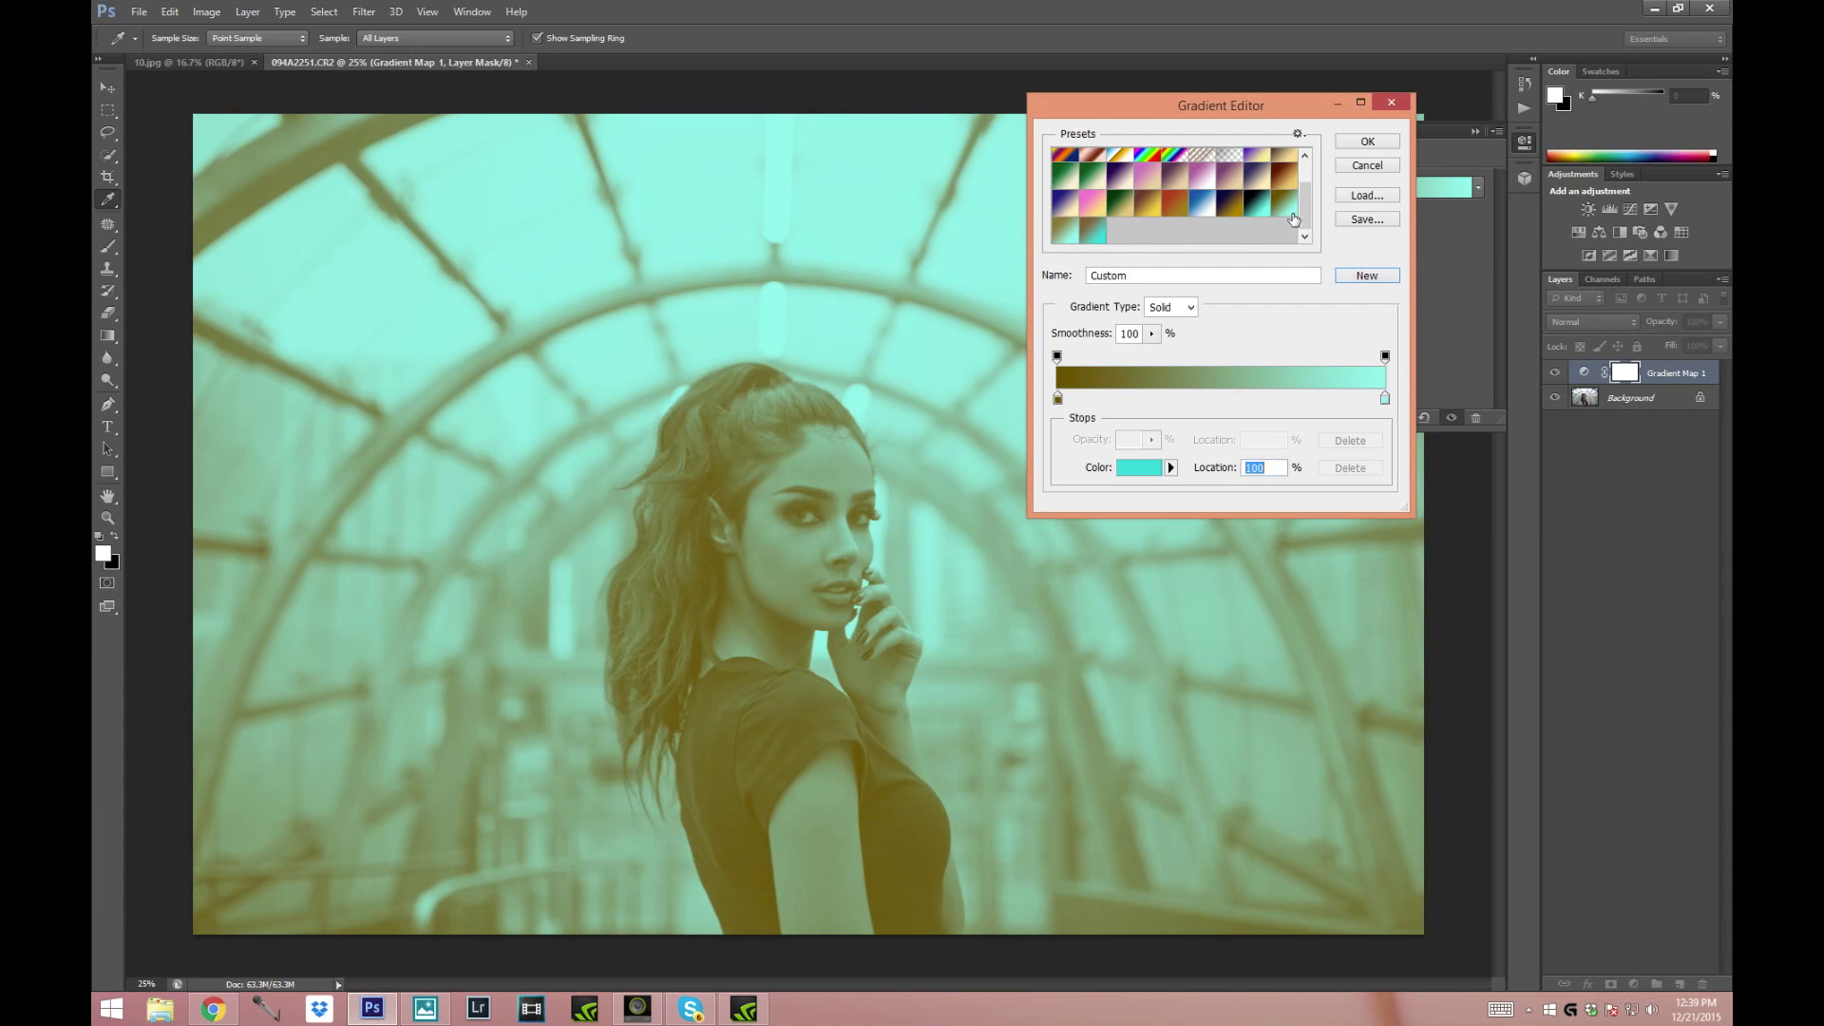
pyautogui.click(1088, 231)
pyautogui.click(1065, 239)
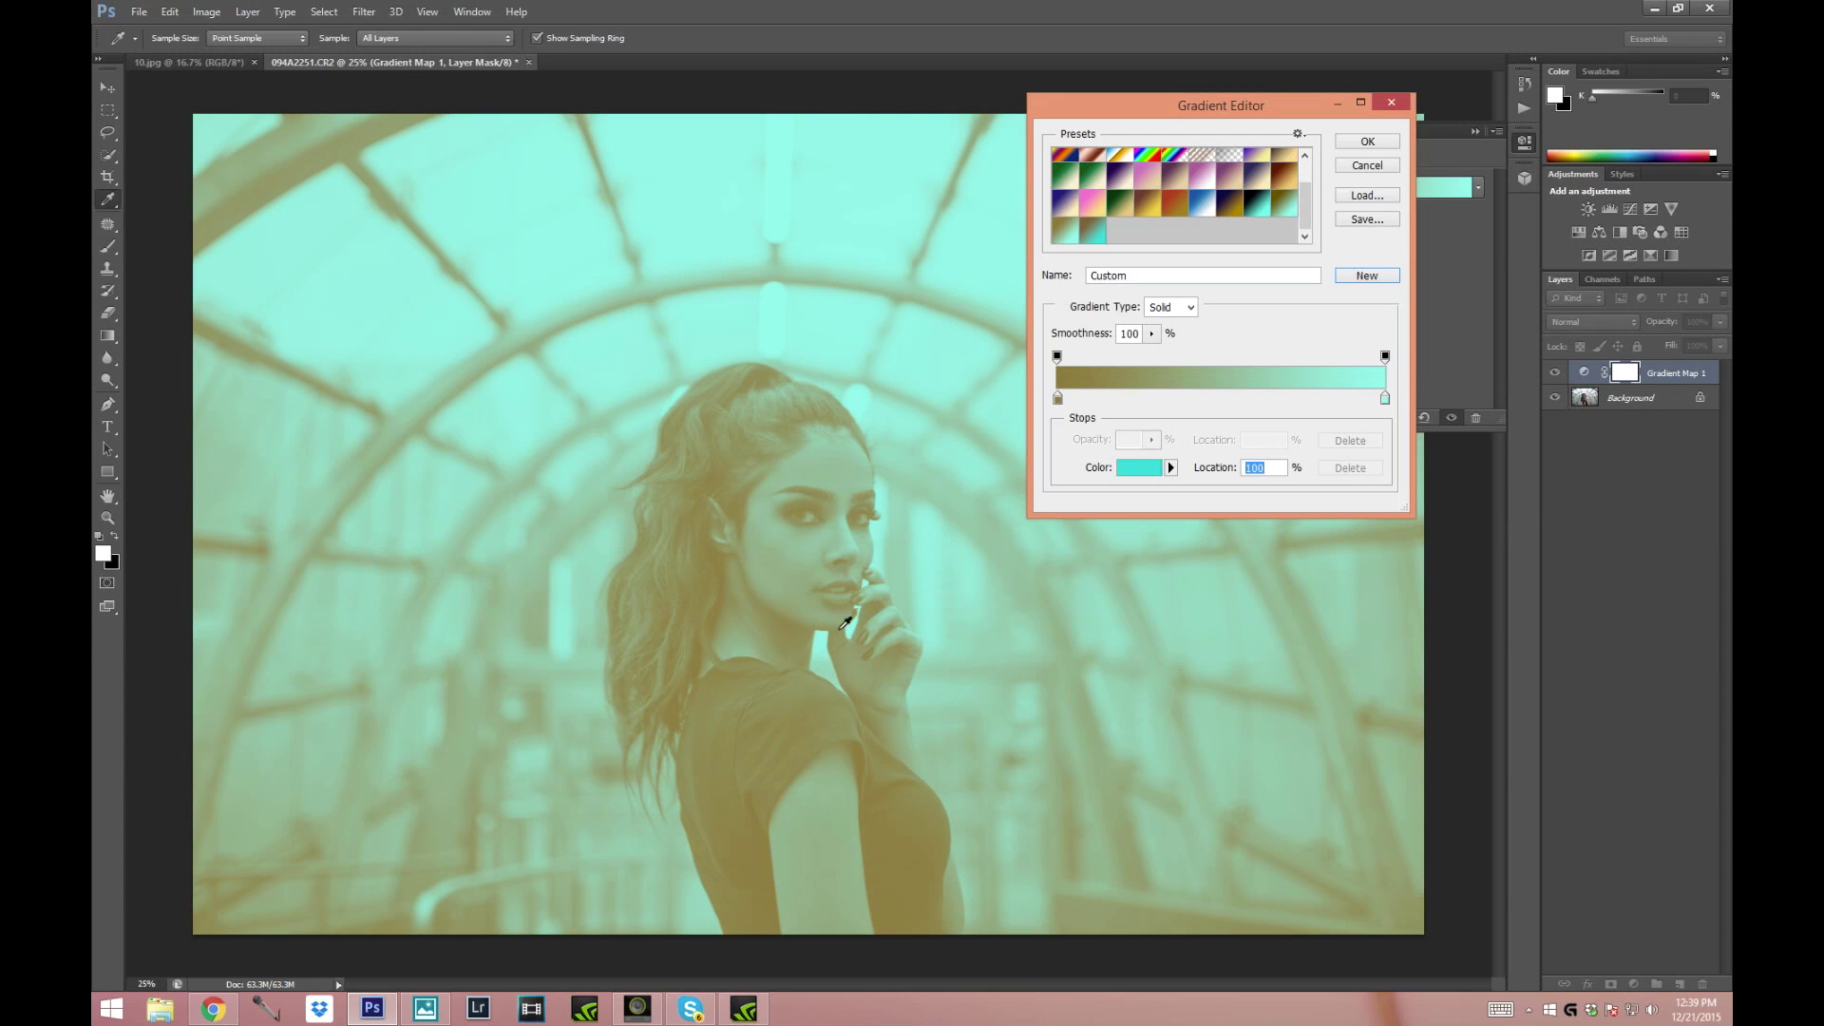
pyautogui.click(1386, 145)
pyautogui.press('e')
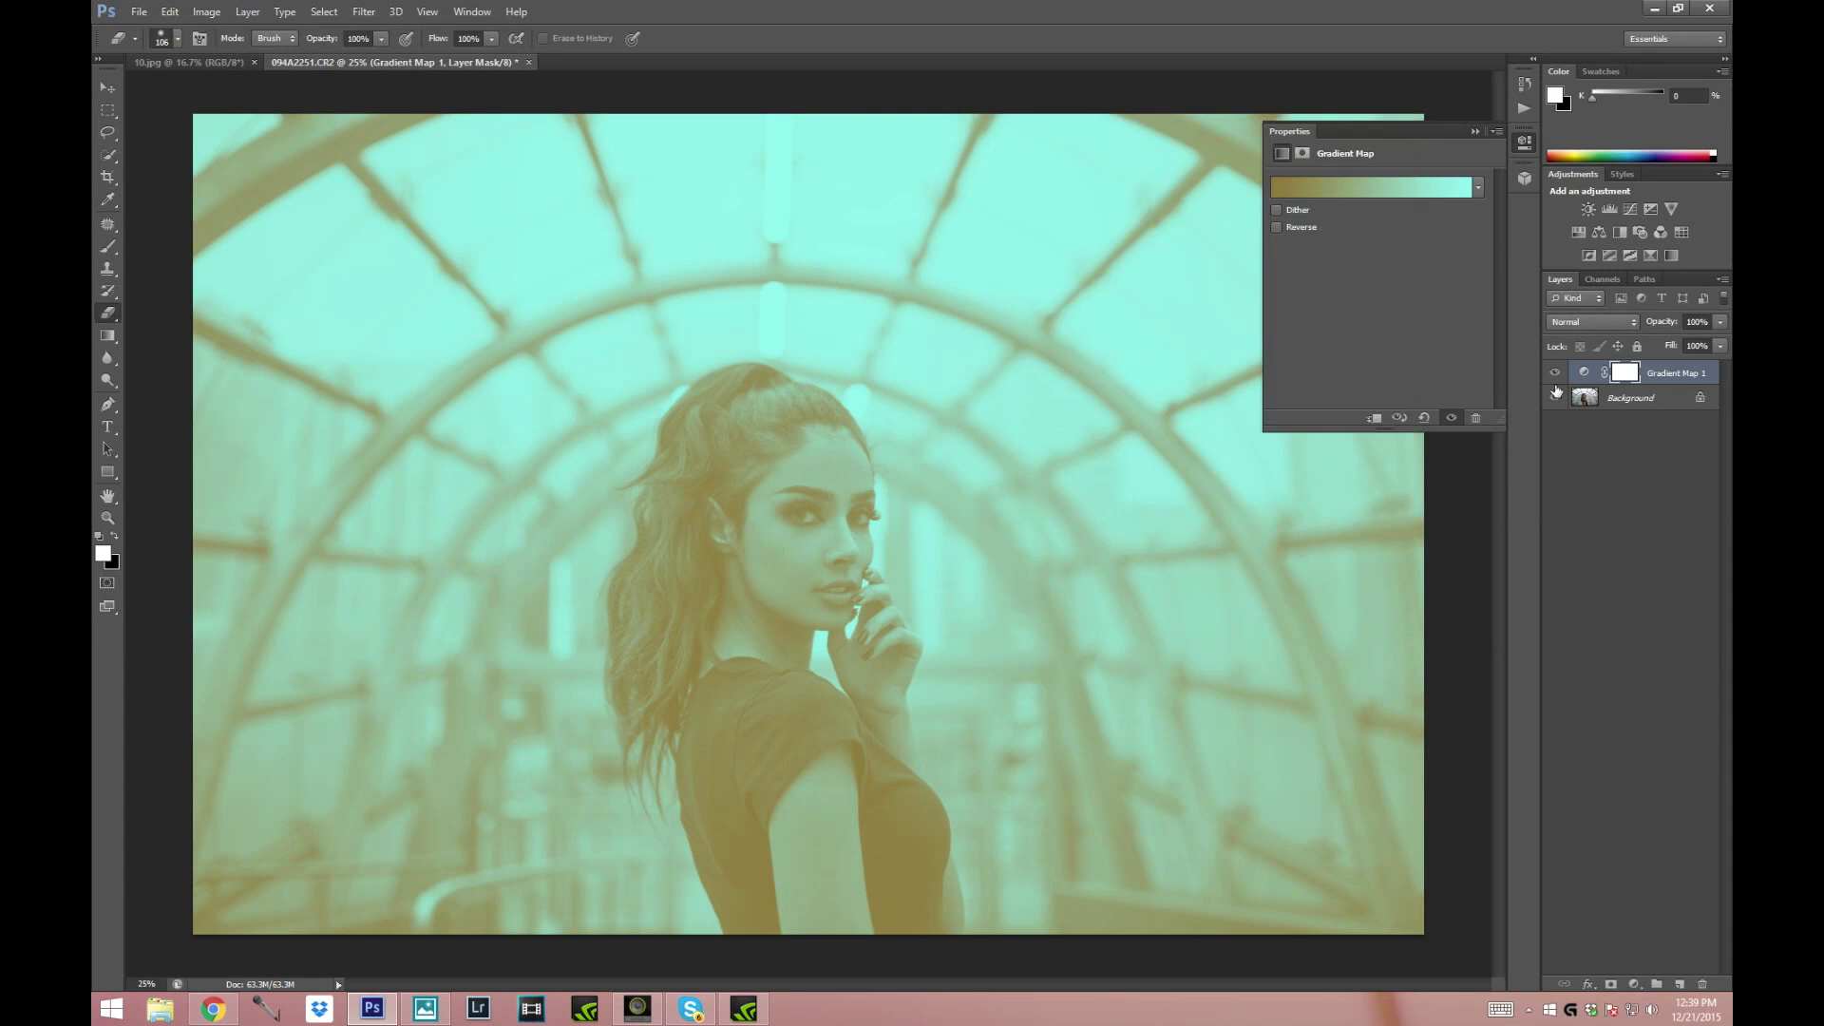
pyautogui.click(1474, 131)
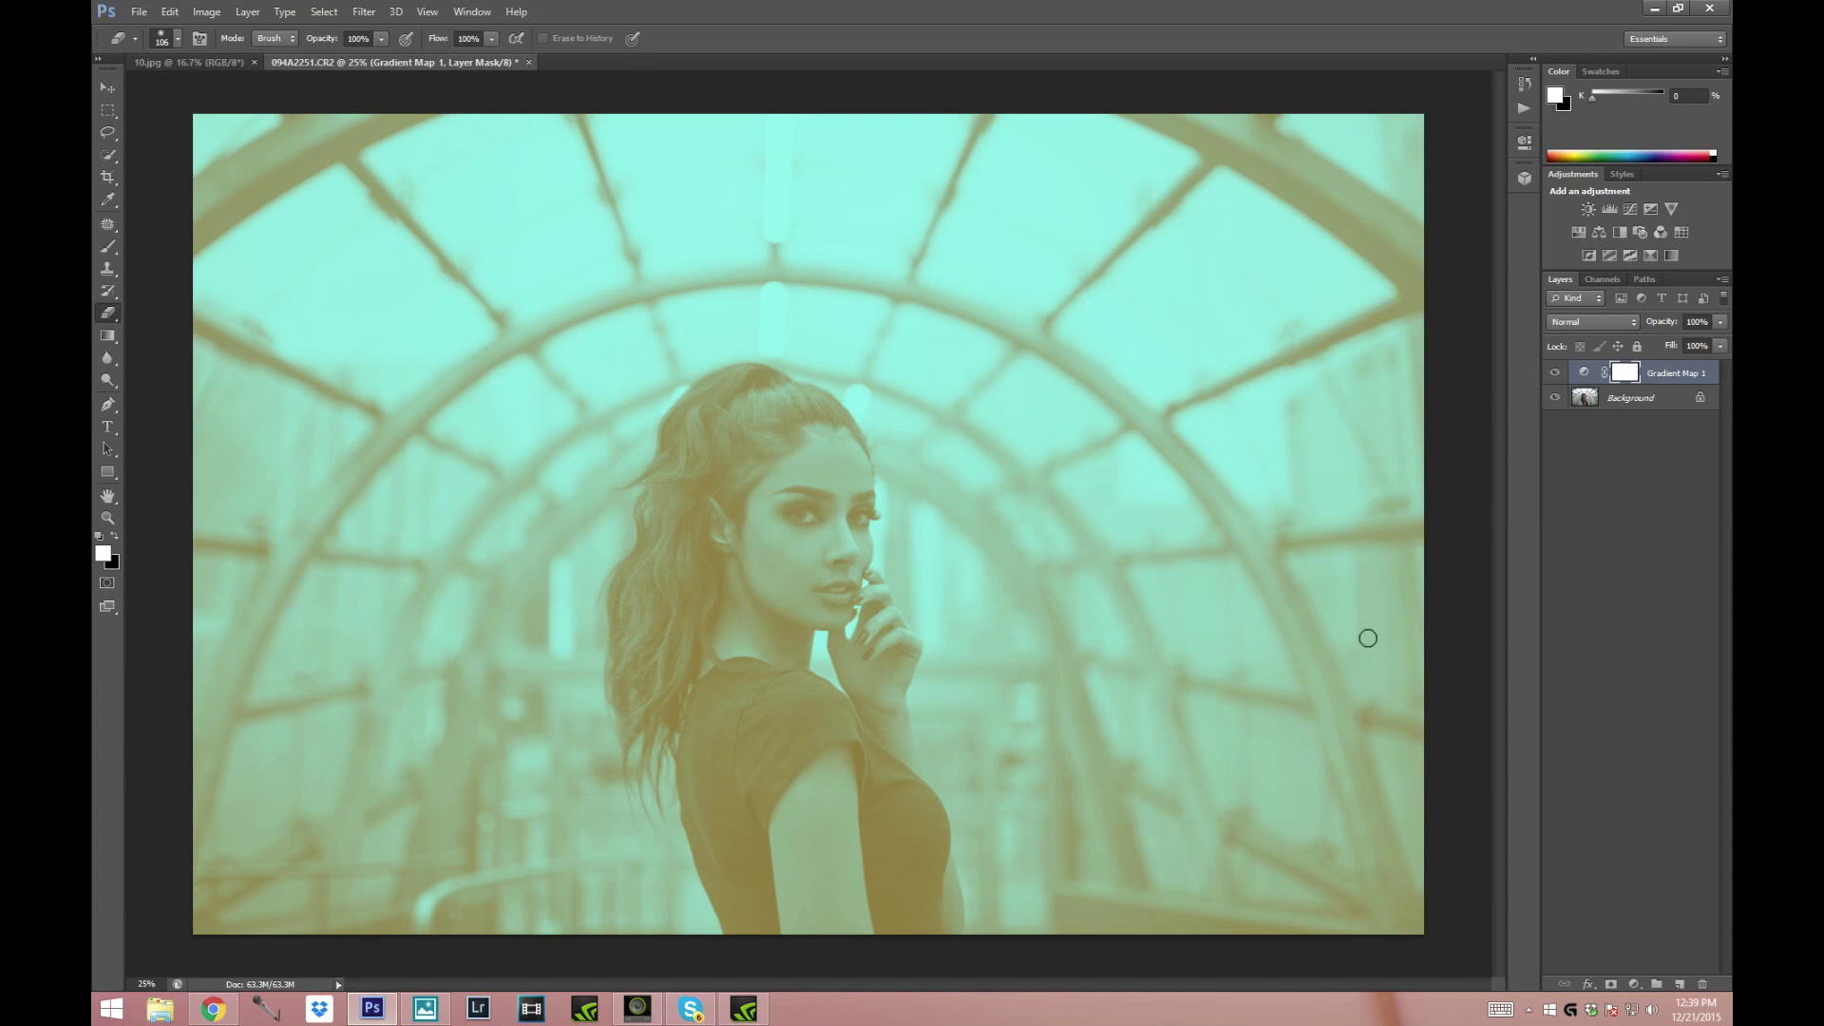
# - Set the Gradient Map layer's blend mode to Multiply and merge it with the Background layer
pyautogui.click(1626, 322)
pyautogui.click(1561, 395)
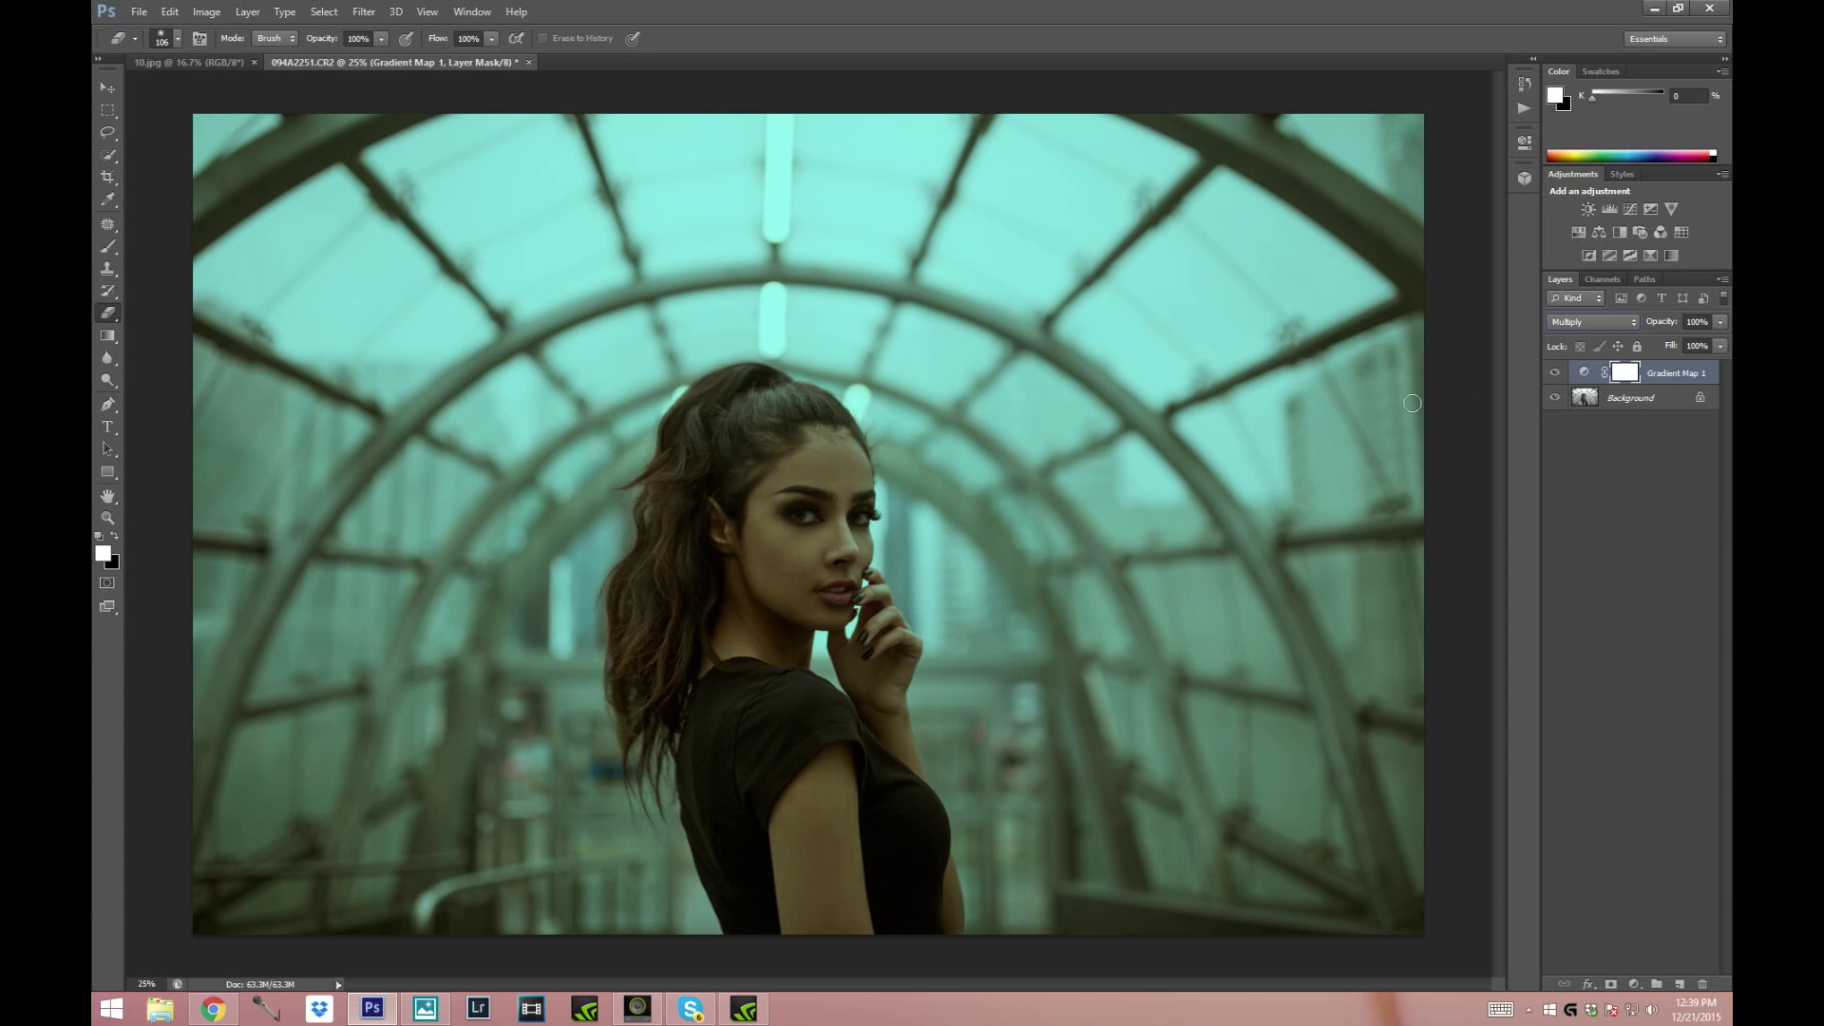
pyautogui.keyDown('shift'); pyautogui.click(1640, 399); pyautogui.keyUp('shift')
pyautogui.rightClick(1639, 401)
pyautogui.click(1618, 506)
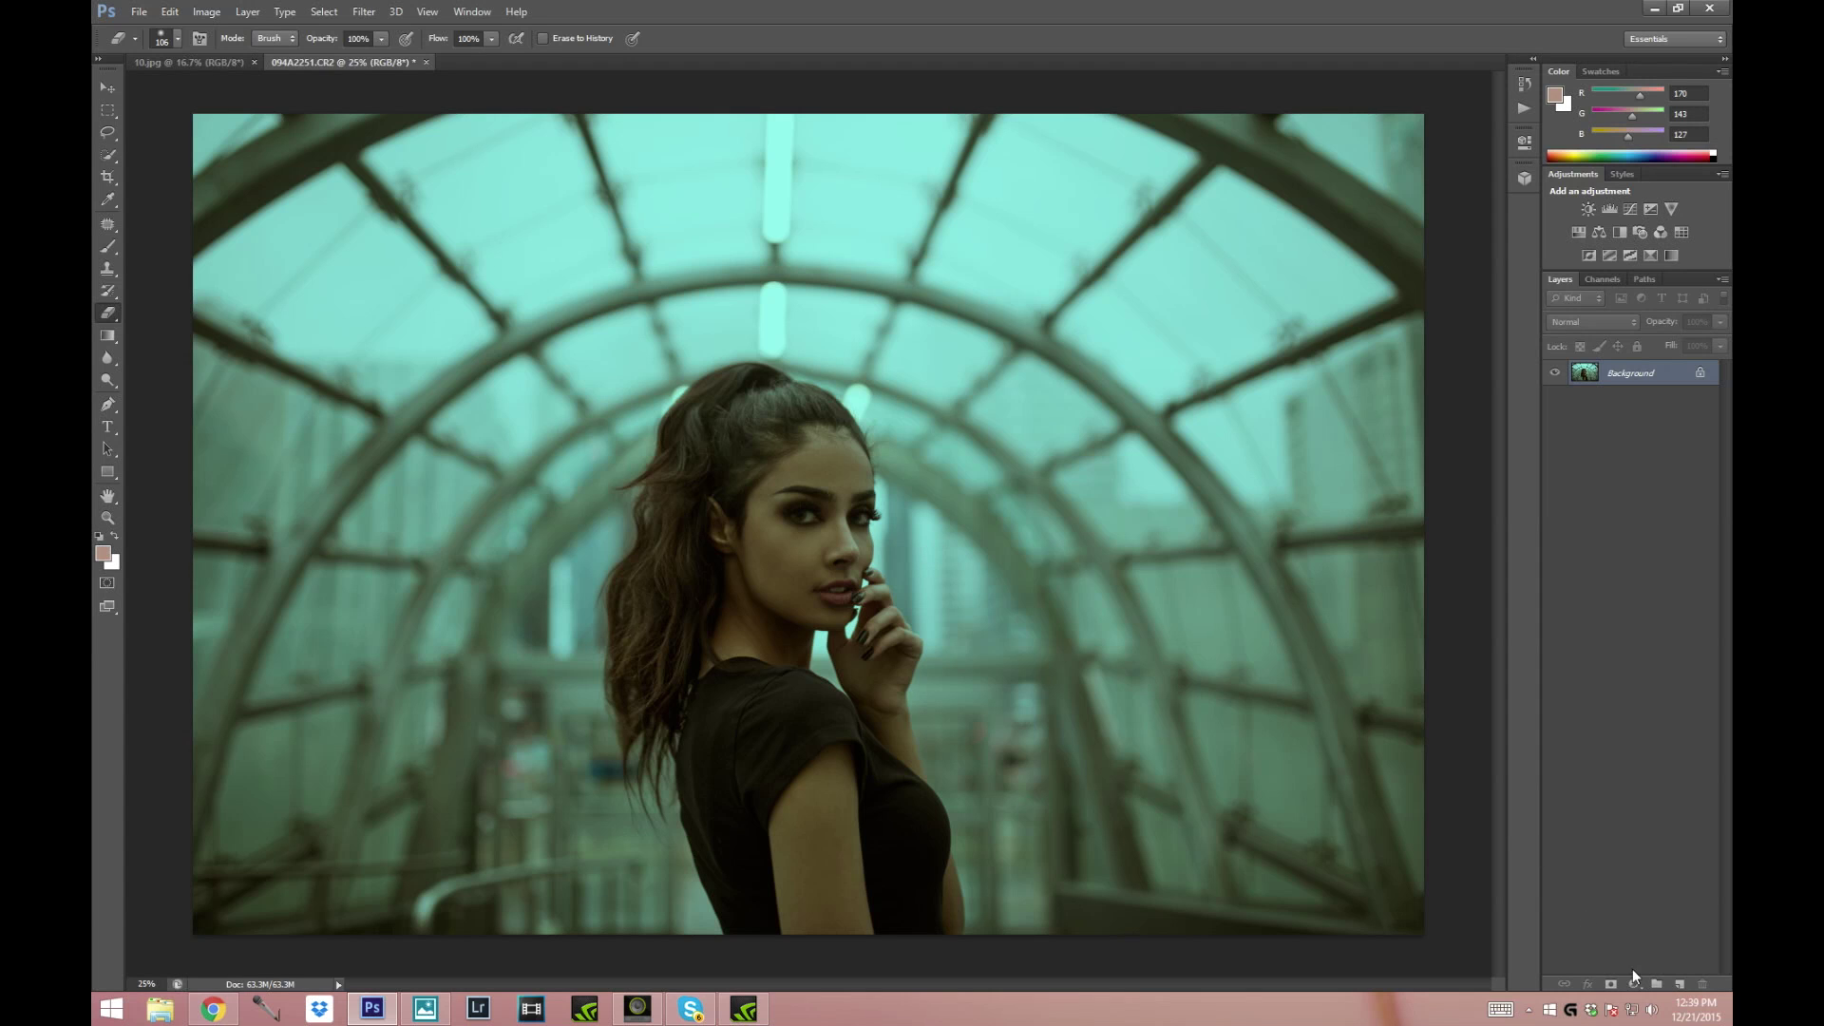
# - Add a Selective Color adjustment layer and, for Cyans, raise Cyan slightly and lower Yellow a little
pyautogui.click(1635, 986)
pyautogui.click(1626, 973)
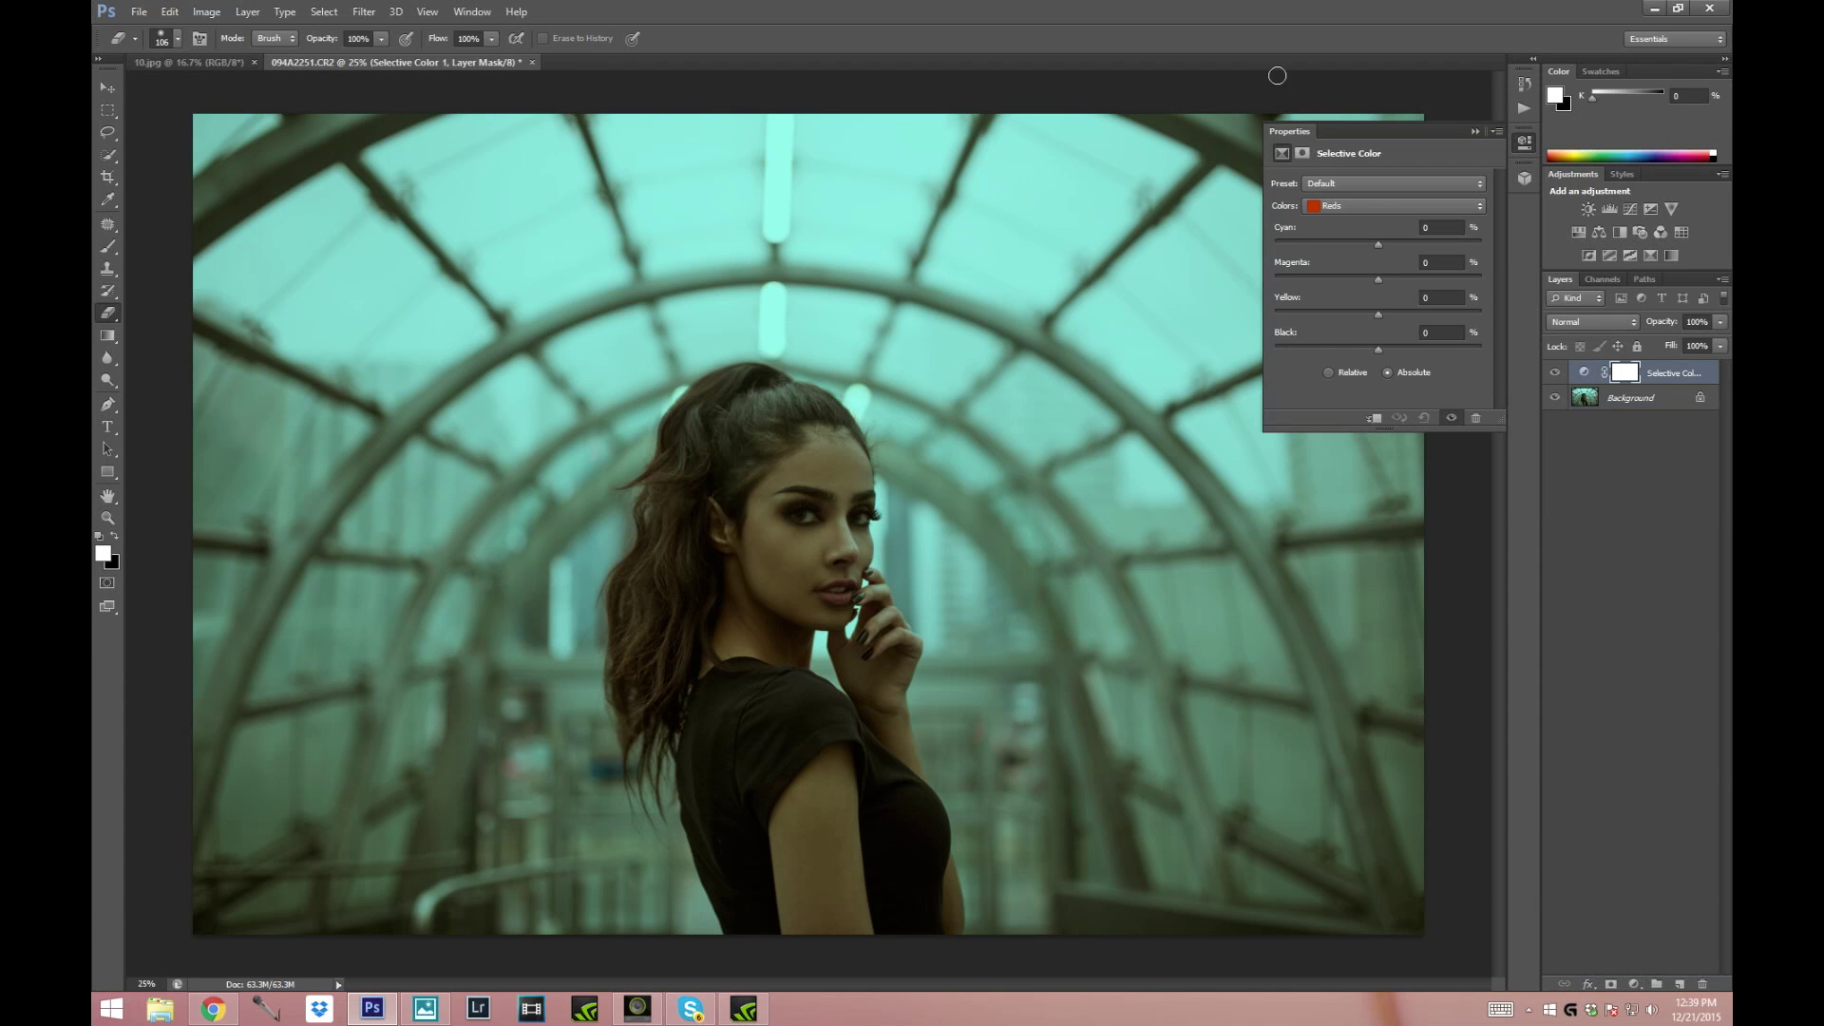
pyautogui.click(1370, 205)
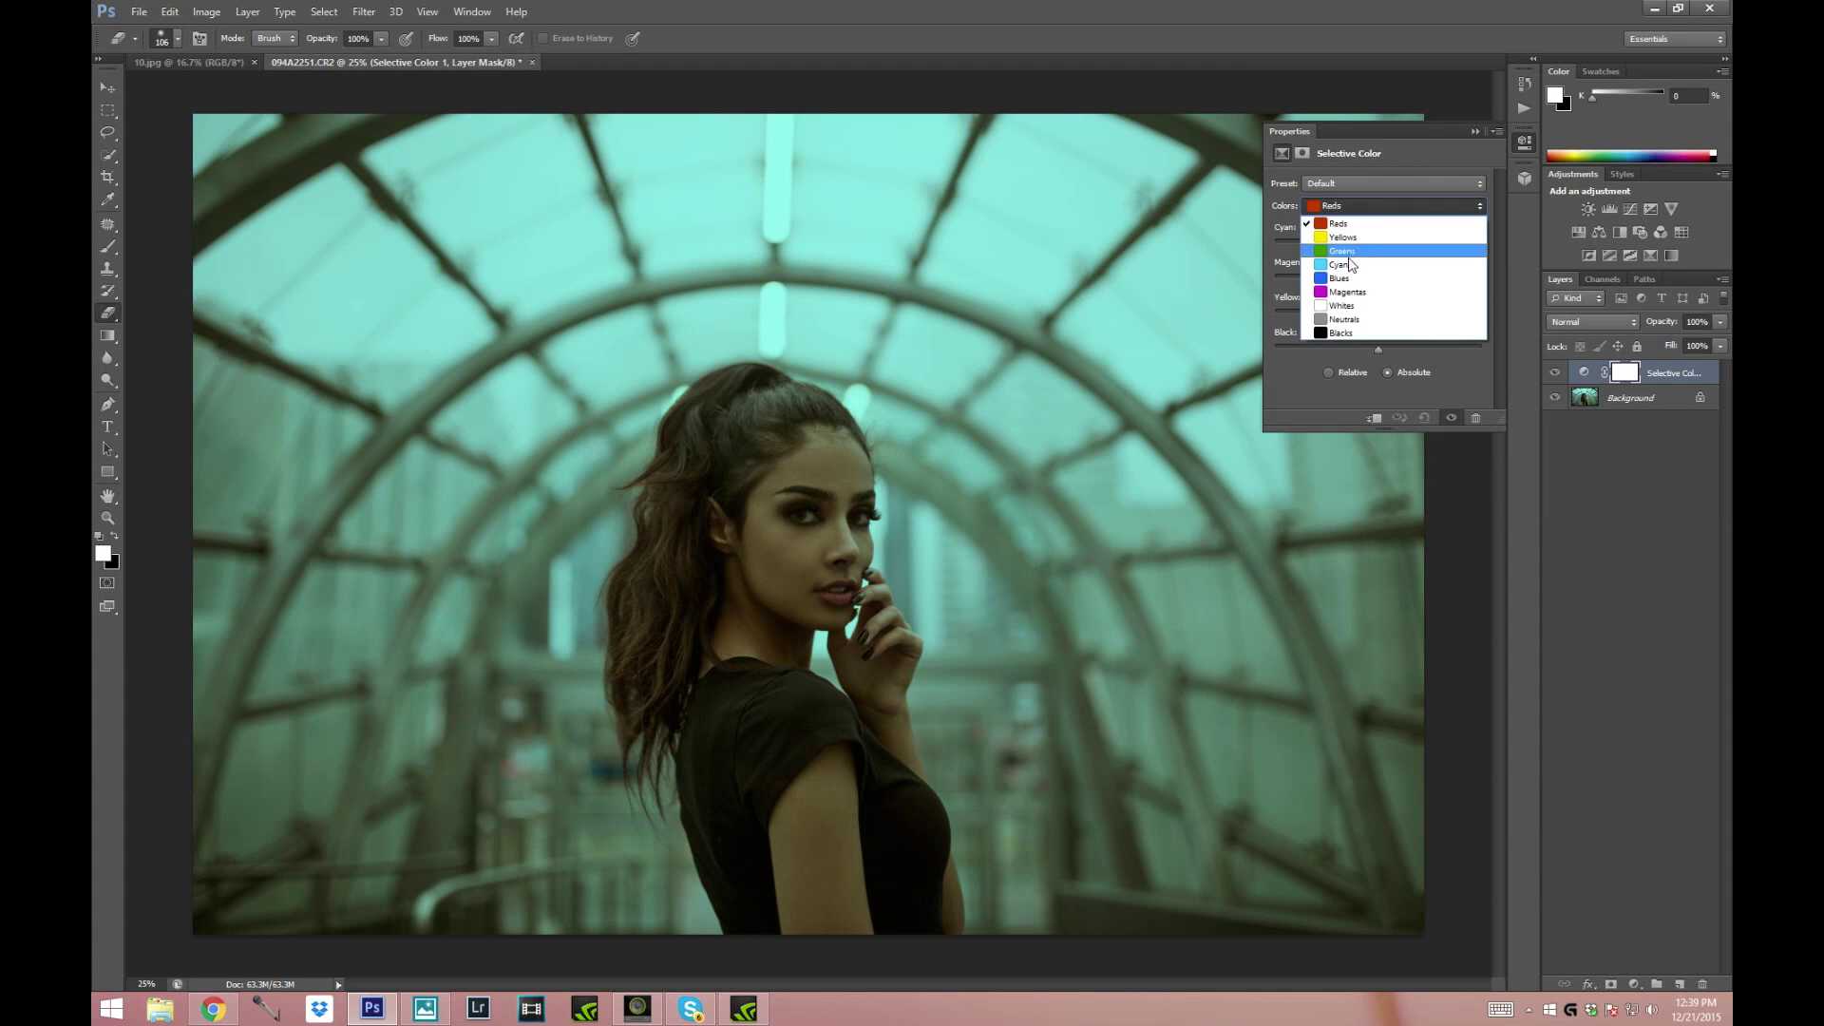
pyautogui.click(1350, 266)
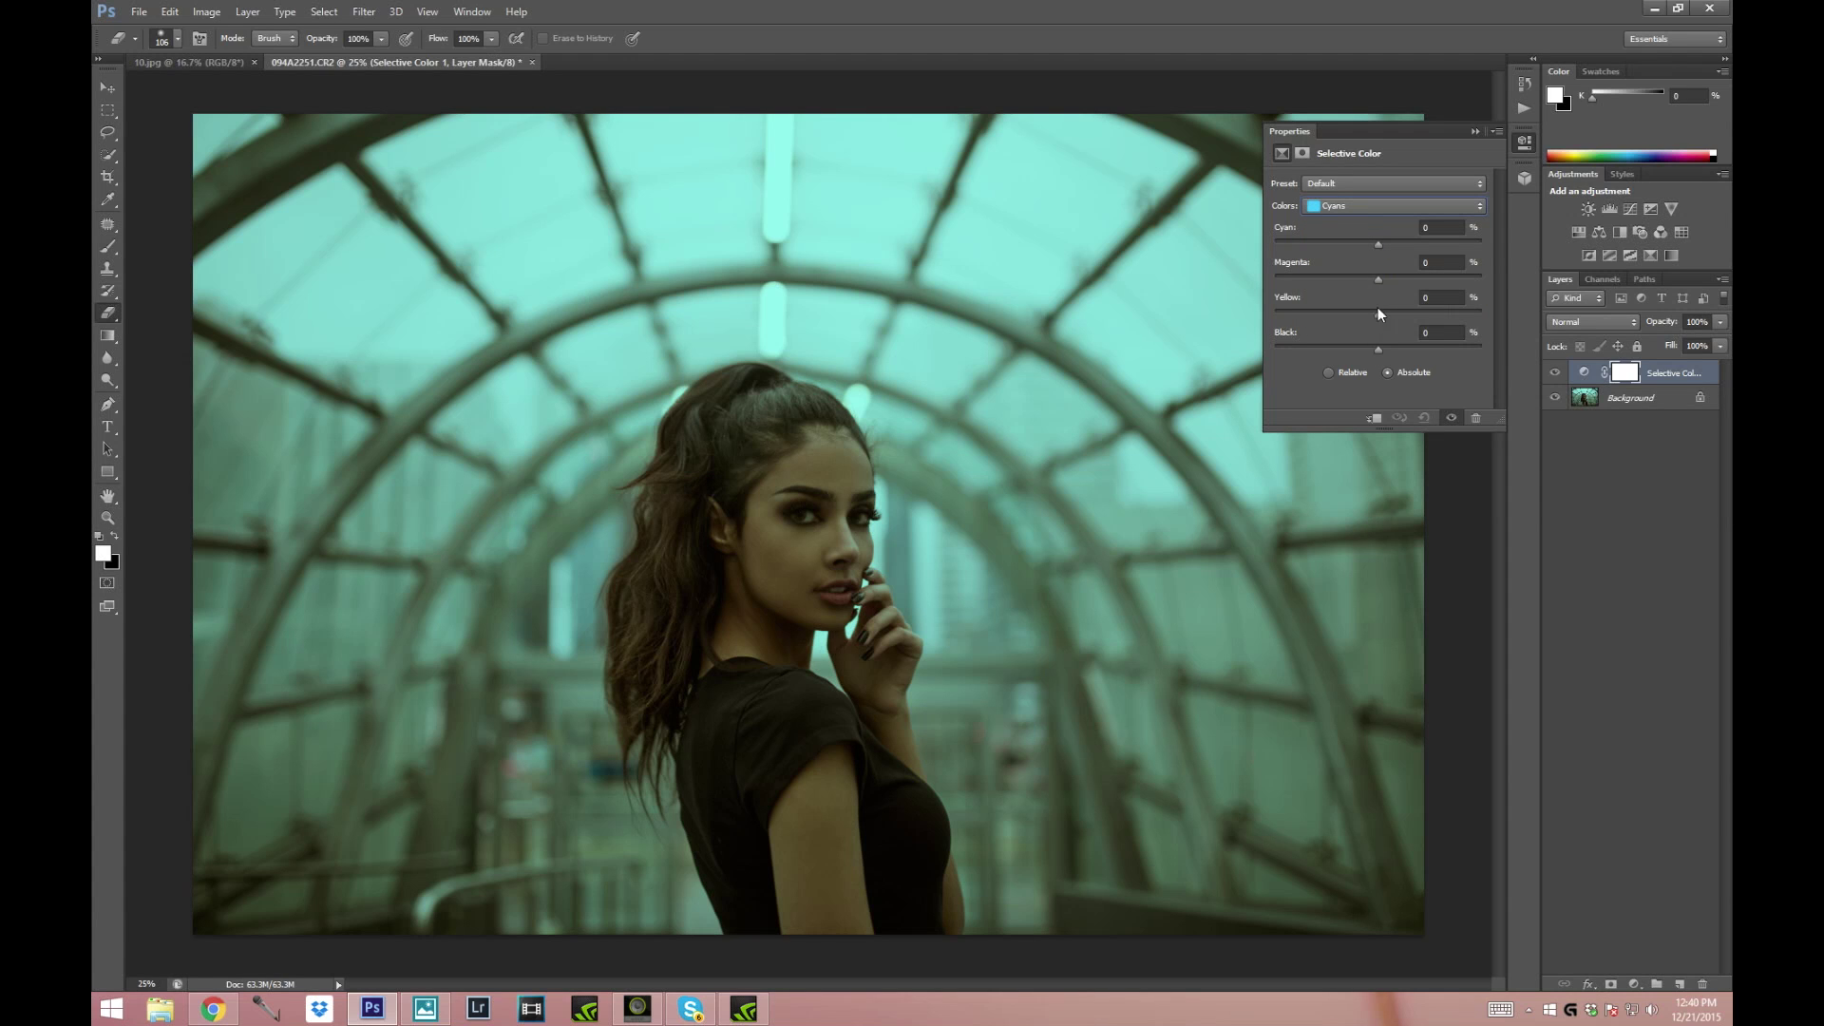
pyautogui.moveTo(1377, 245); pyautogui.dragTo(1392, 246)
pyautogui.moveTo(1375, 315); pyautogui.dragTo(1371, 314)
pyautogui.click(1476, 131)
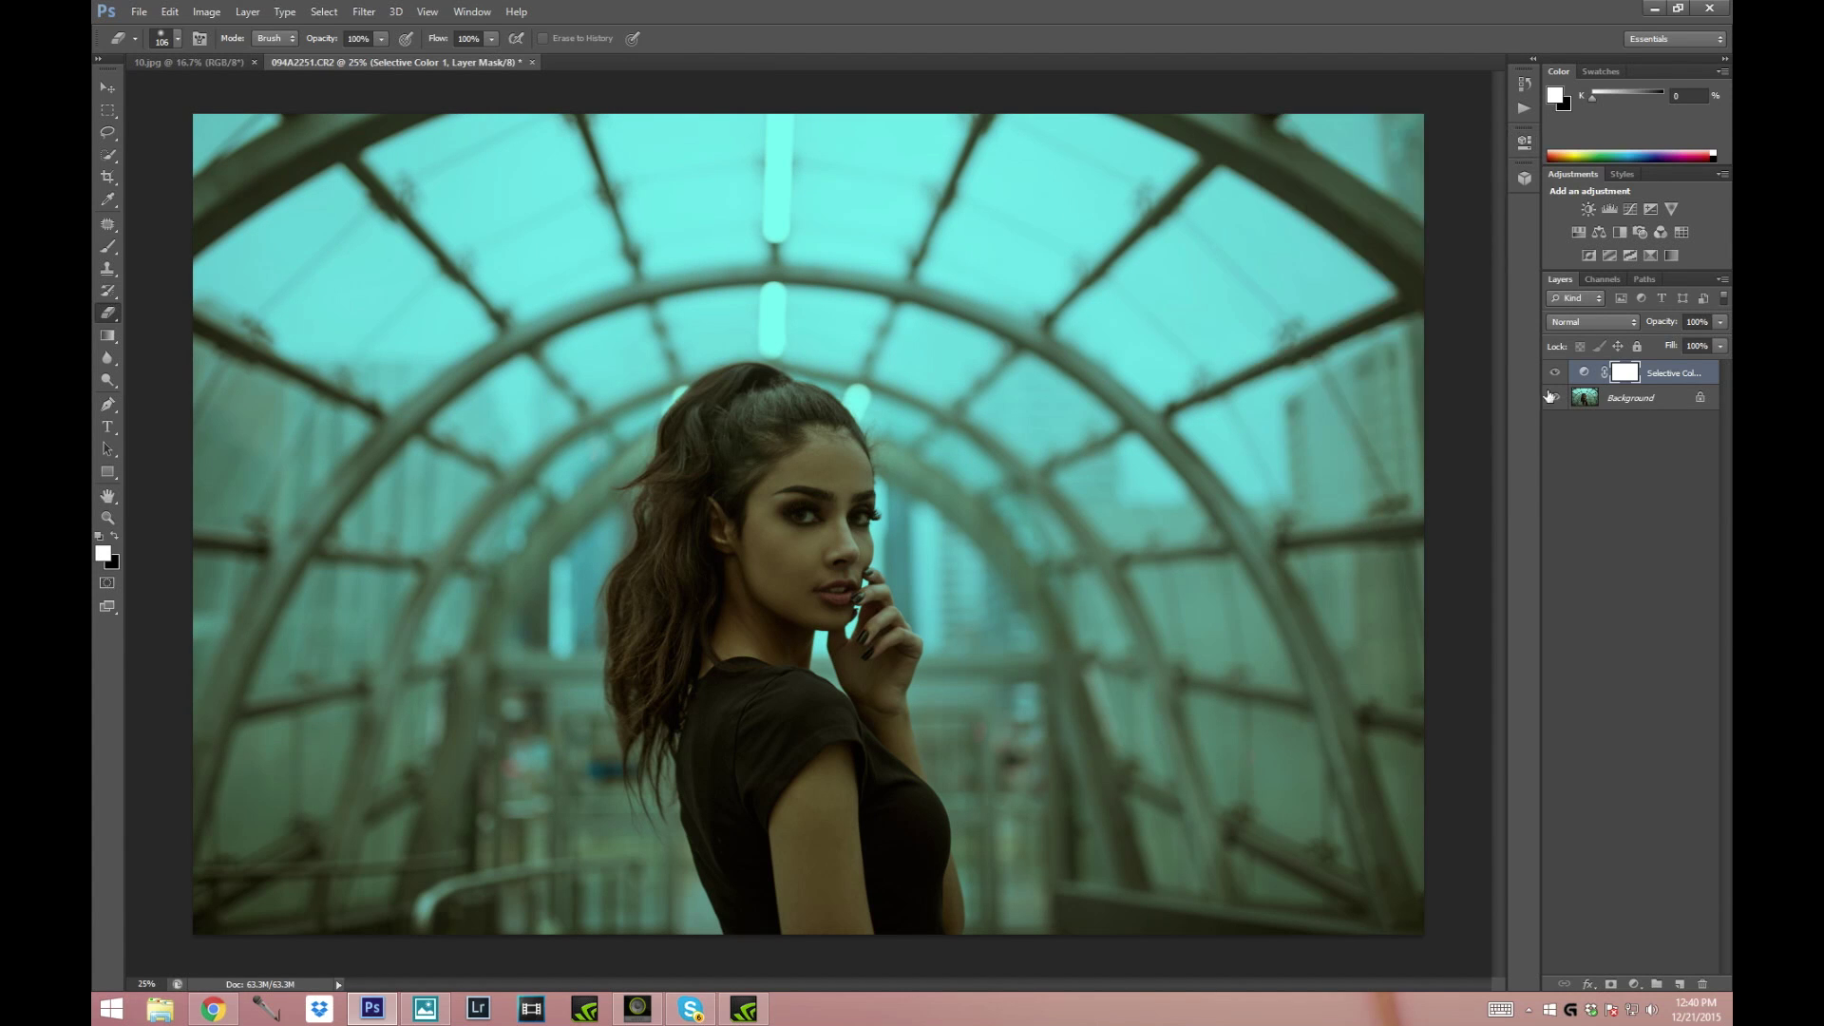
# - Add a Curves adjustment layer and lift the RGB curve's black point slightly to fade the shadows
pyautogui.click(1630, 982)
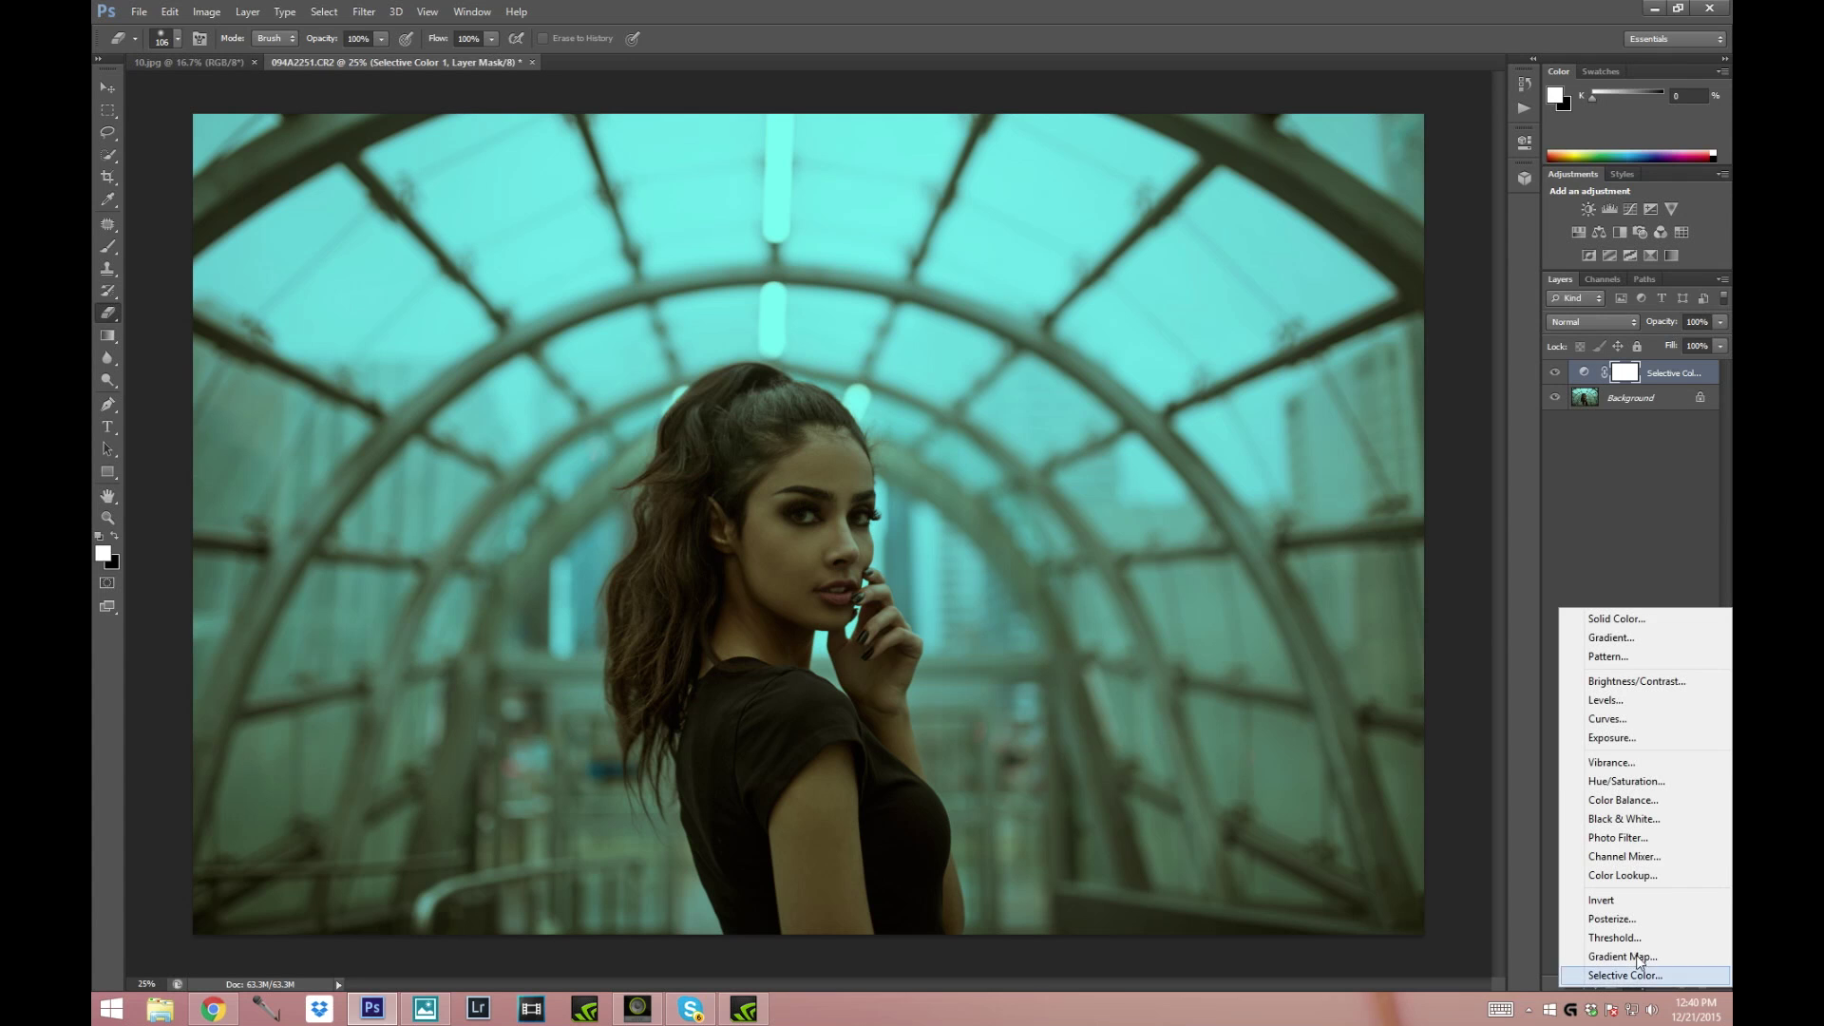
pyautogui.click(1614, 719)
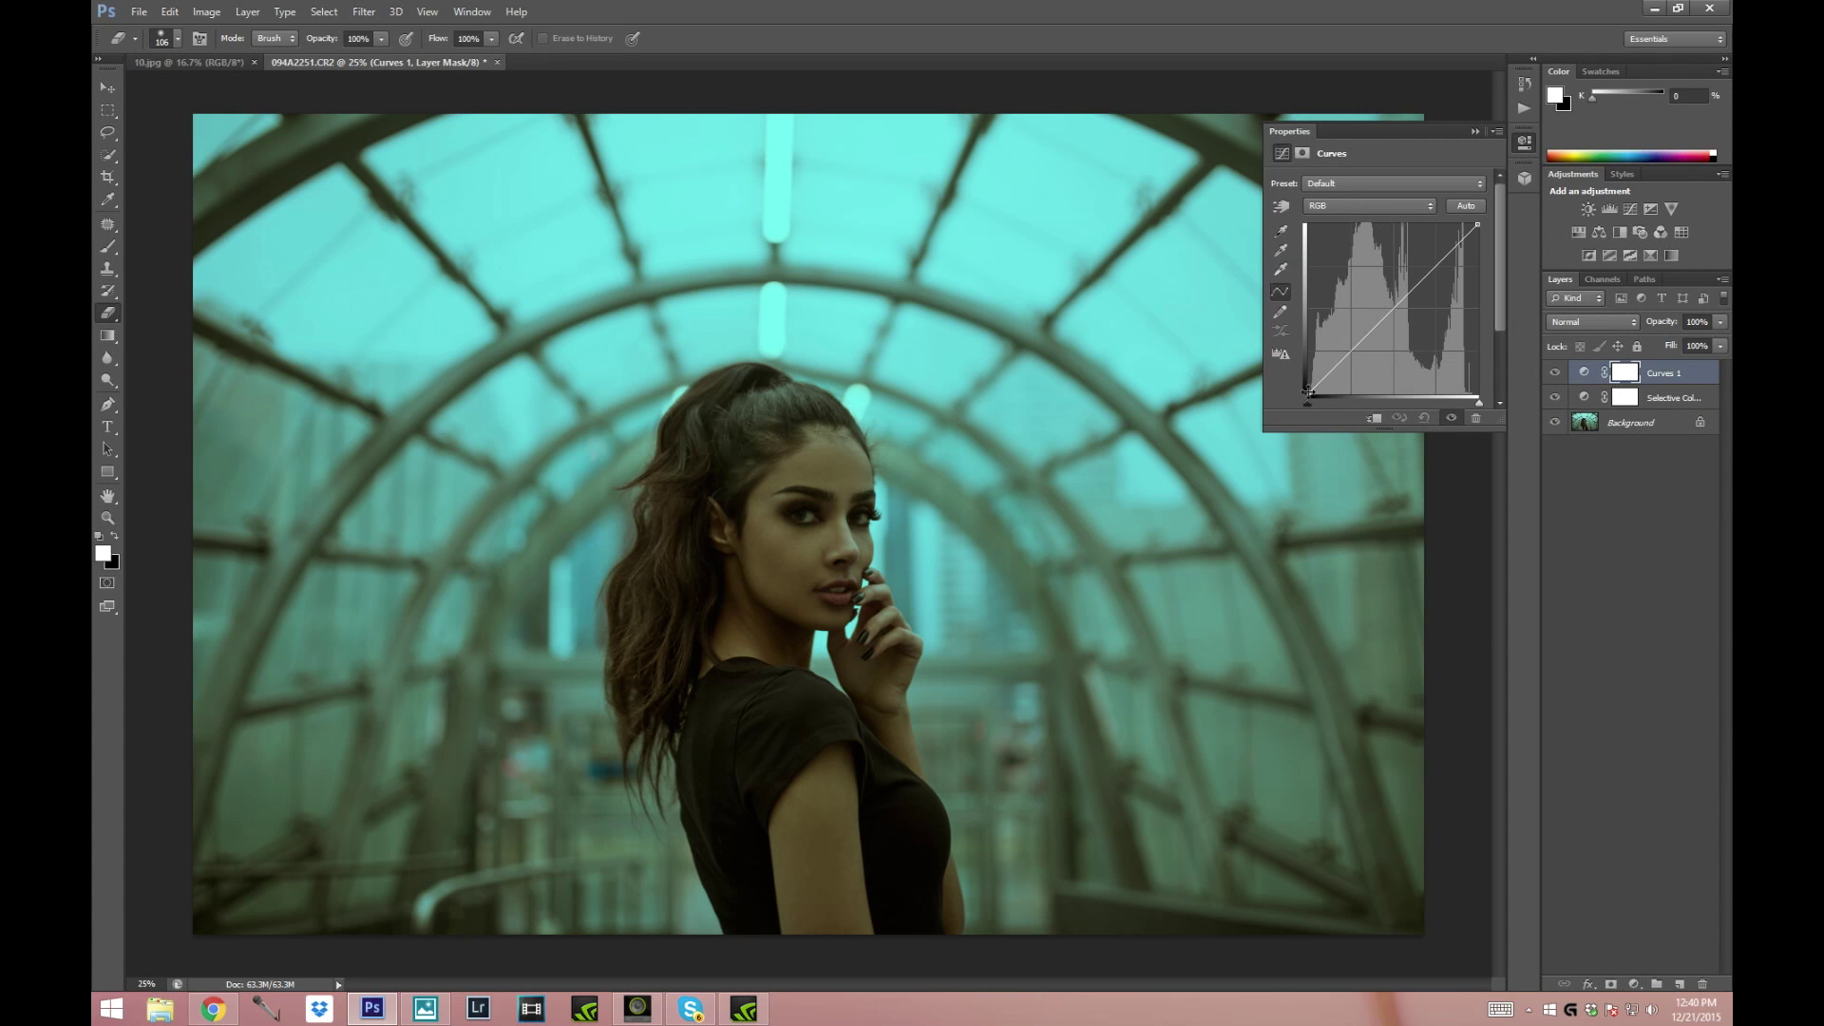
pyautogui.moveTo(1308, 390); pyautogui.dragTo(1307, 388)
pyautogui.click(1475, 136)
# - Add a second Curves adjustment layer, anchor the RGB curve at the quarter tones and raise its midtones slightly
pyautogui.click(1630, 982)
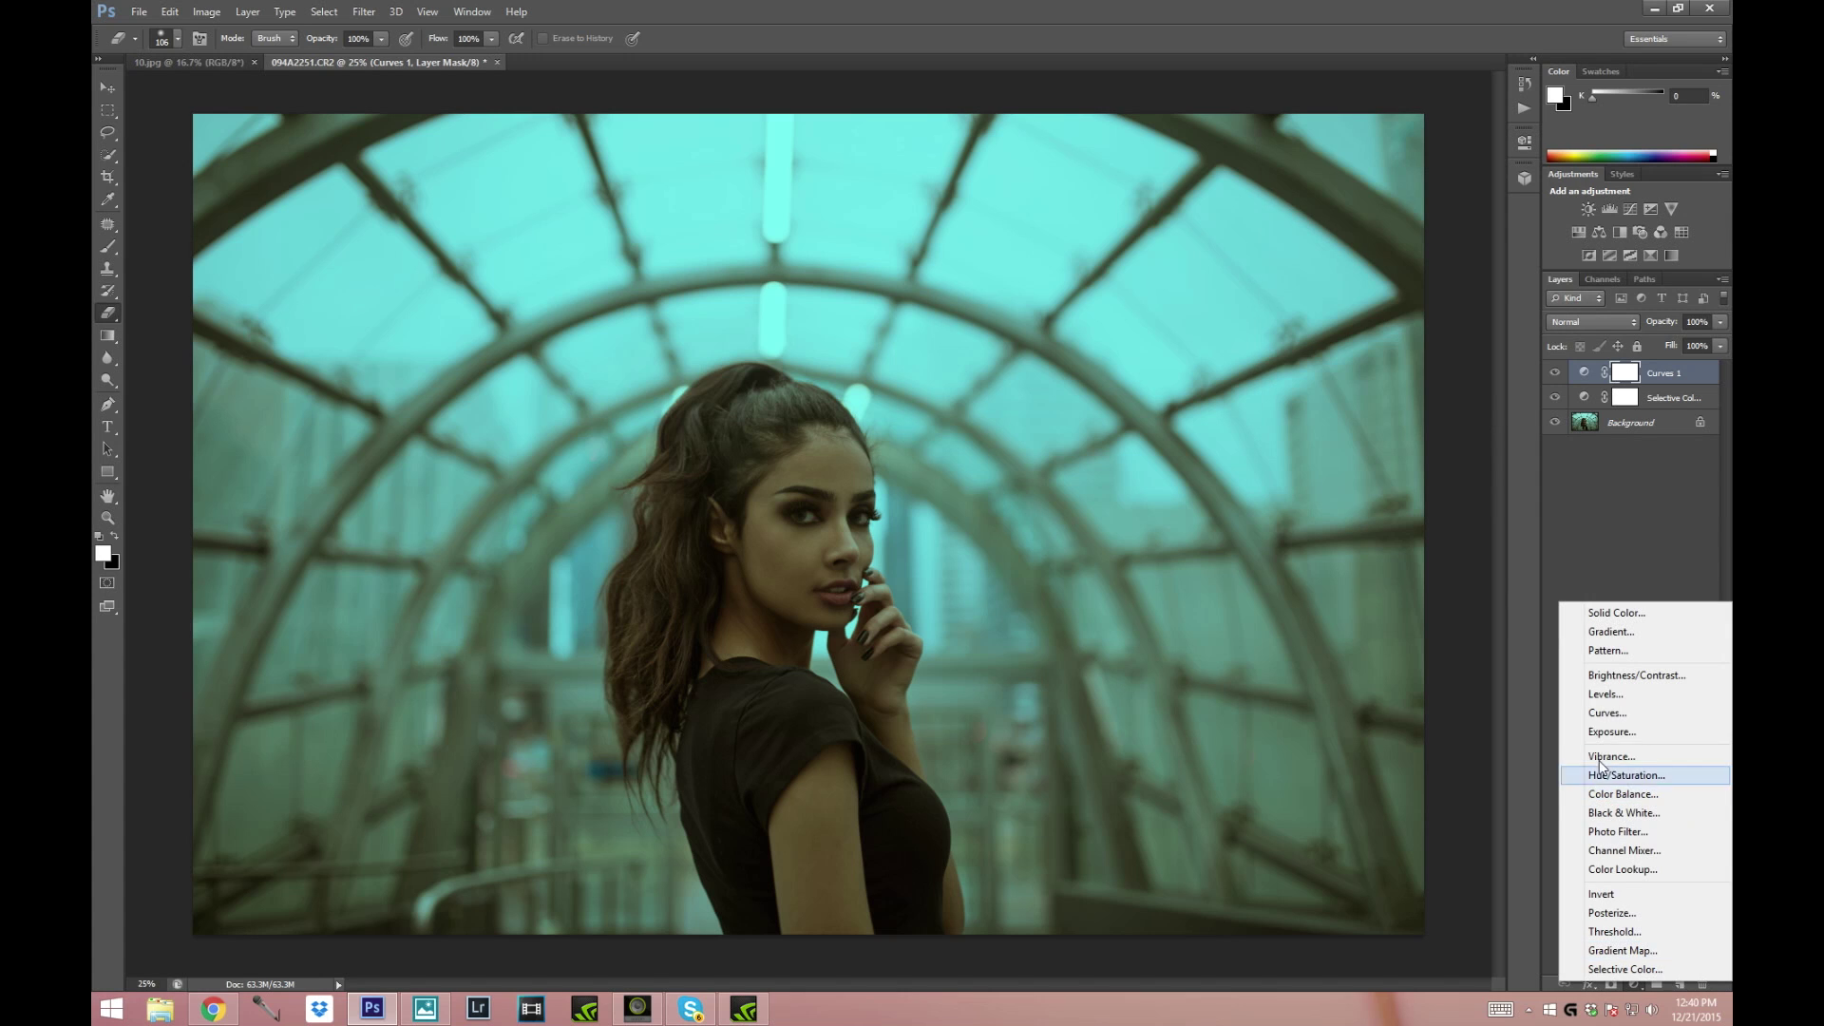
pyautogui.click(1605, 713)
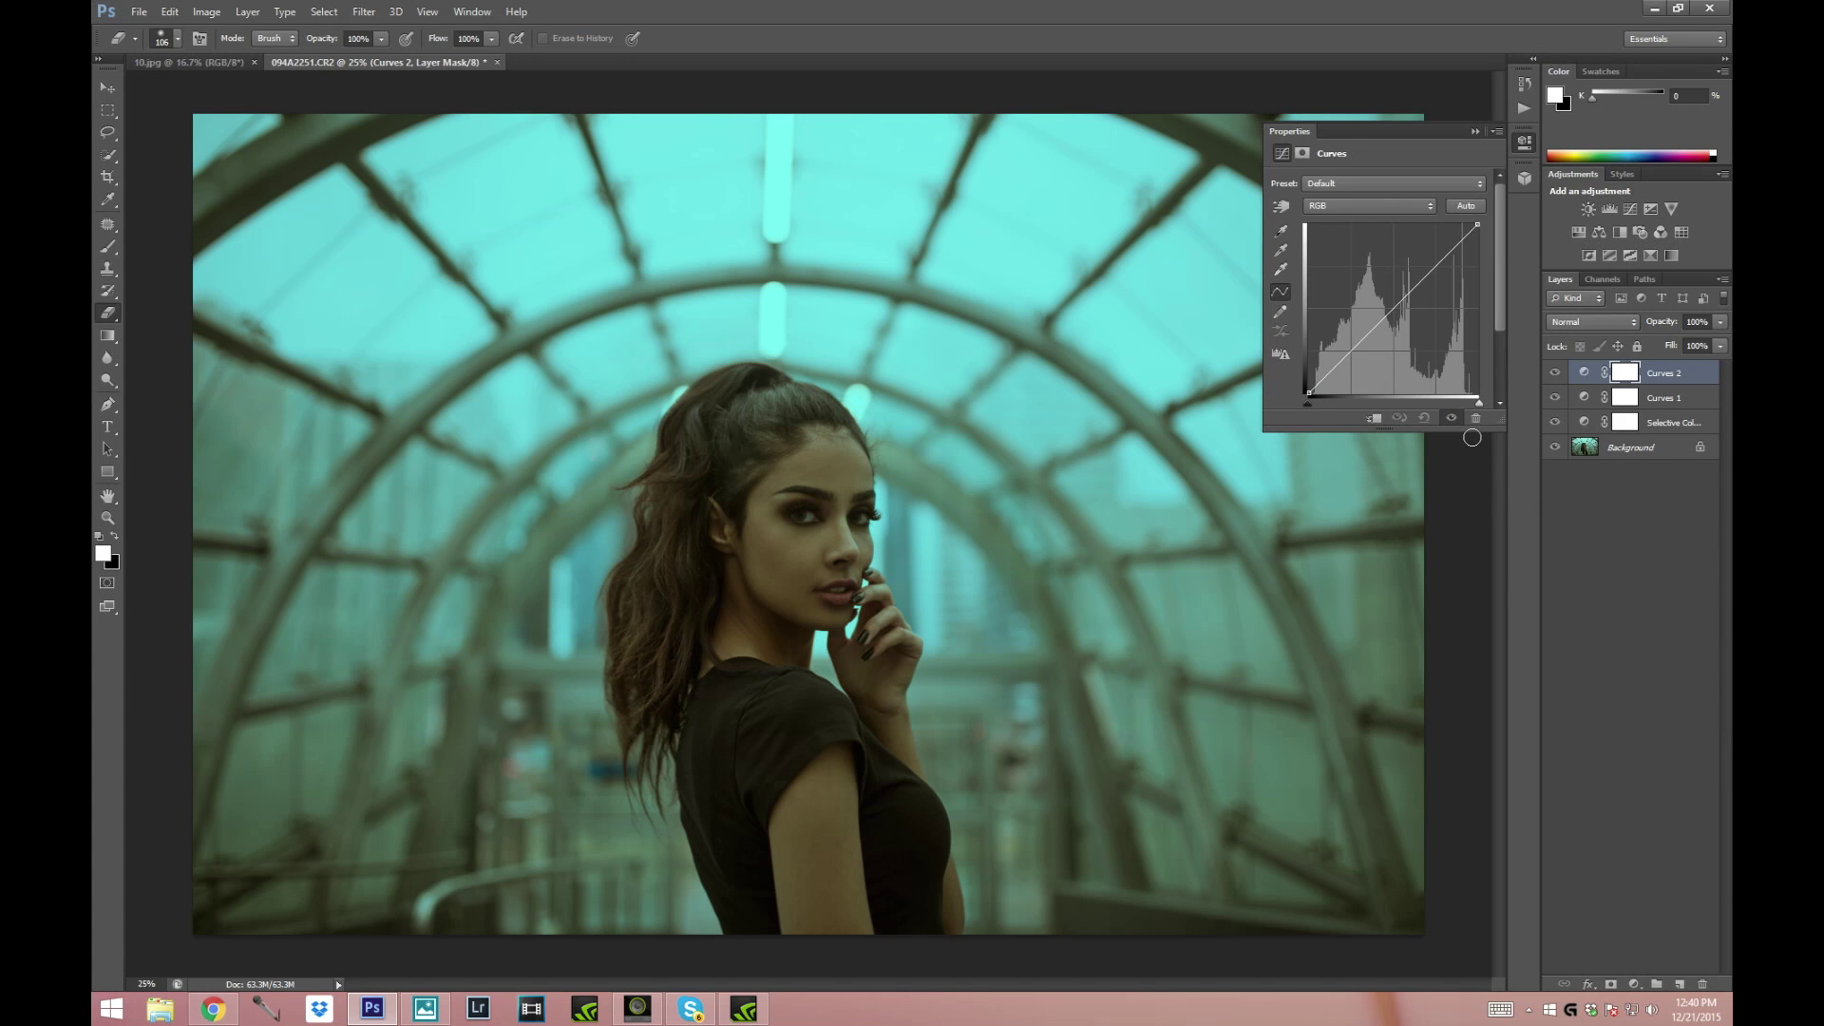
pyautogui.click(1351, 351)
pyautogui.moveTo(1389, 312); pyautogui.dragTo(1390, 307)
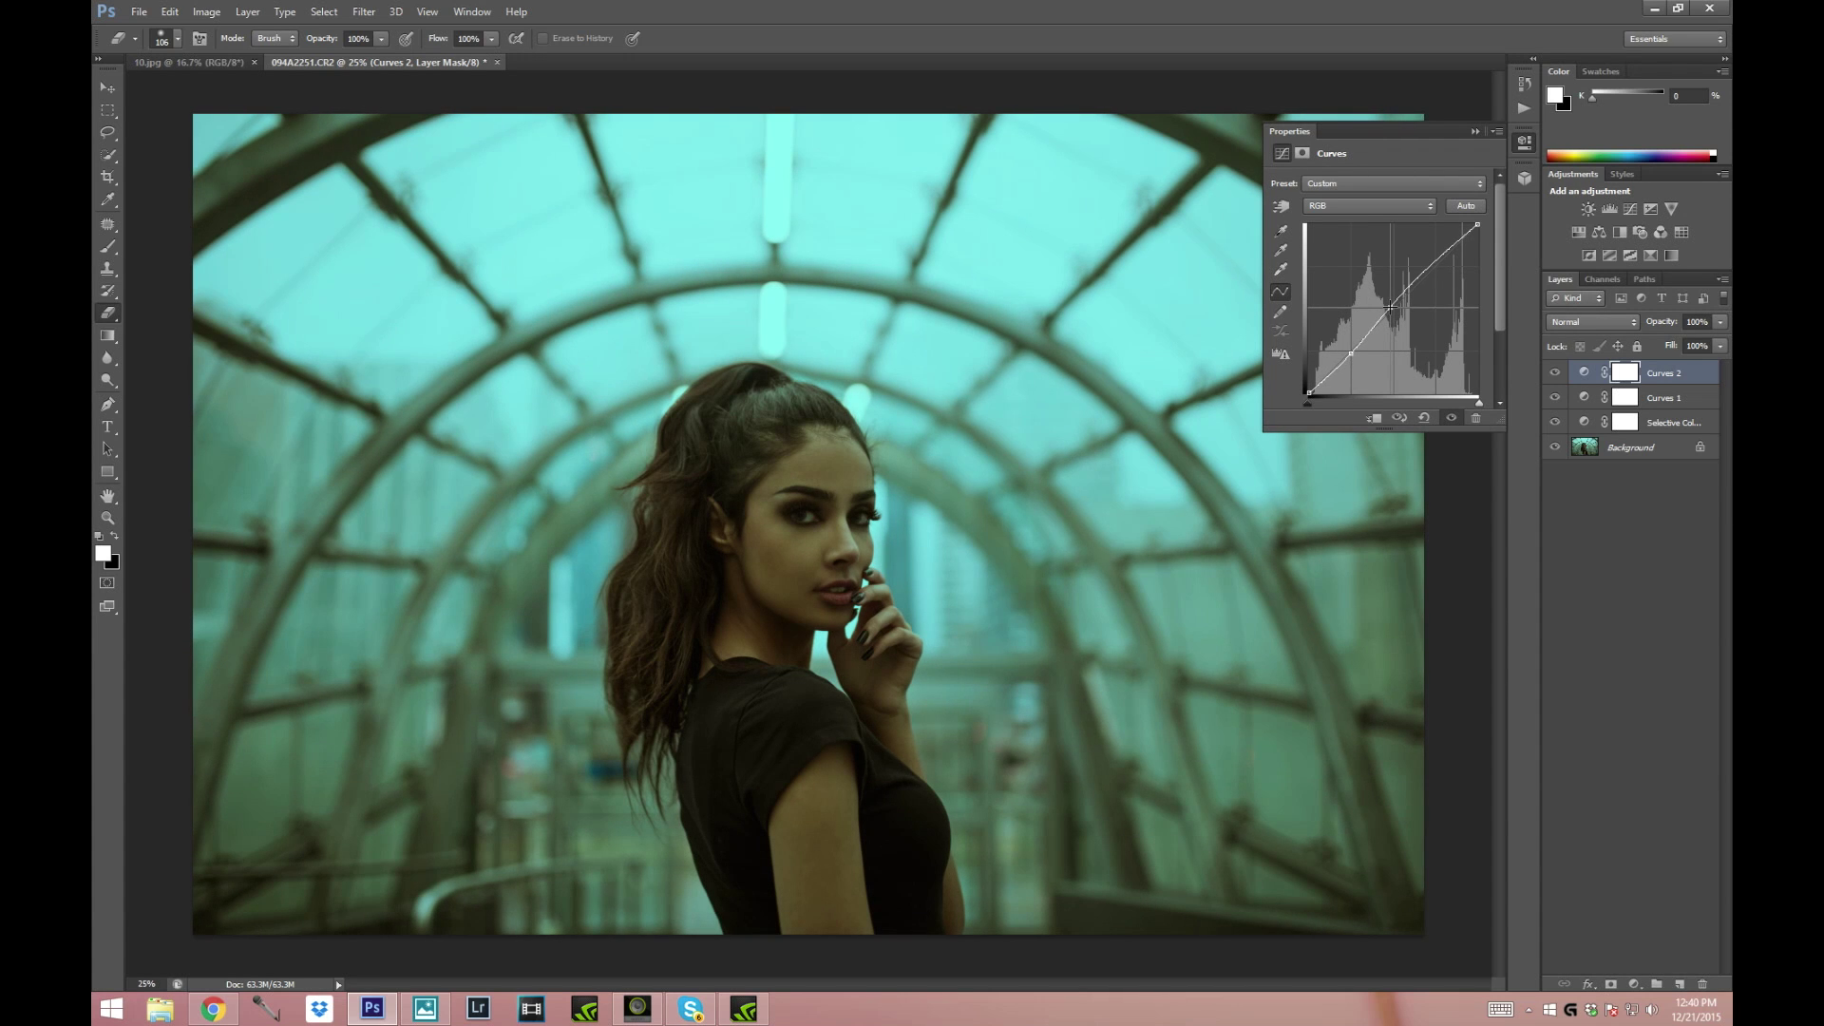
# - Compare the image with and without the second Curves layer and lower that layer's opacity to 53%
pyautogui.click(1475, 131)
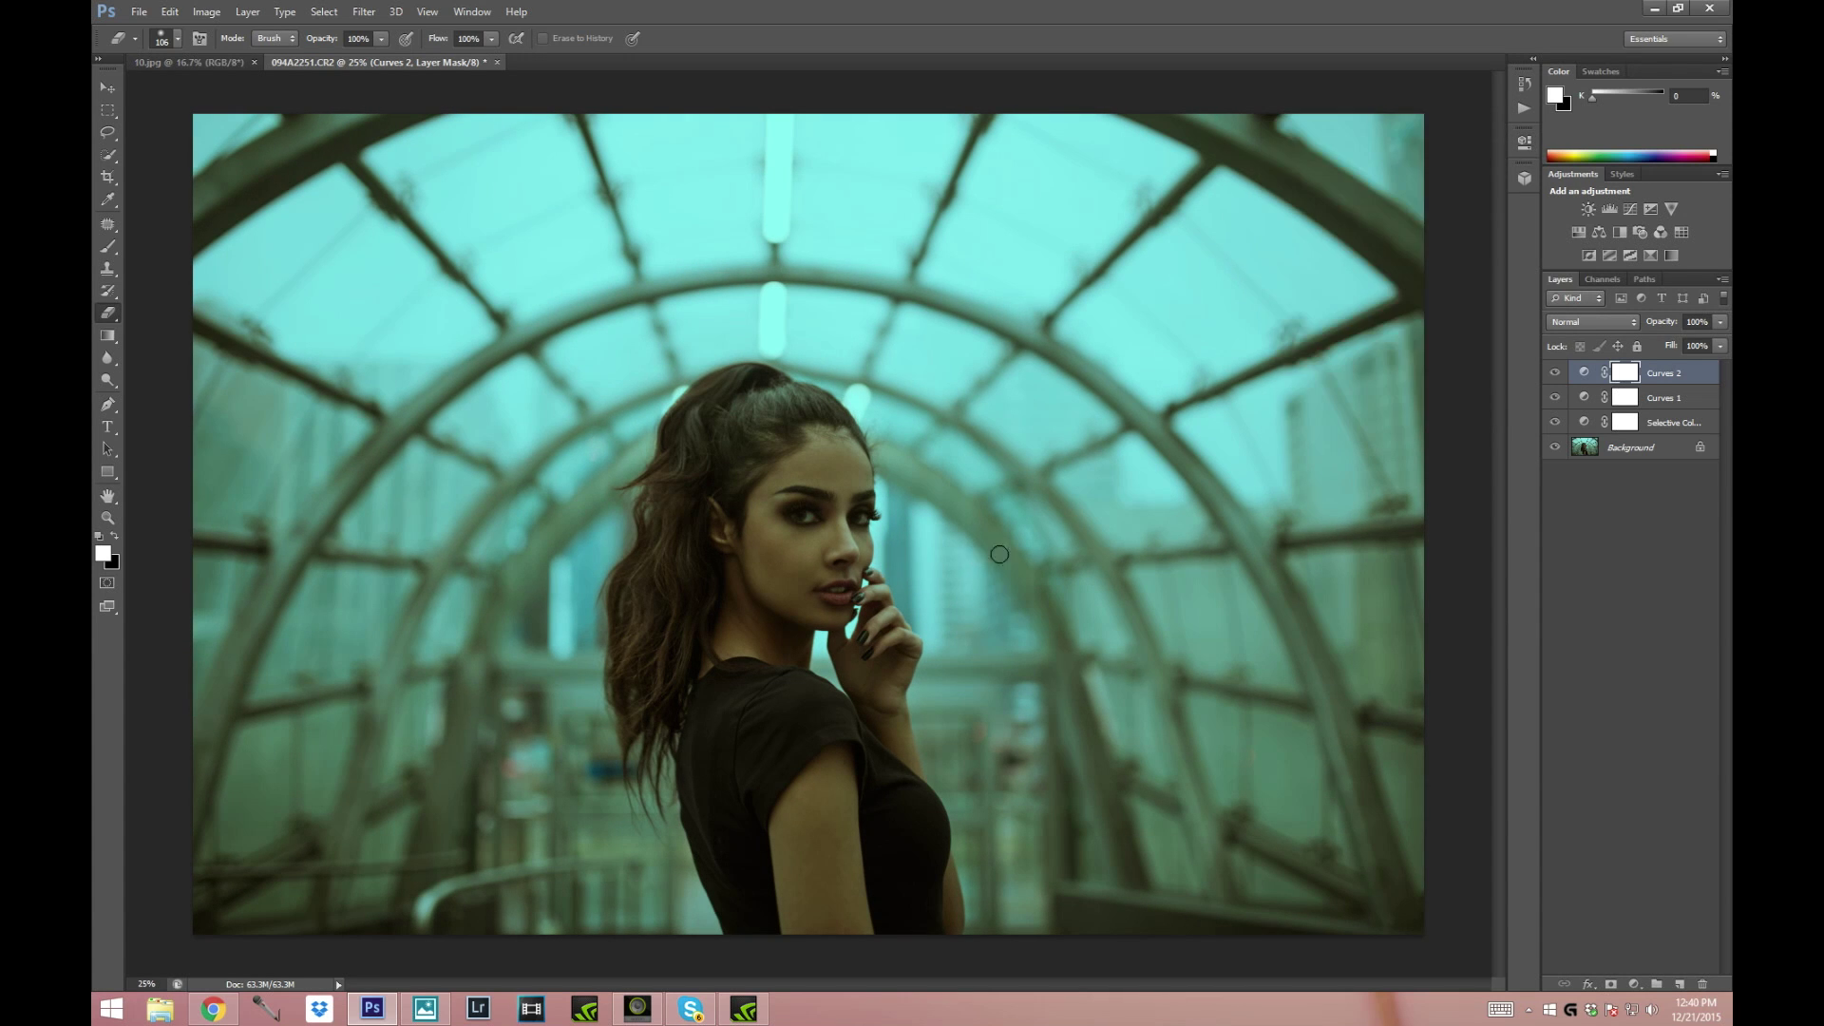
pyautogui.click(1556, 371)
pyautogui.click(1556, 372)
pyautogui.click(1720, 321)
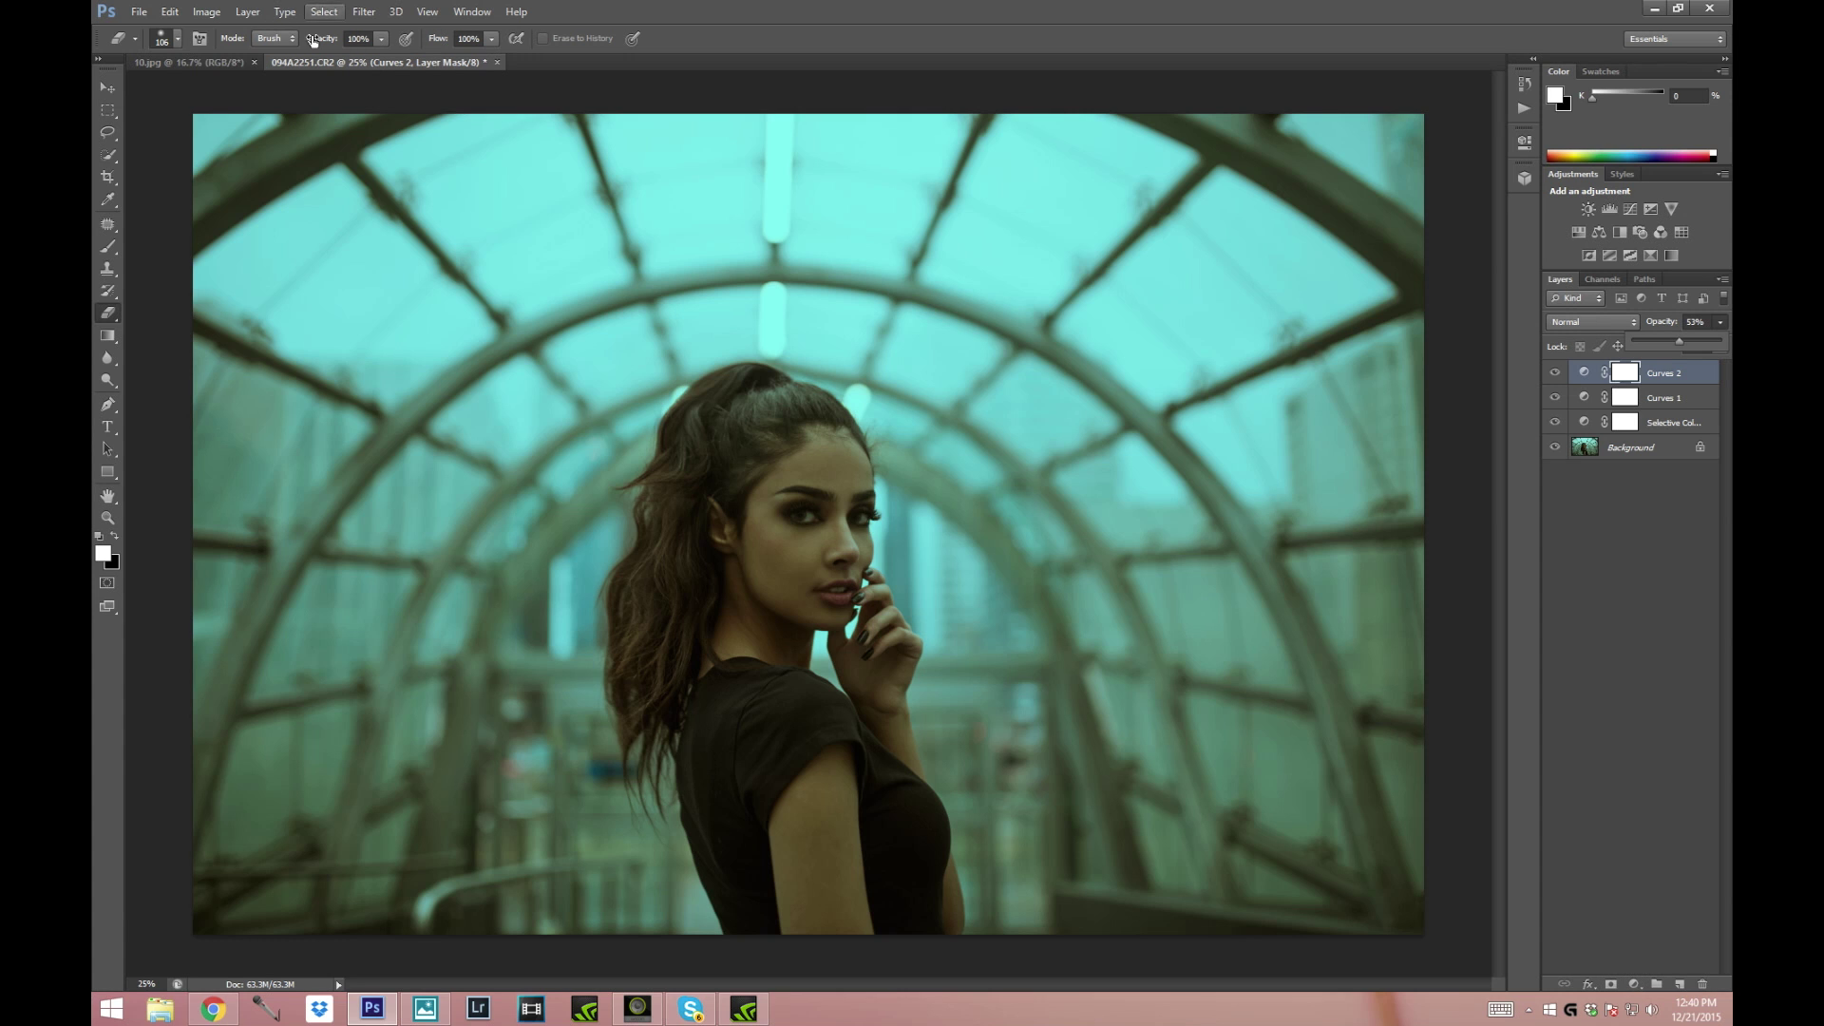
pyautogui.click(206, 12)
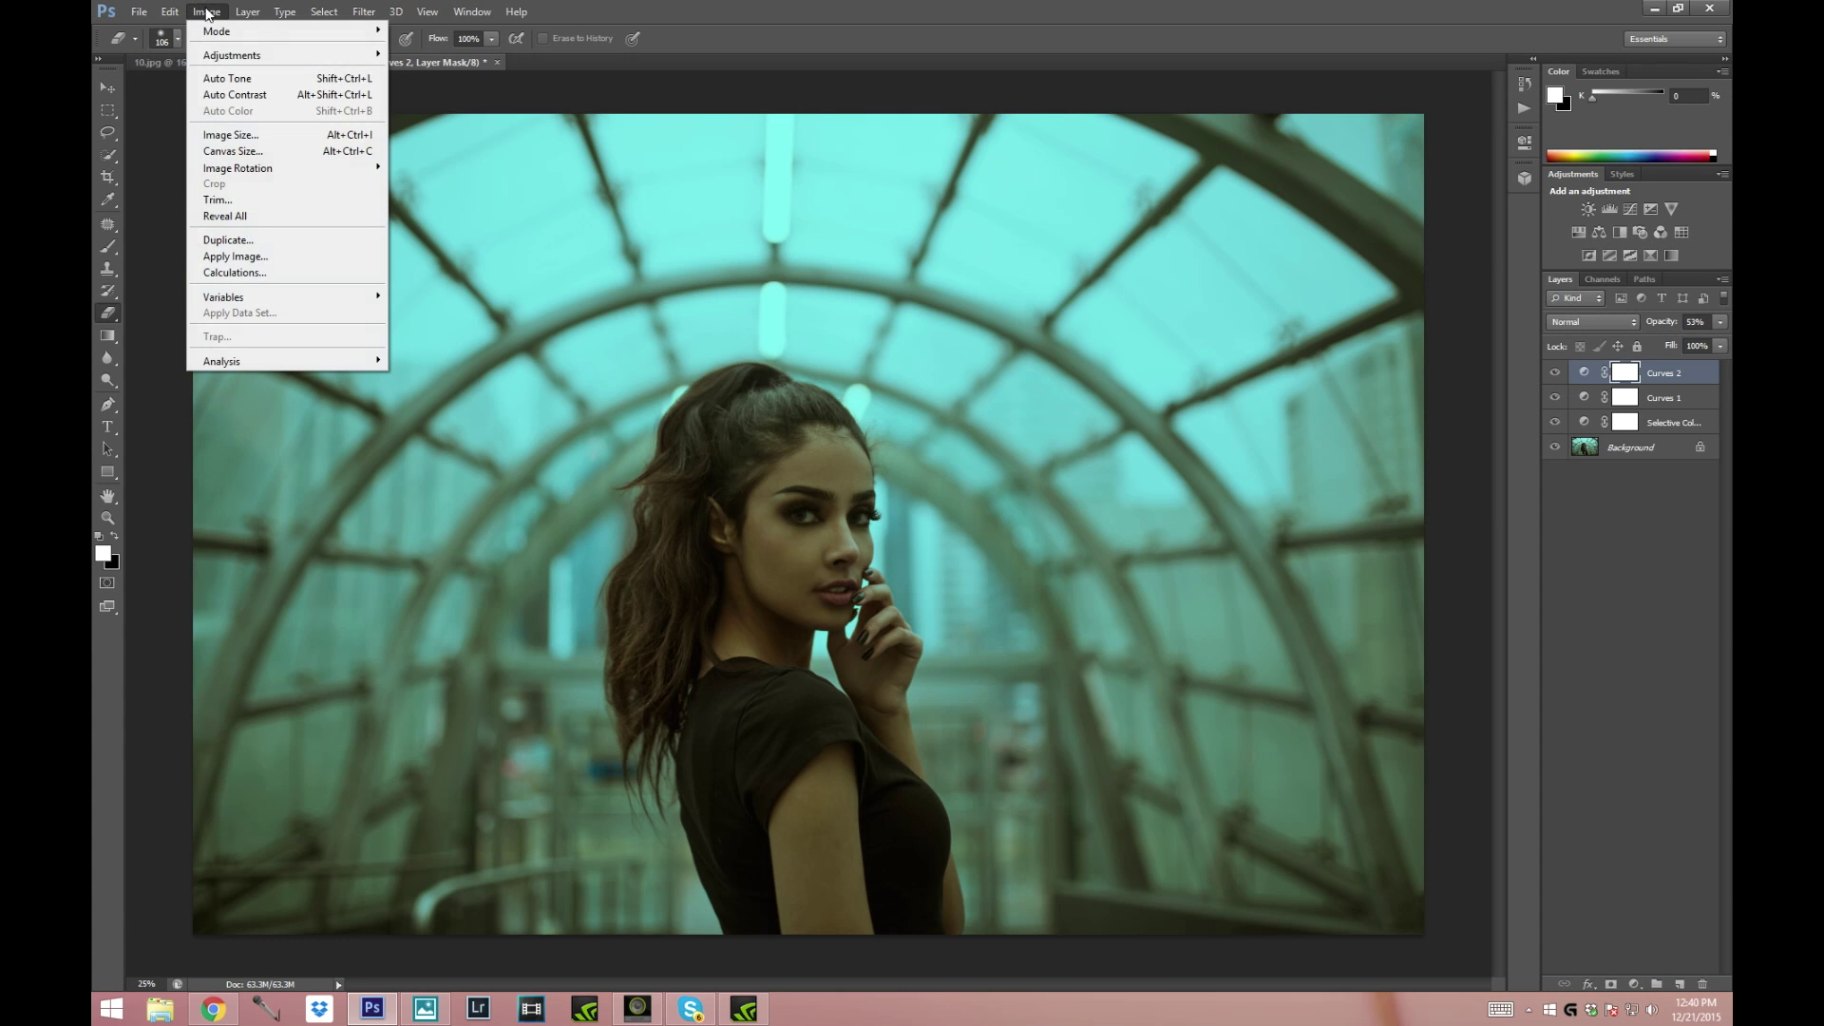
pyautogui.moveTo(247, 56)
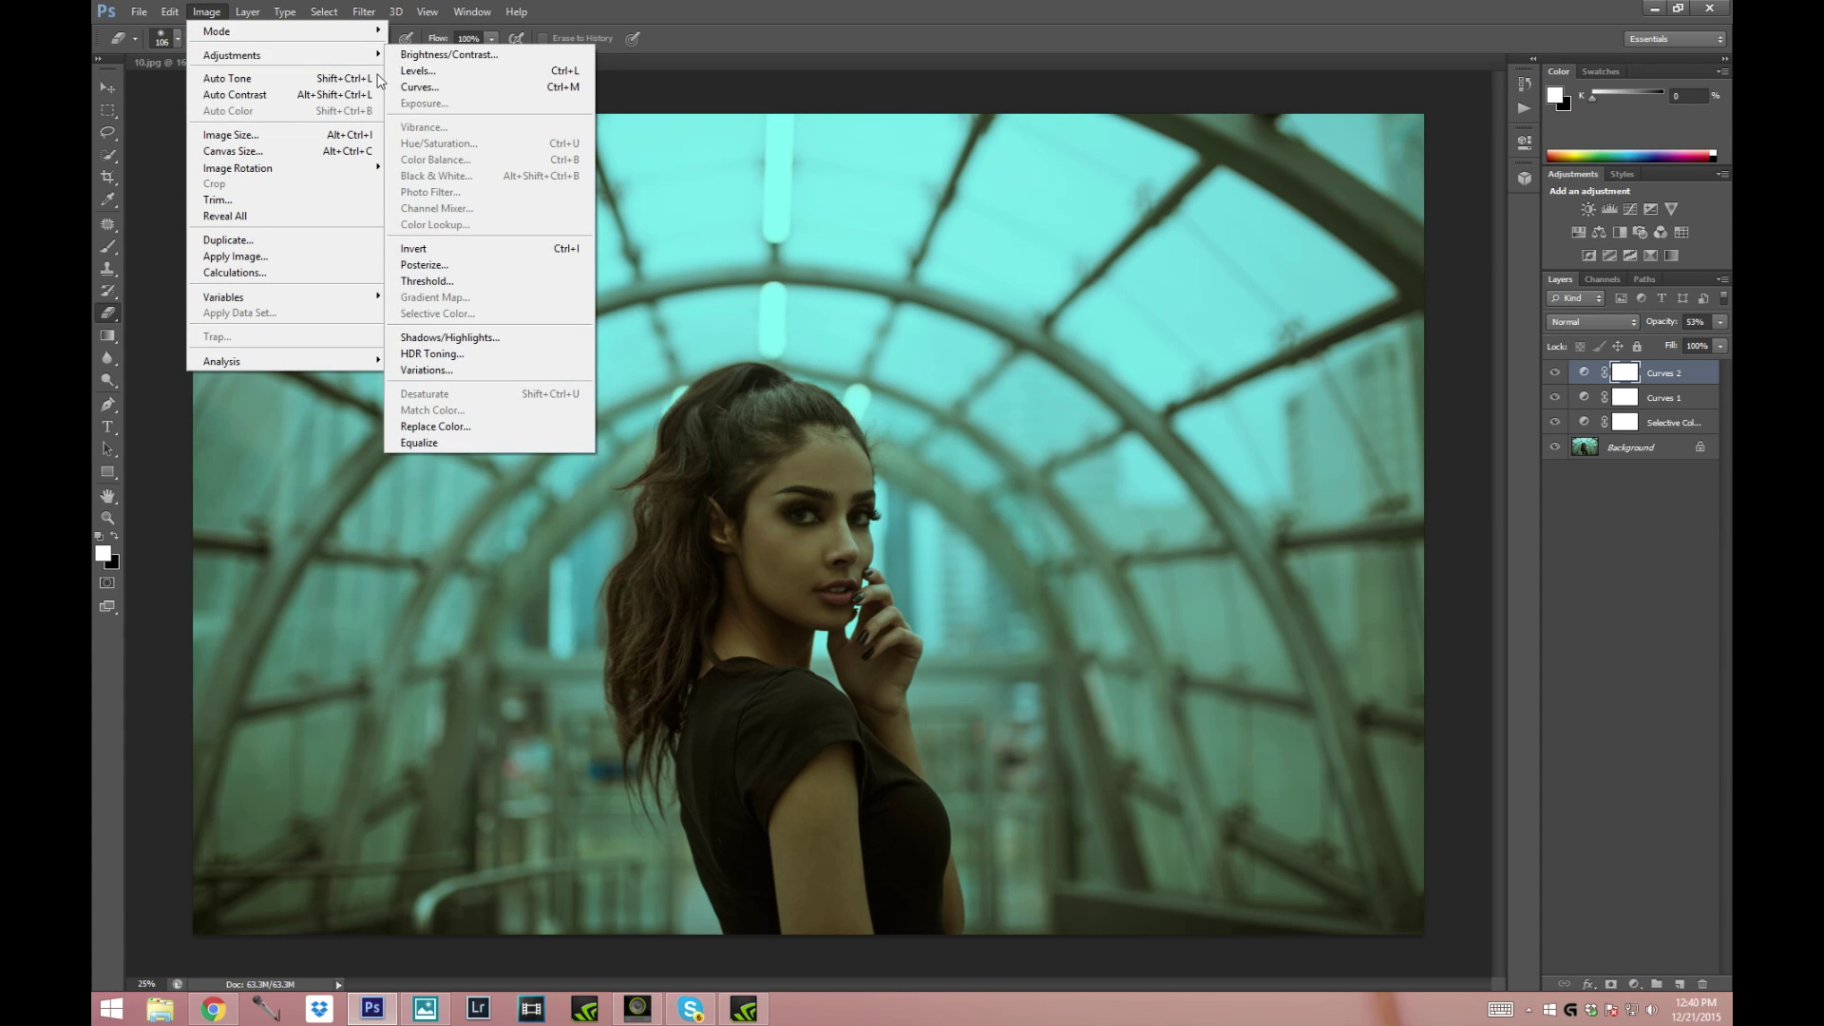
pyautogui.click(1631, 482)
# - Apply a Vibrance adjustment of +23 directly to the Background layer
pyautogui.click(1630, 454)
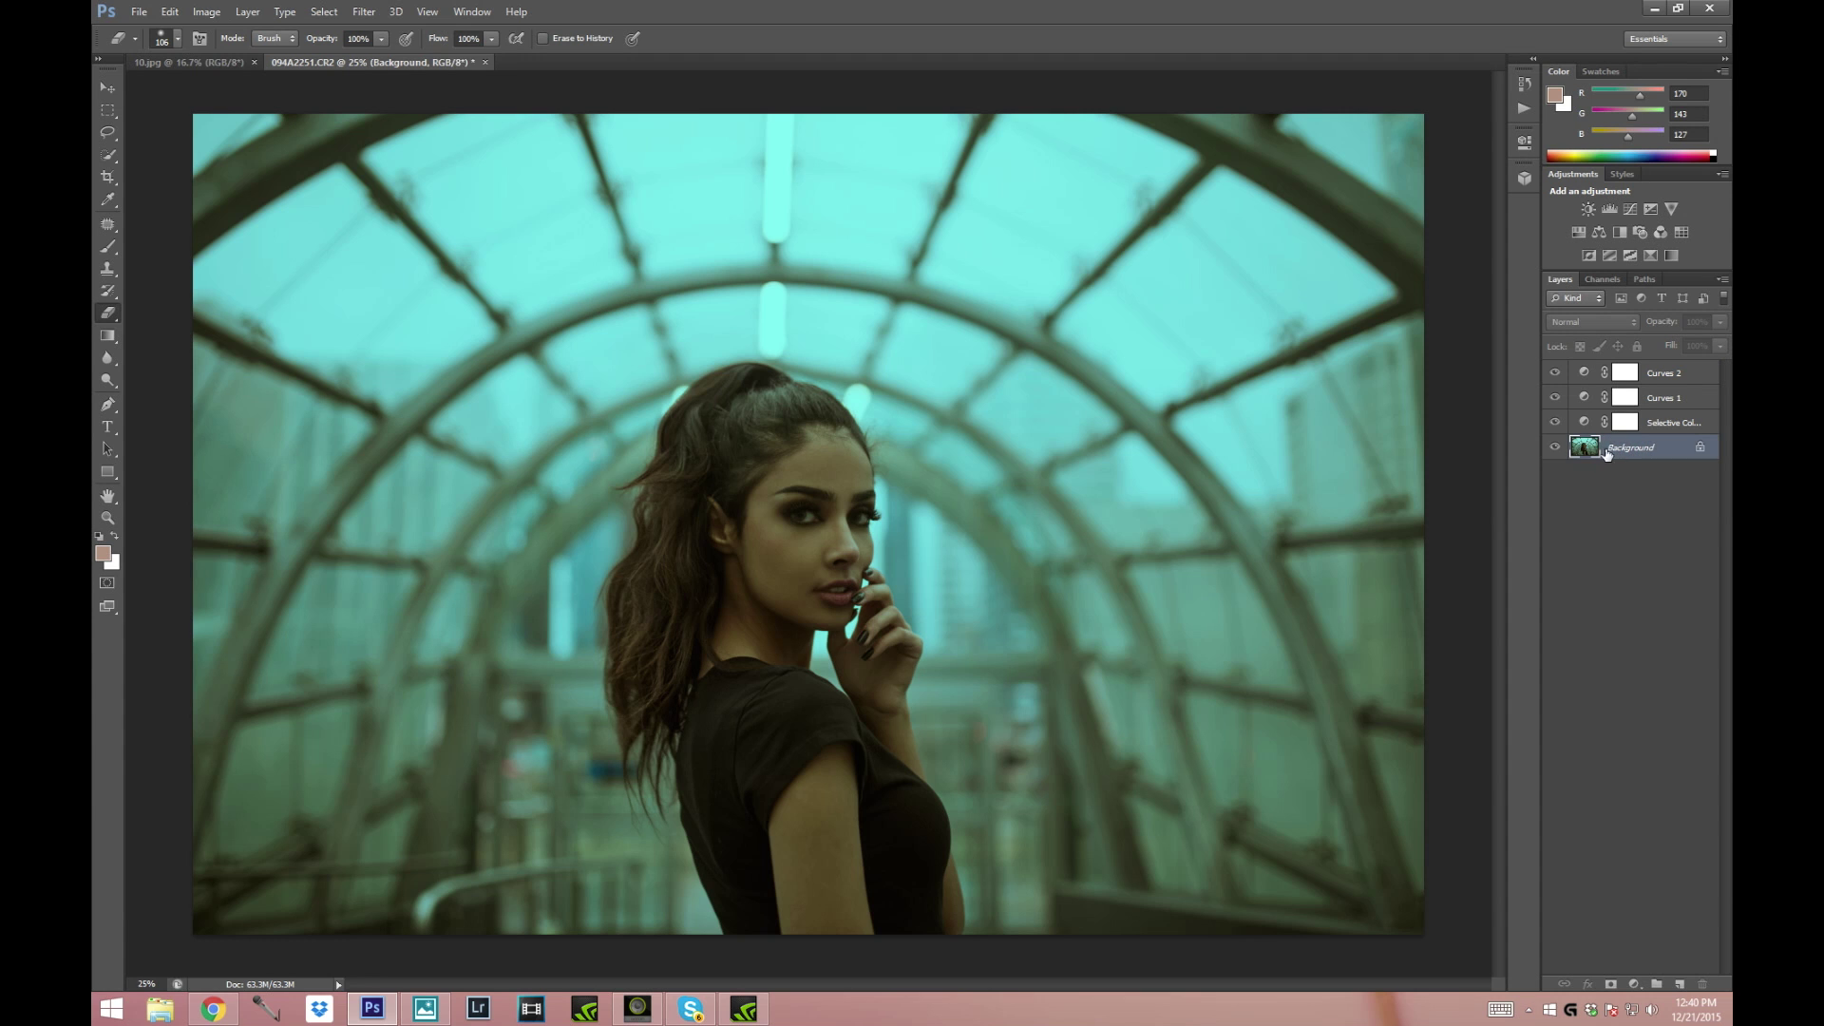
pyautogui.click(206, 12)
pyautogui.moveTo(247, 56)
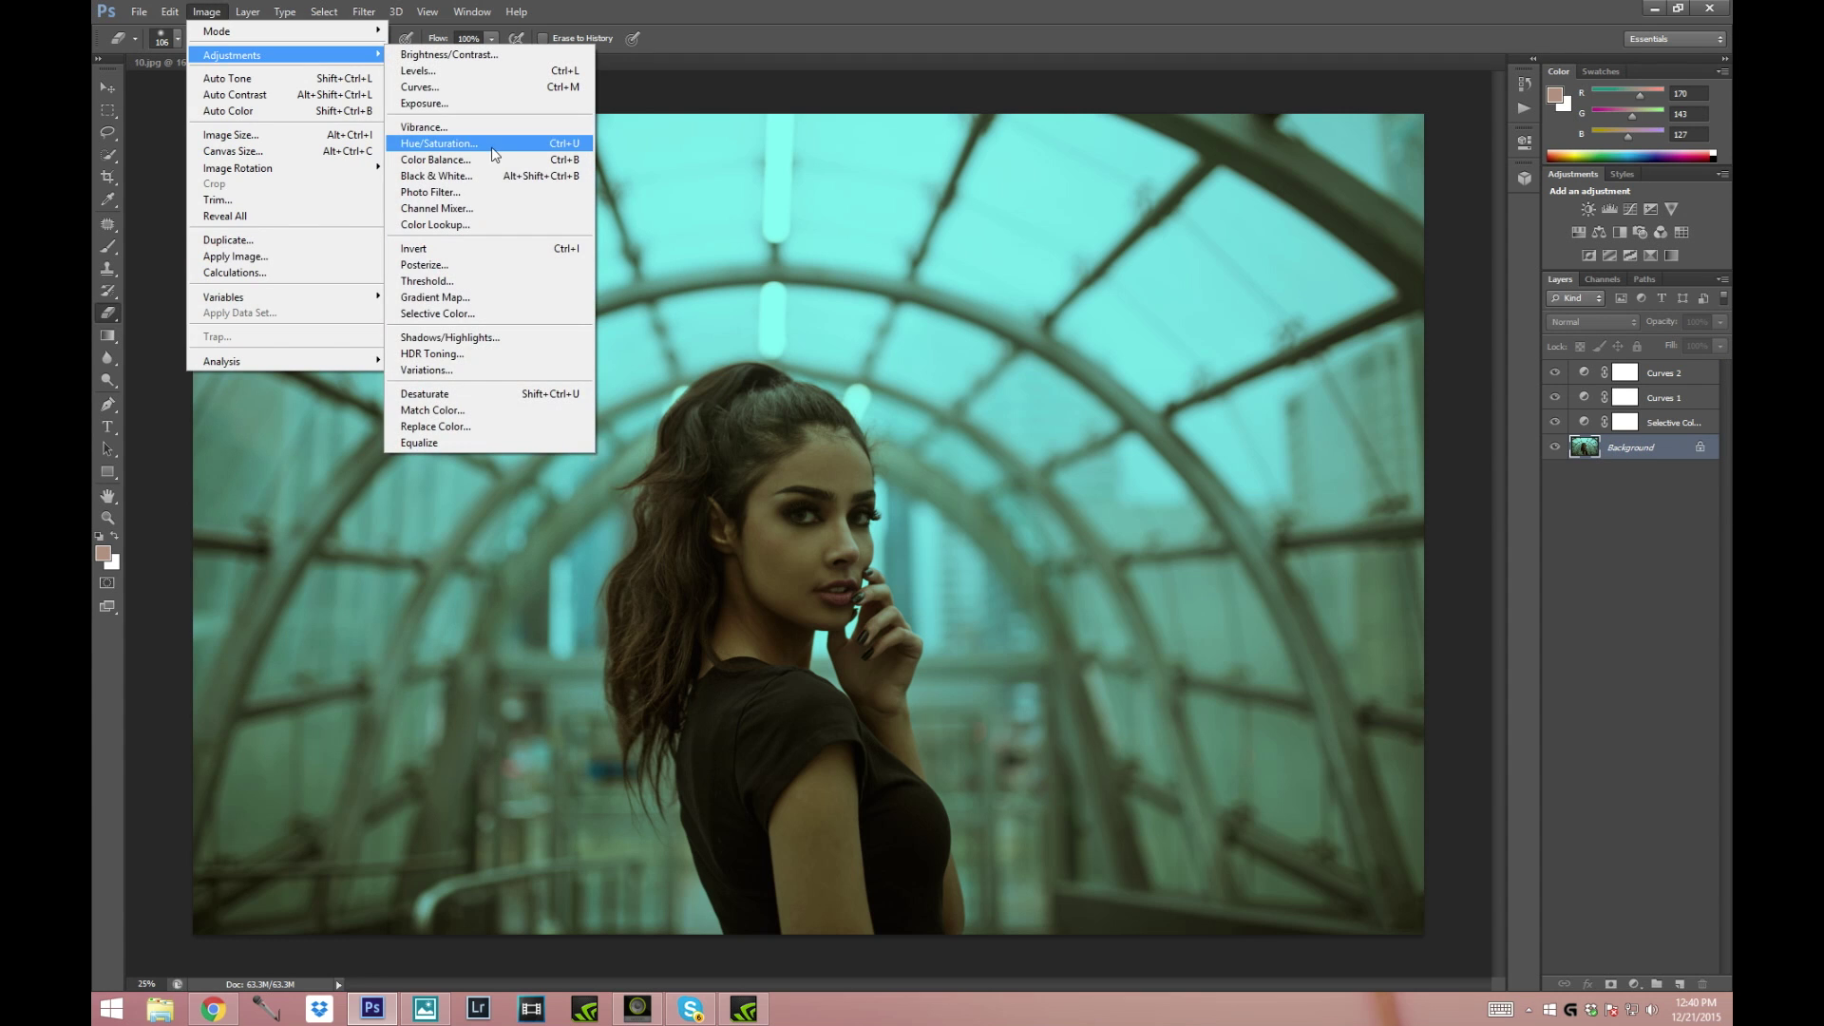
pyautogui.click(475, 129)
pyautogui.moveTo(1027, 253); pyautogui.dragTo(1047, 259)
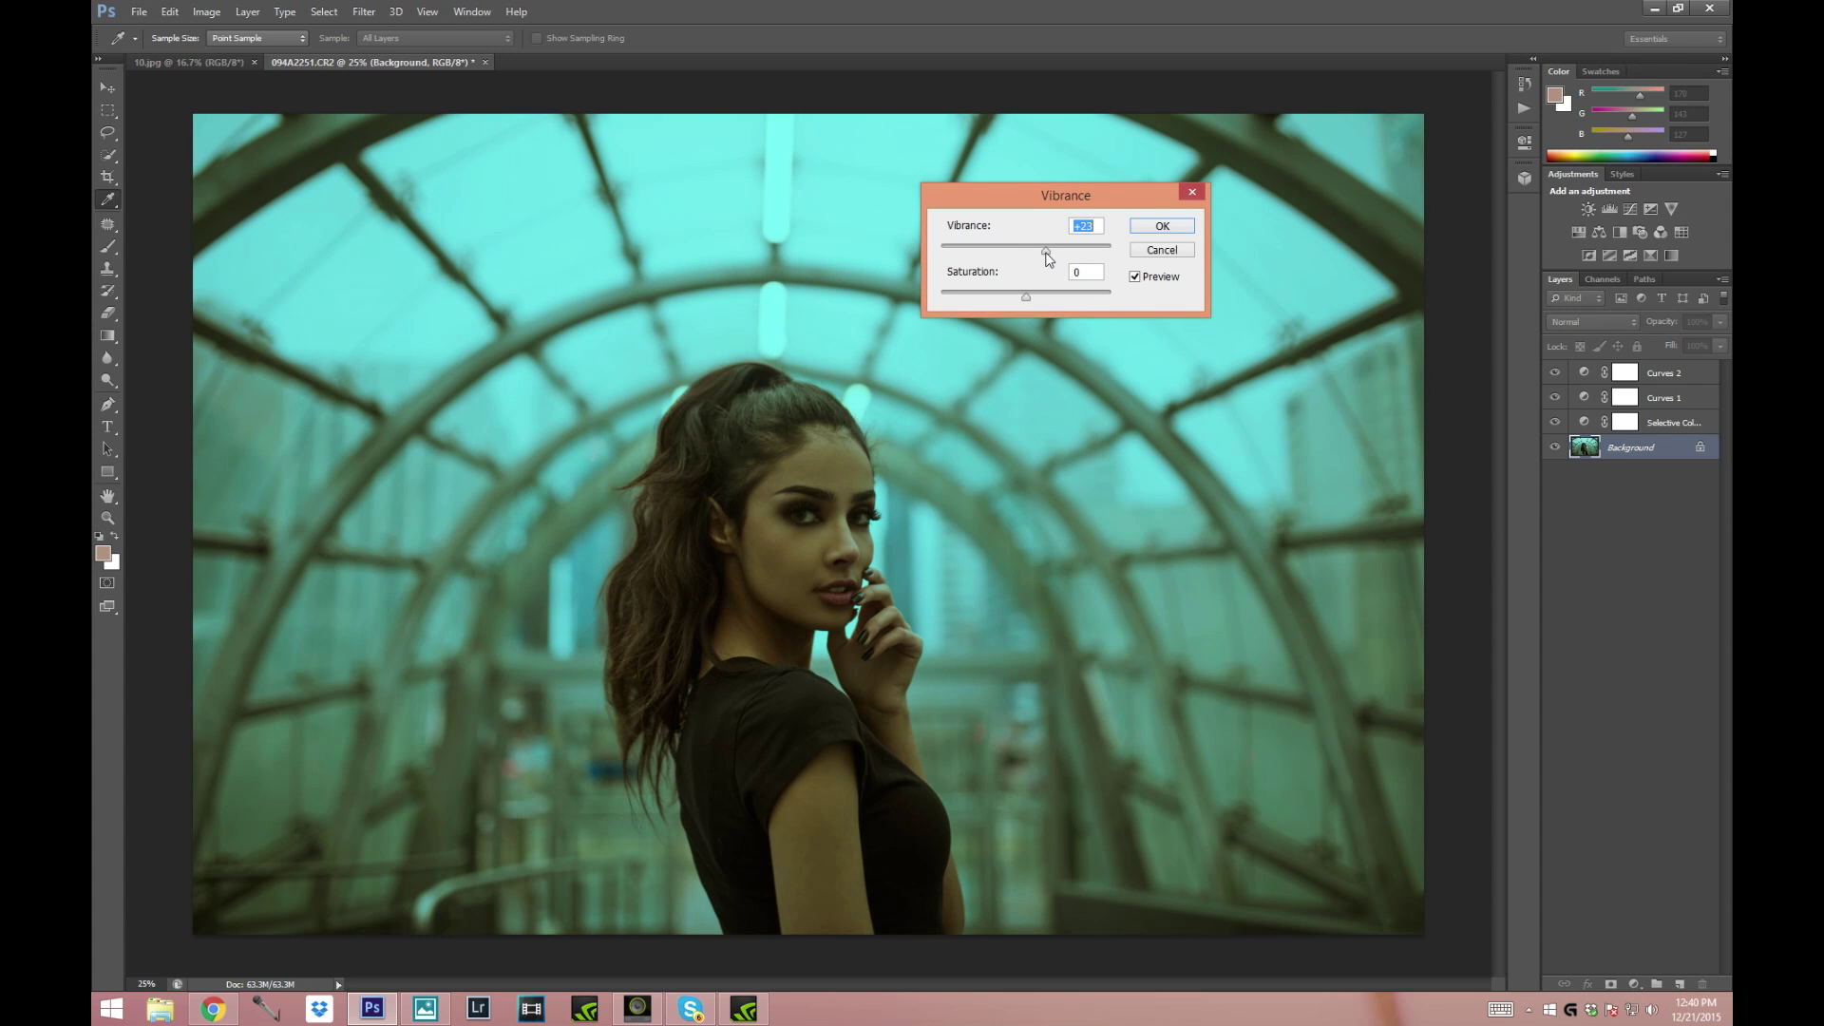
pyautogui.click(1161, 226)
pyautogui.press('e')
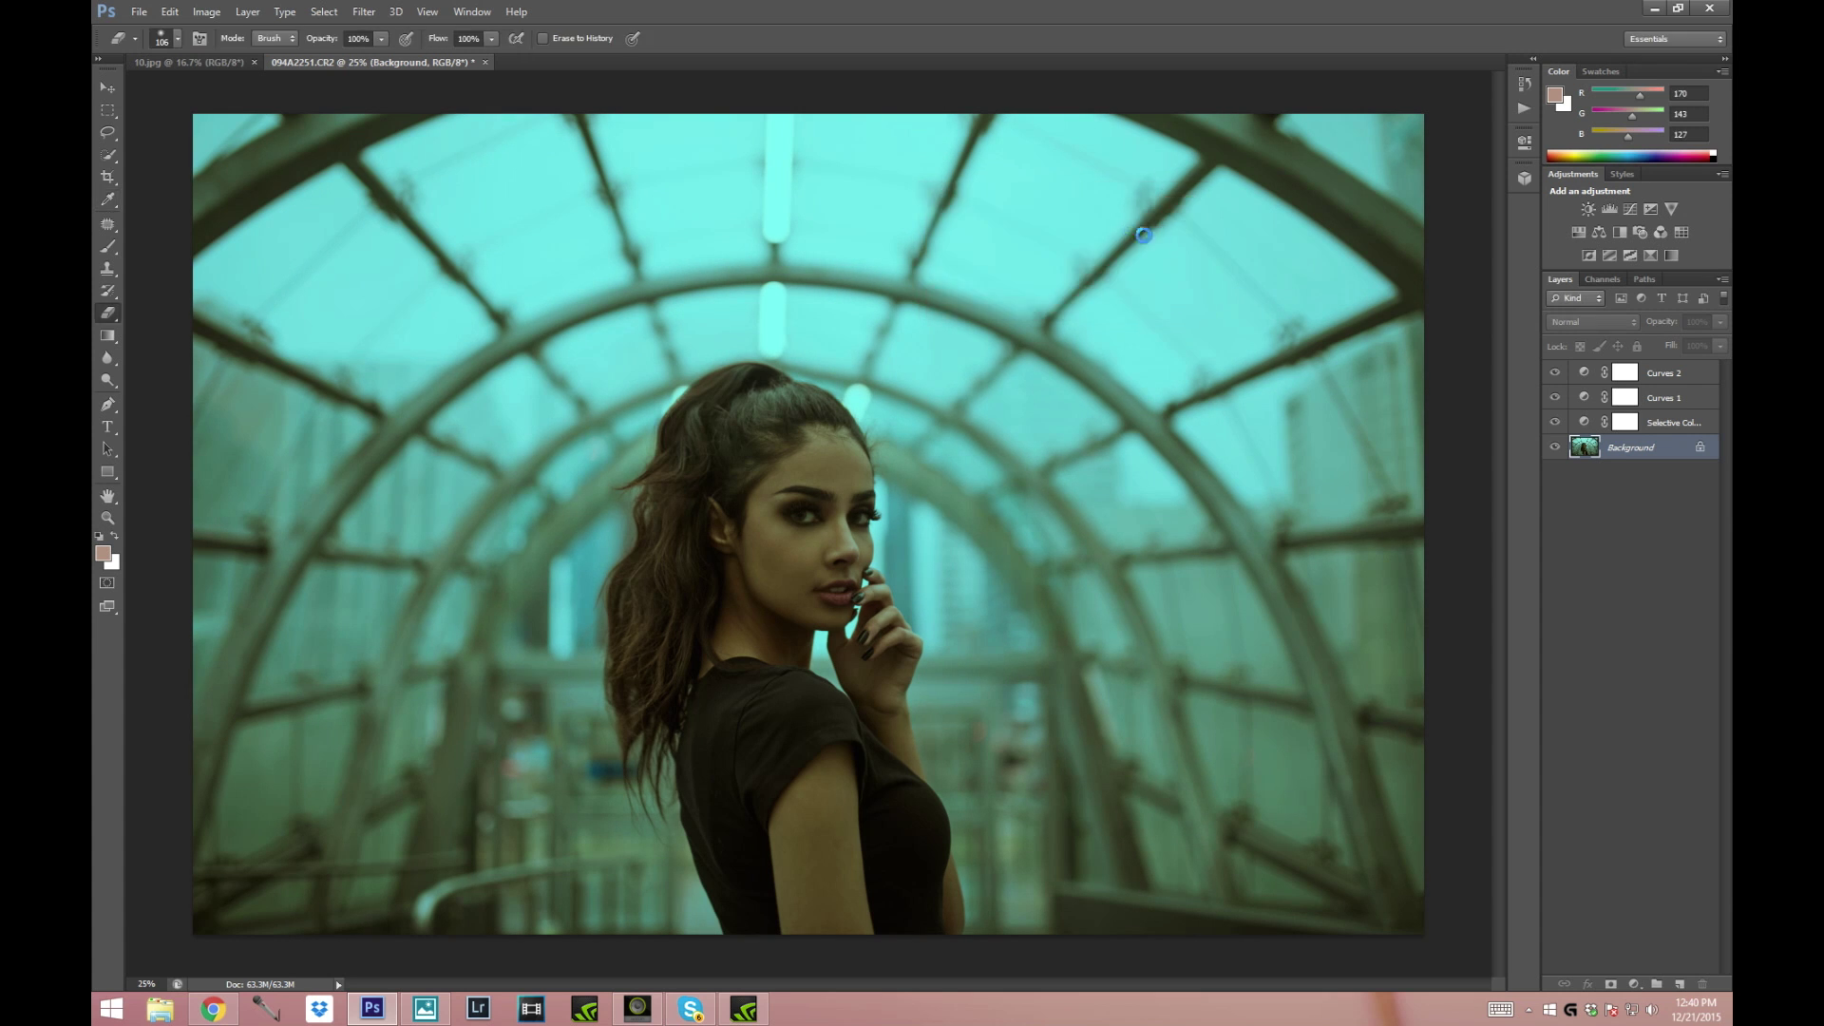
# - Merge the two Curves layers and the Selective Color layer with the Background layer
pyautogui.keyDown('ctrl'); pyautogui.click(1660, 372); pyautogui.keyUp('ctrl')
pyautogui.keyDown('ctrl'); pyautogui.click(1667, 422); pyautogui.keyUp('ctrl')
pyautogui.keyDown('ctrl'); pyautogui.click(1670, 399); pyautogui.keyUp('ctrl')
pyautogui.rightClick(1643, 463)
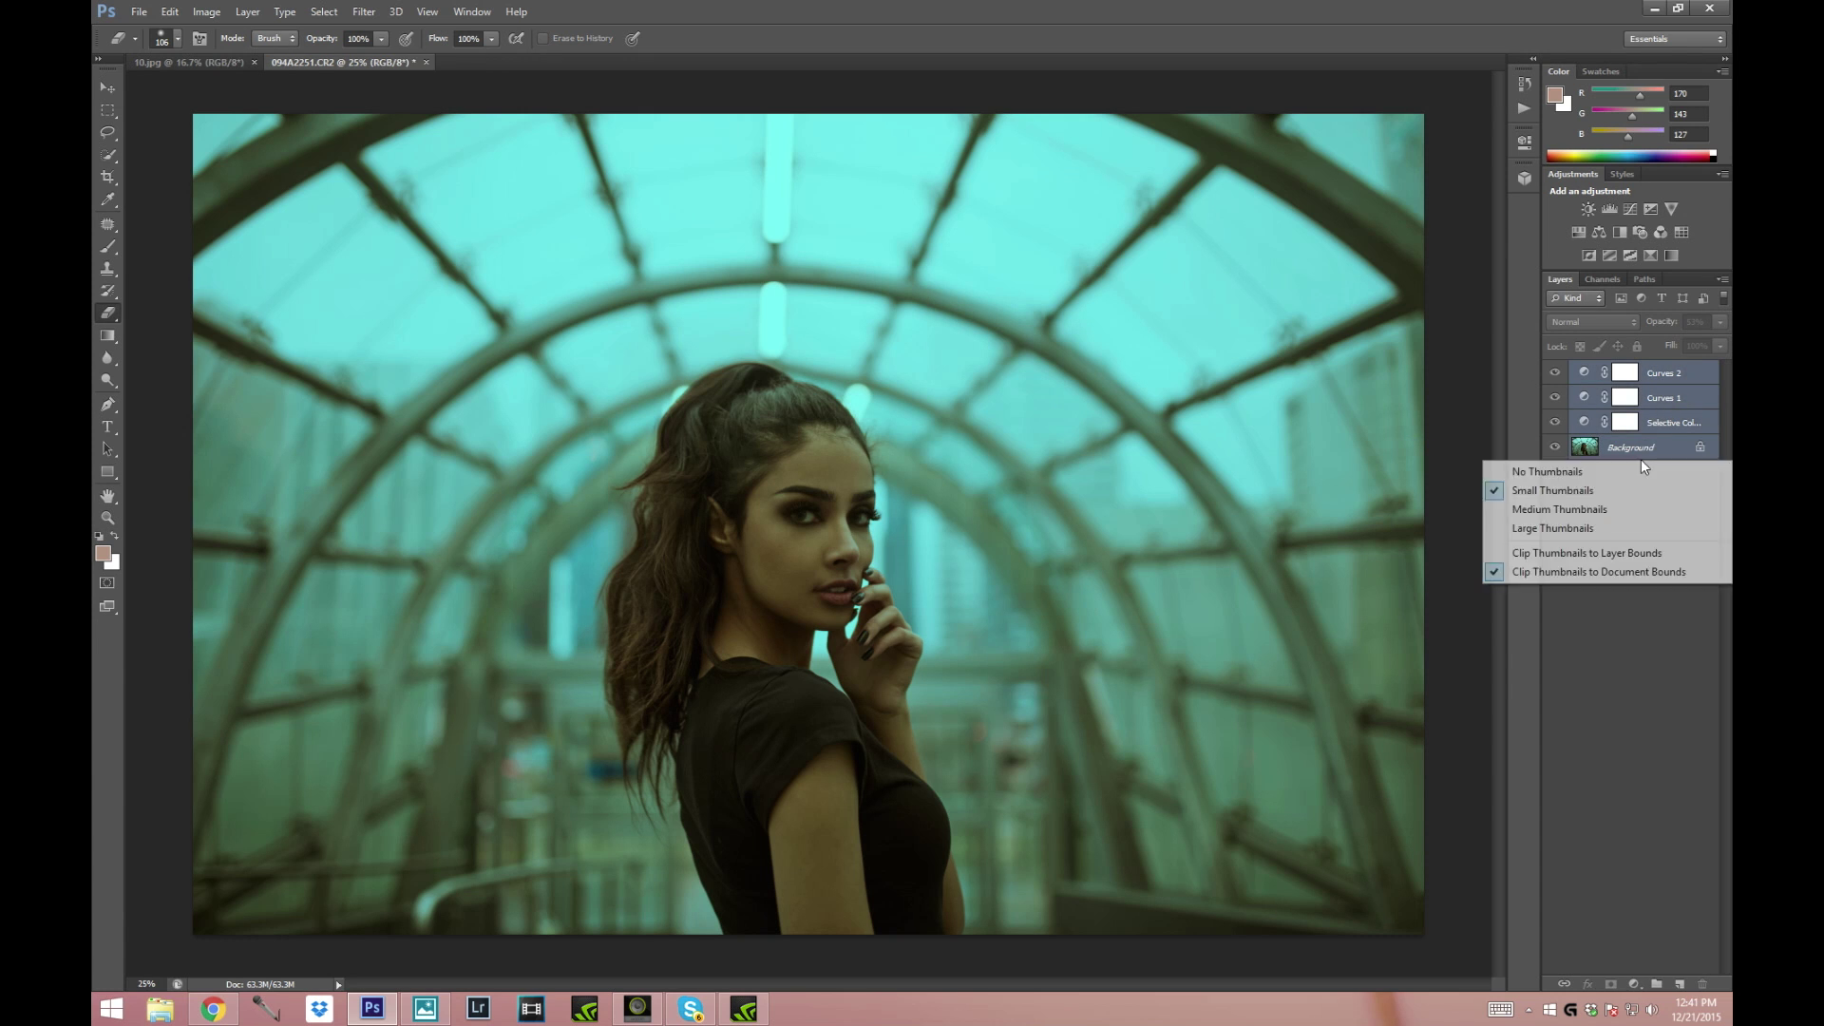
pyautogui.rightClick(1645, 450)
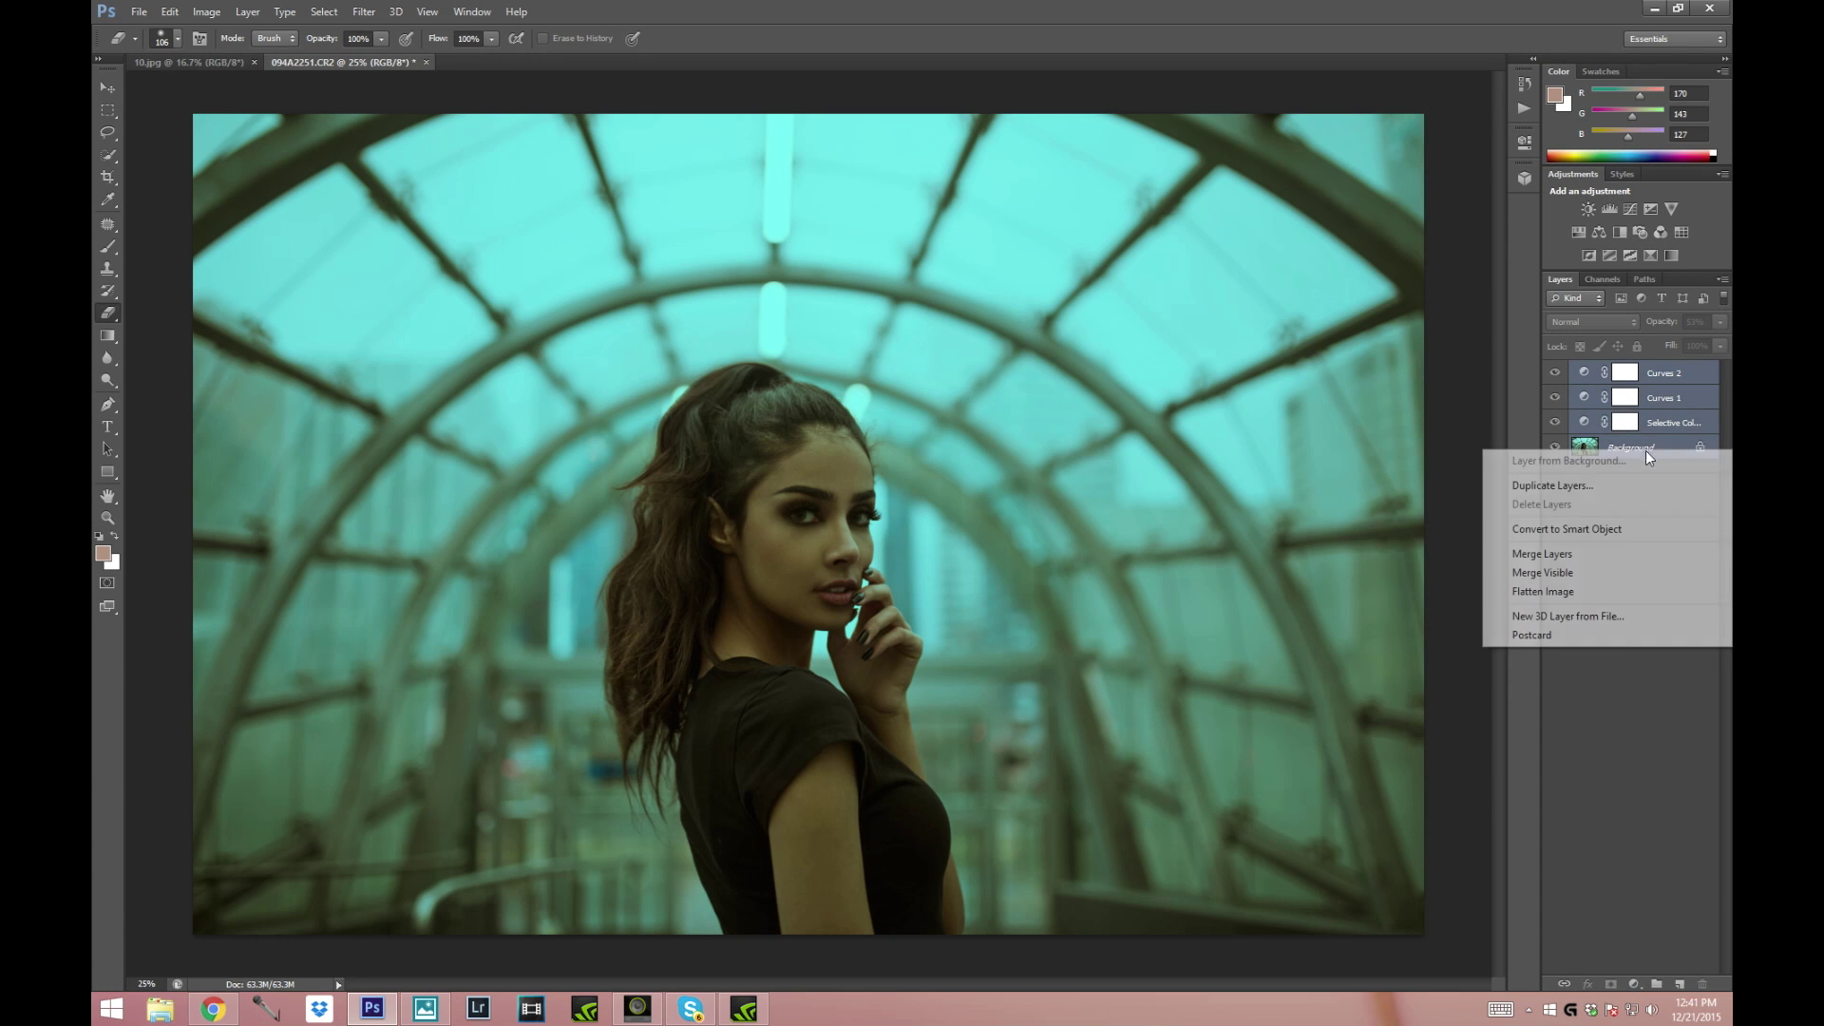
pyautogui.click(1569, 560)
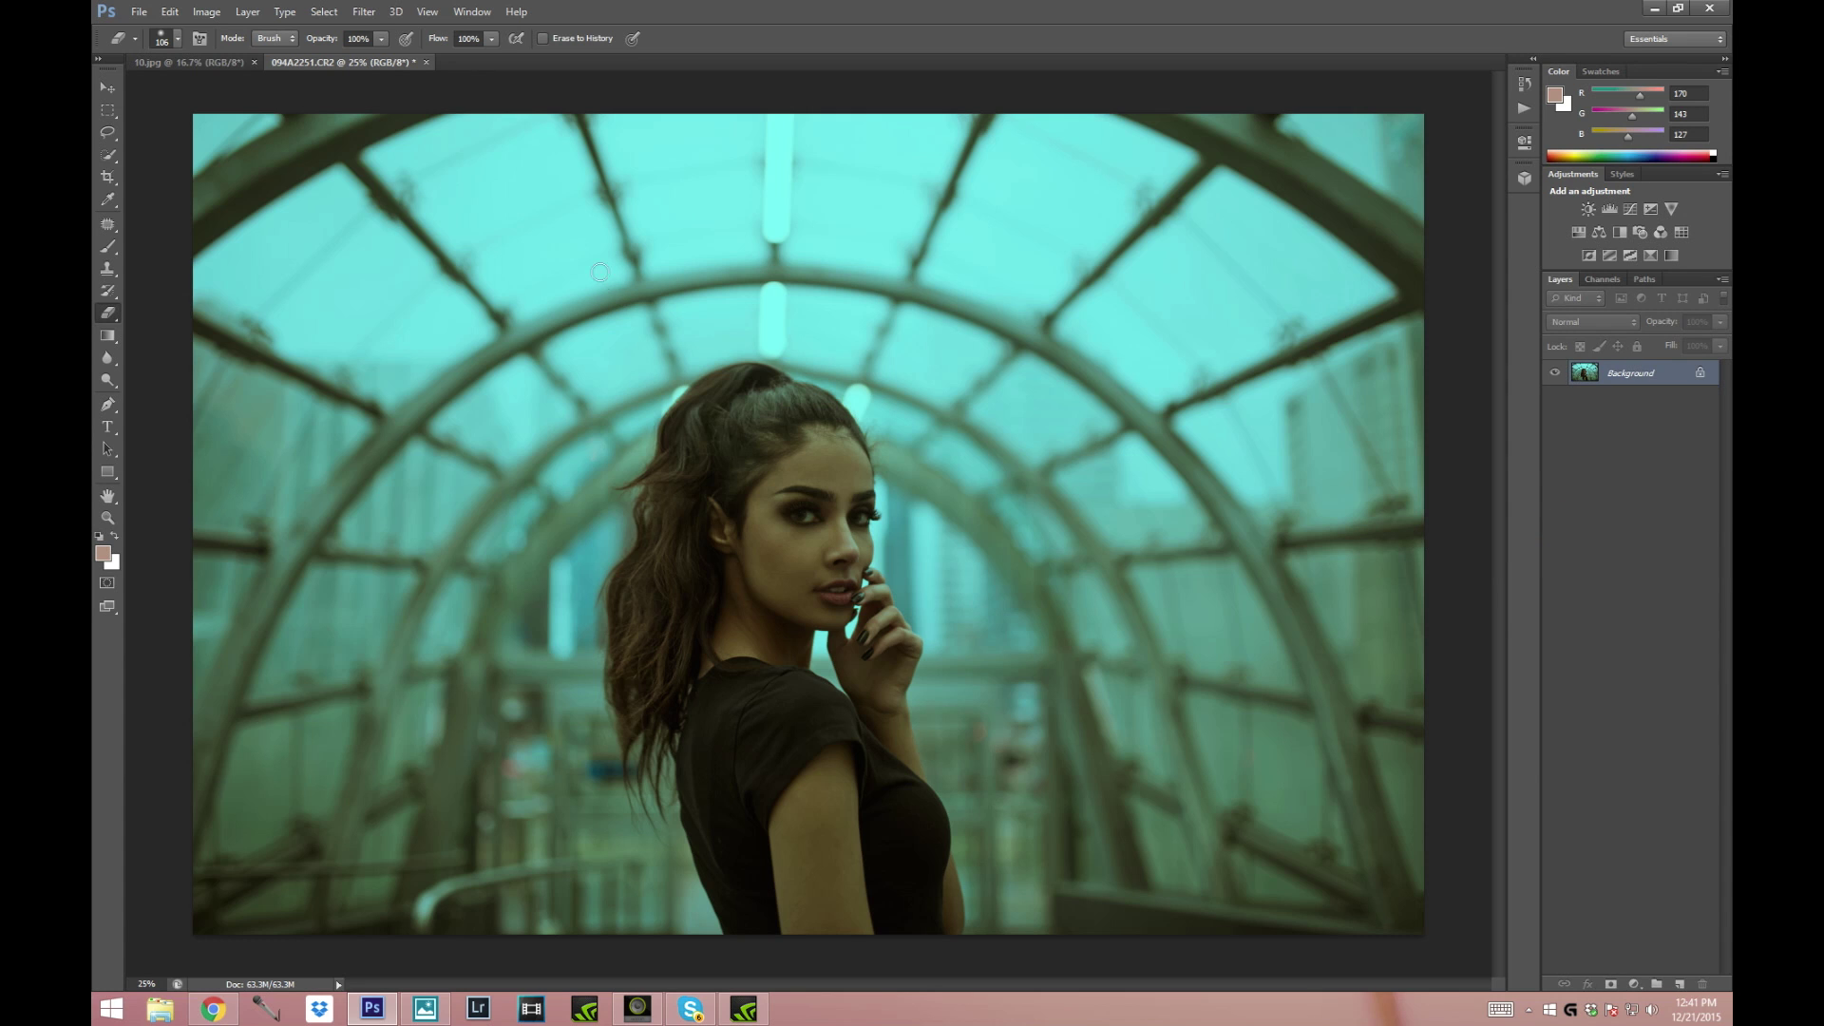
# - Bring up the saved actions and merge the three masked Background copies into a single layer above the Background
pyautogui.hotkey('alt', 'F9')
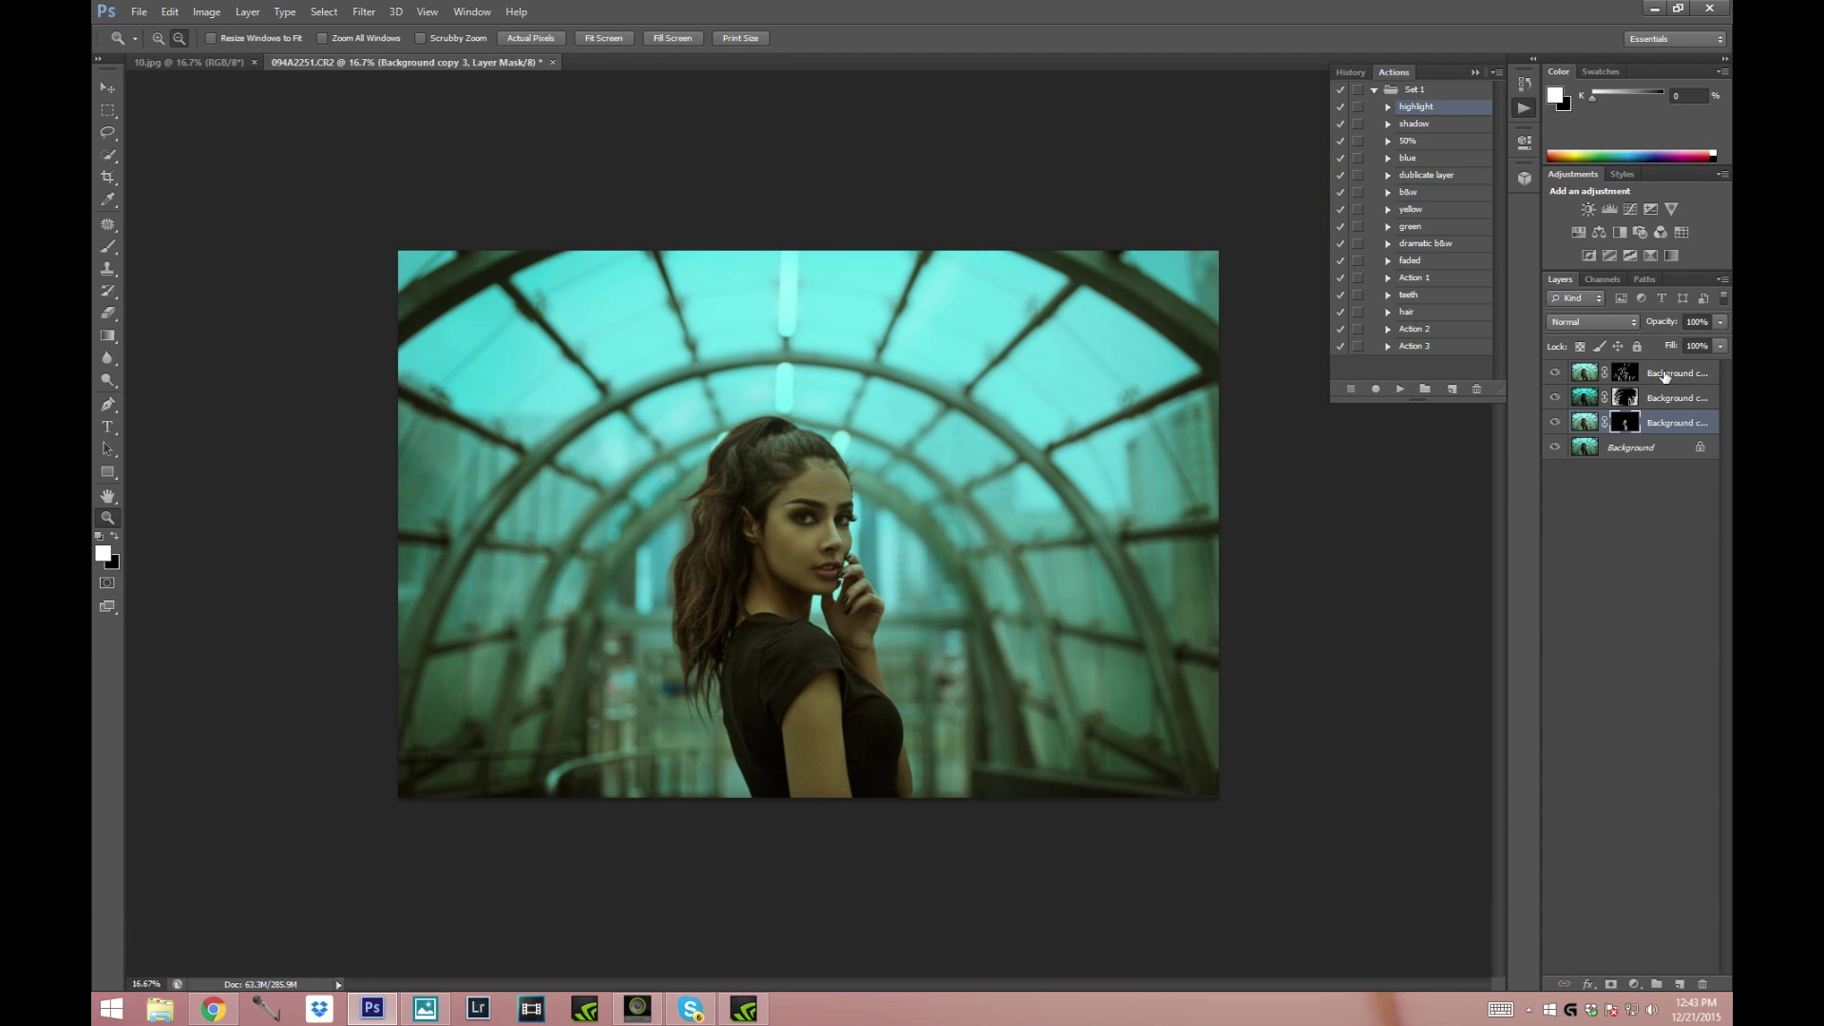
pyautogui.click(1664, 375)
pyautogui.keyDown('shift'); pyautogui.click(1662, 422); pyautogui.keyUp('shift')
pyautogui.rightClick(1662, 425)
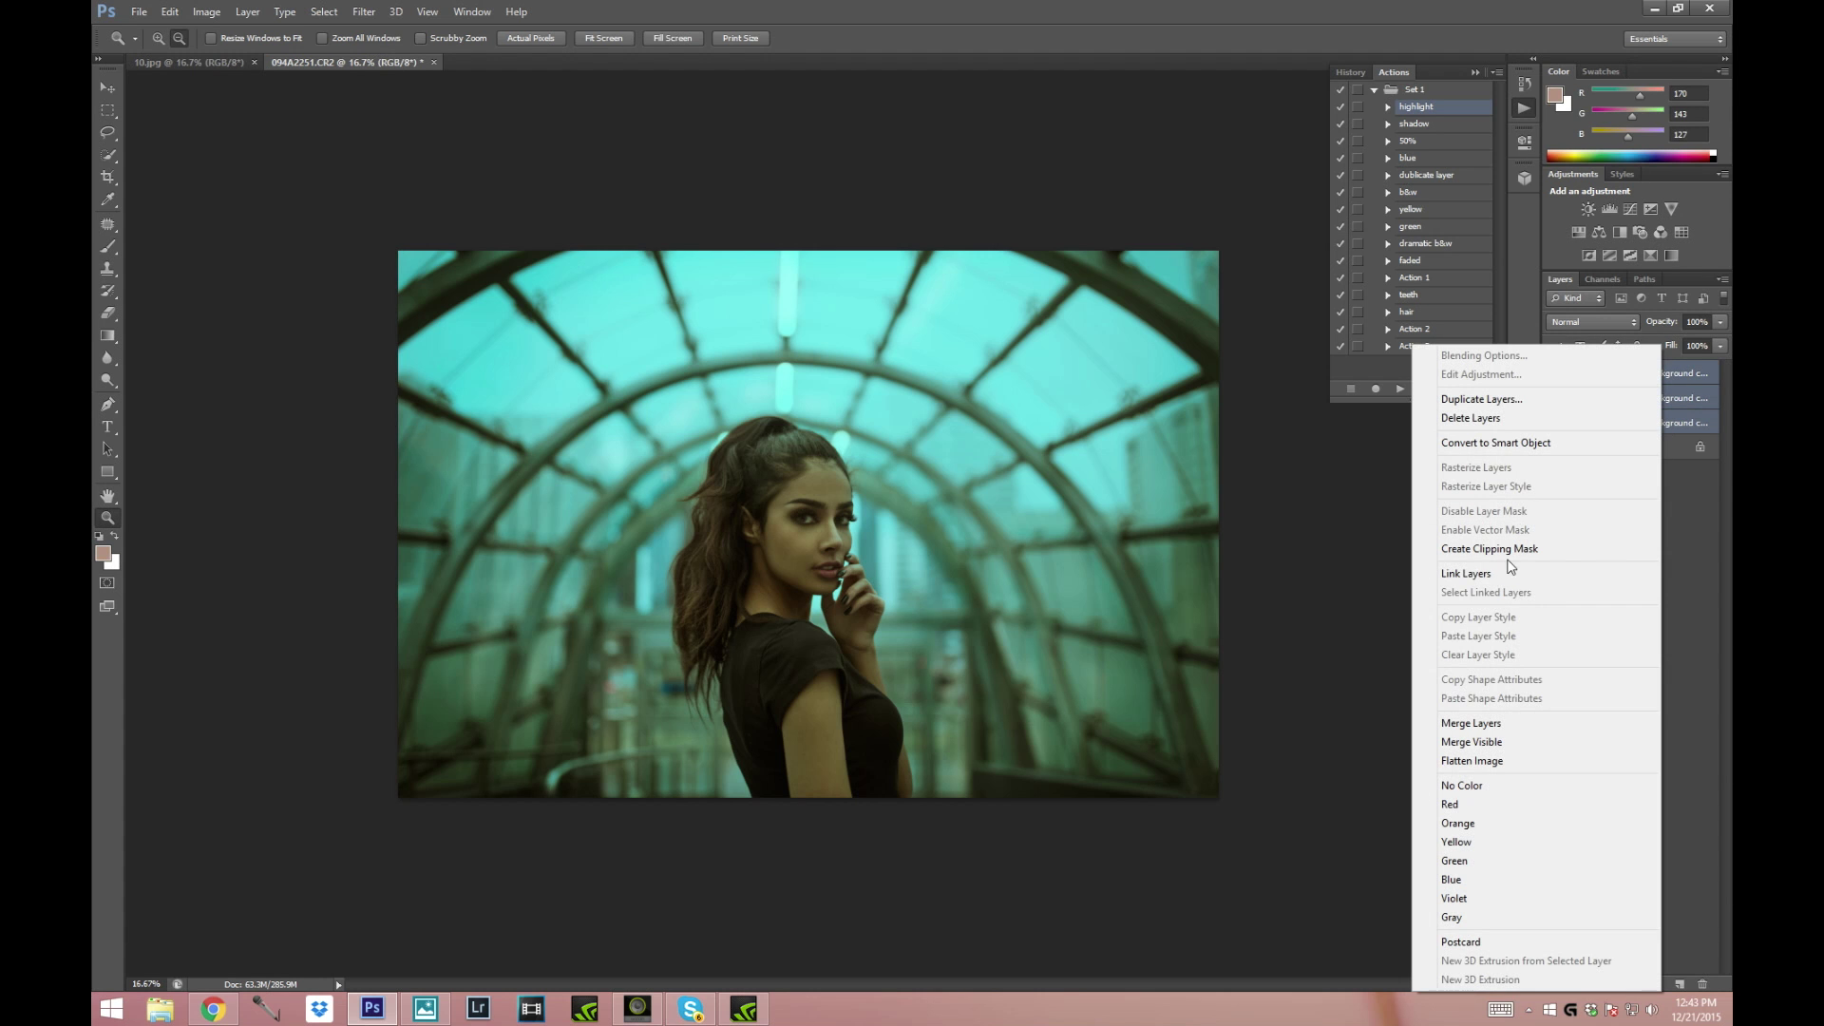
pyautogui.click(1471, 723)
# - Compare the image with and without the merged Background copy, and combine it into the Background layer
pyautogui.click(1556, 374)
pyautogui.click(1556, 374)
pyautogui.click(1556, 374)
pyautogui.click(1556, 374)
pyautogui.click(1556, 375)
pyautogui.click(1556, 374)
pyautogui.click(1556, 374)
pyautogui.click(1555, 374)
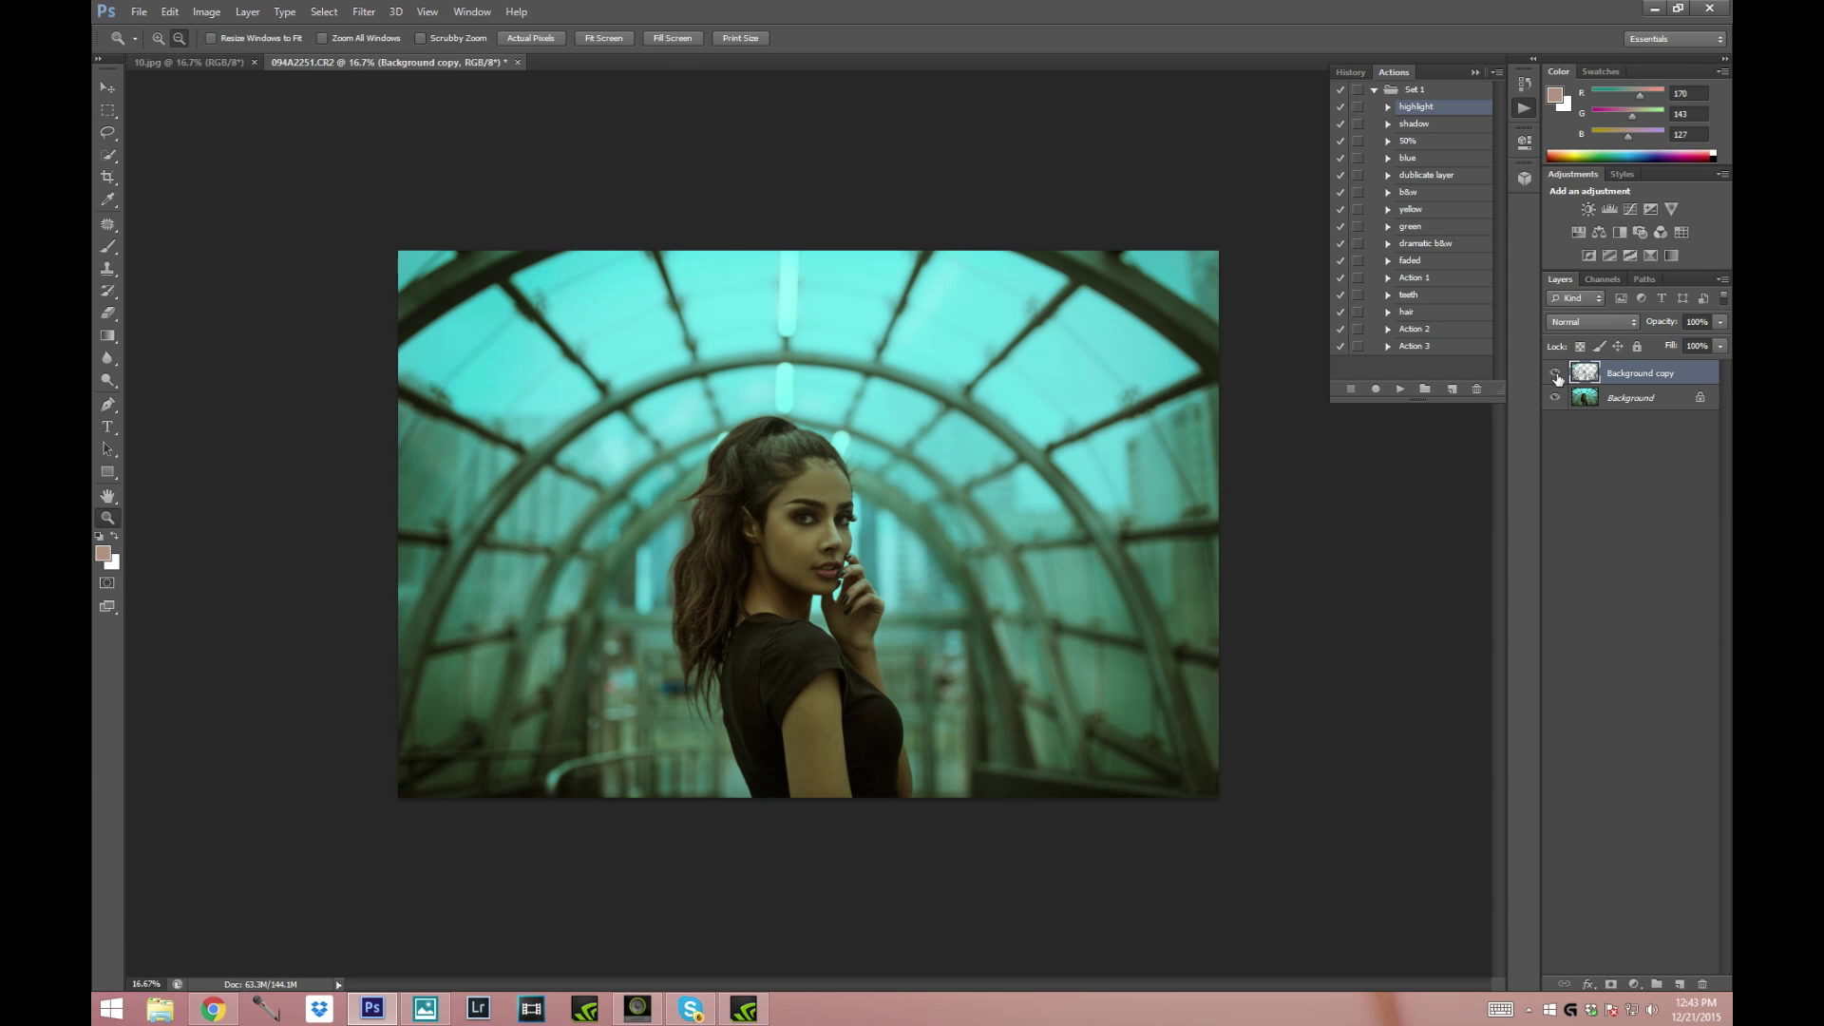
pyautogui.click(1556, 374)
pyautogui.click(1556, 374)
pyautogui.click(1556, 377)
pyautogui.click(1555, 377)
pyautogui.press('Delete')
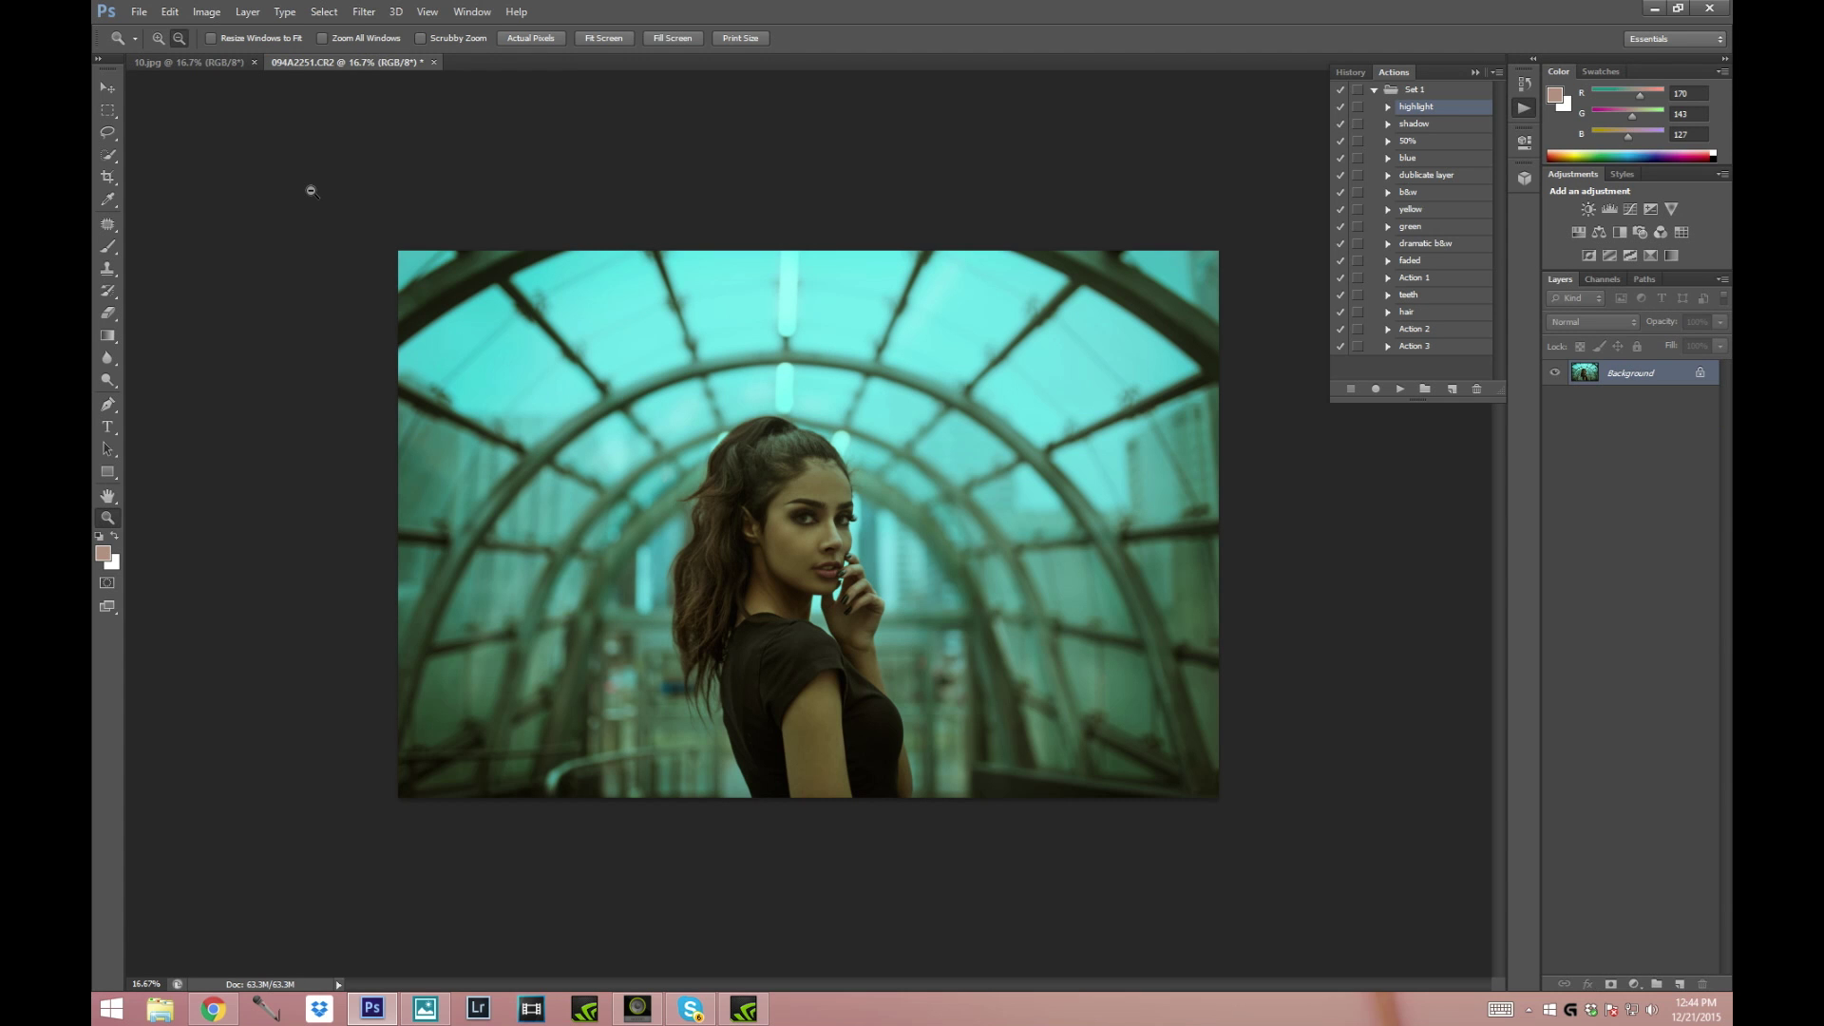
# - Sharpen the Background layer with Unsharp Mask, raising the amount and using a 1.0 pixel radius
pyautogui.click(368, 13)
pyautogui.moveTo(371, 271)
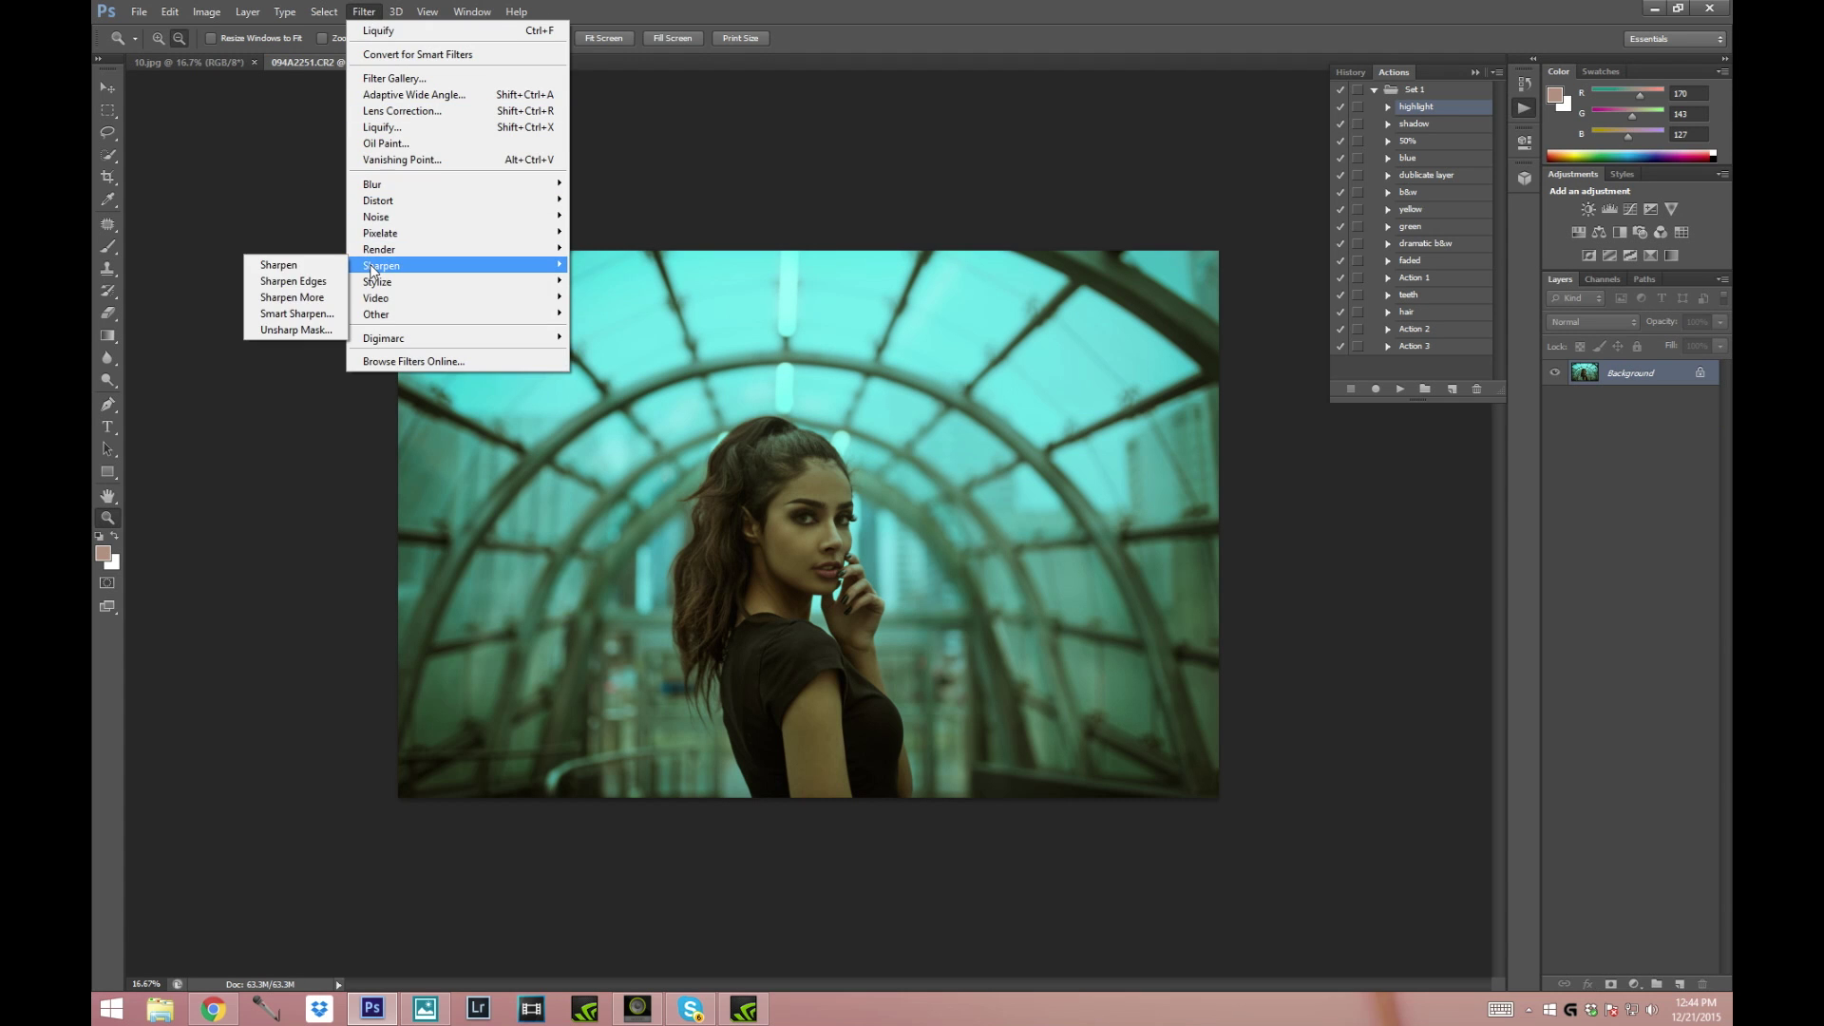
pyautogui.click(296, 330)
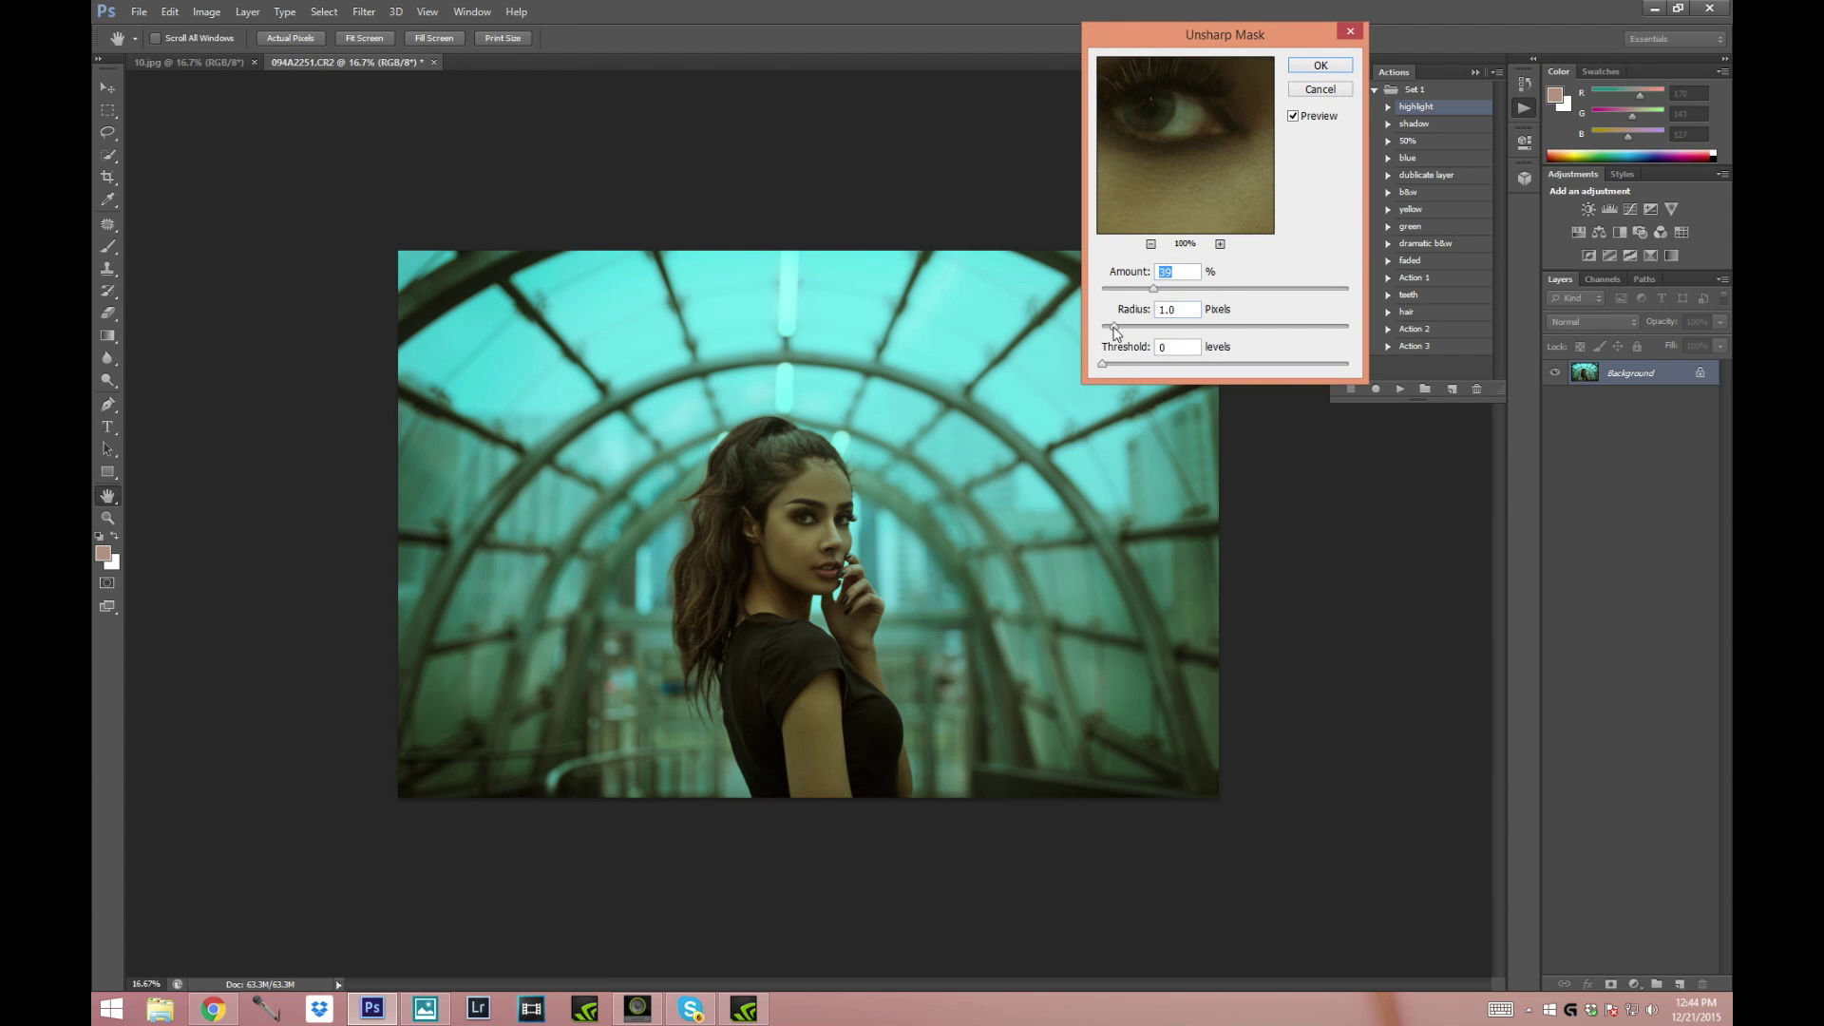
pyautogui.moveTo(1220, 290); pyautogui.dragTo(1237, 291)
pyautogui.click(1318, 69)
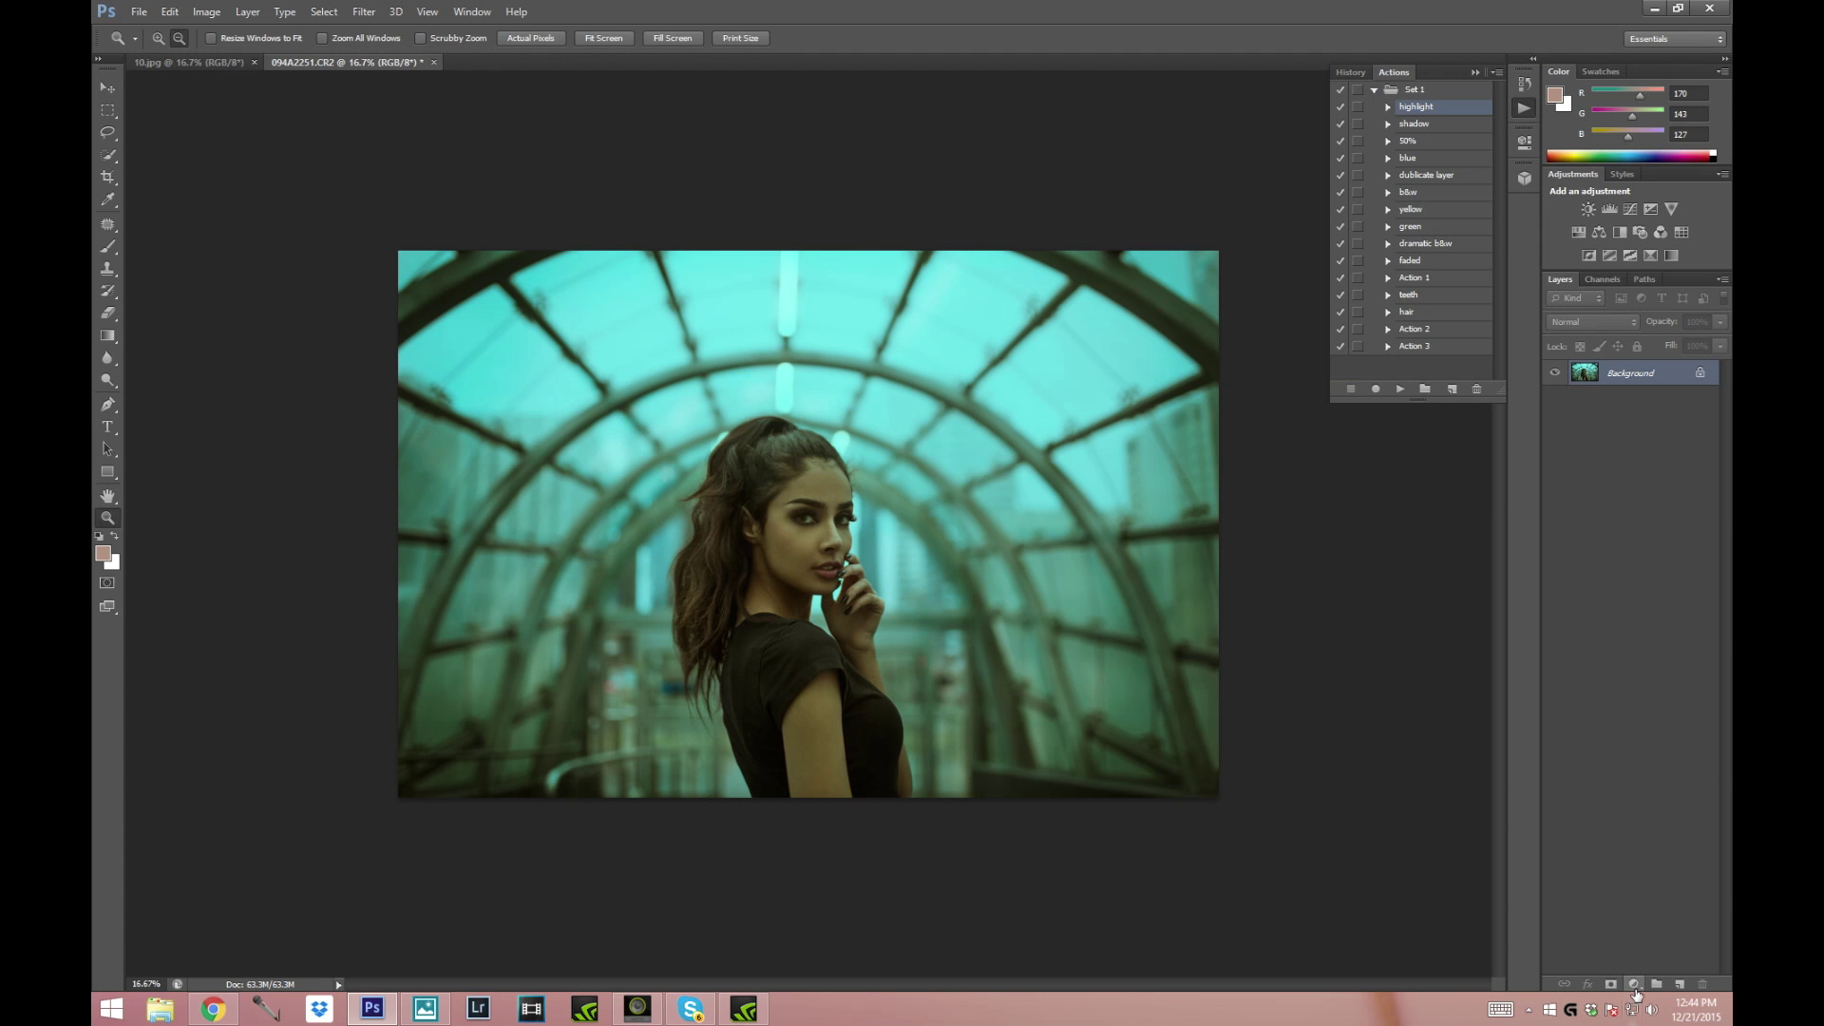
# - Add an Exposure adjustment layer and set its offset to +0.0083 to fade the blacks slightly
pyautogui.click(1633, 984)
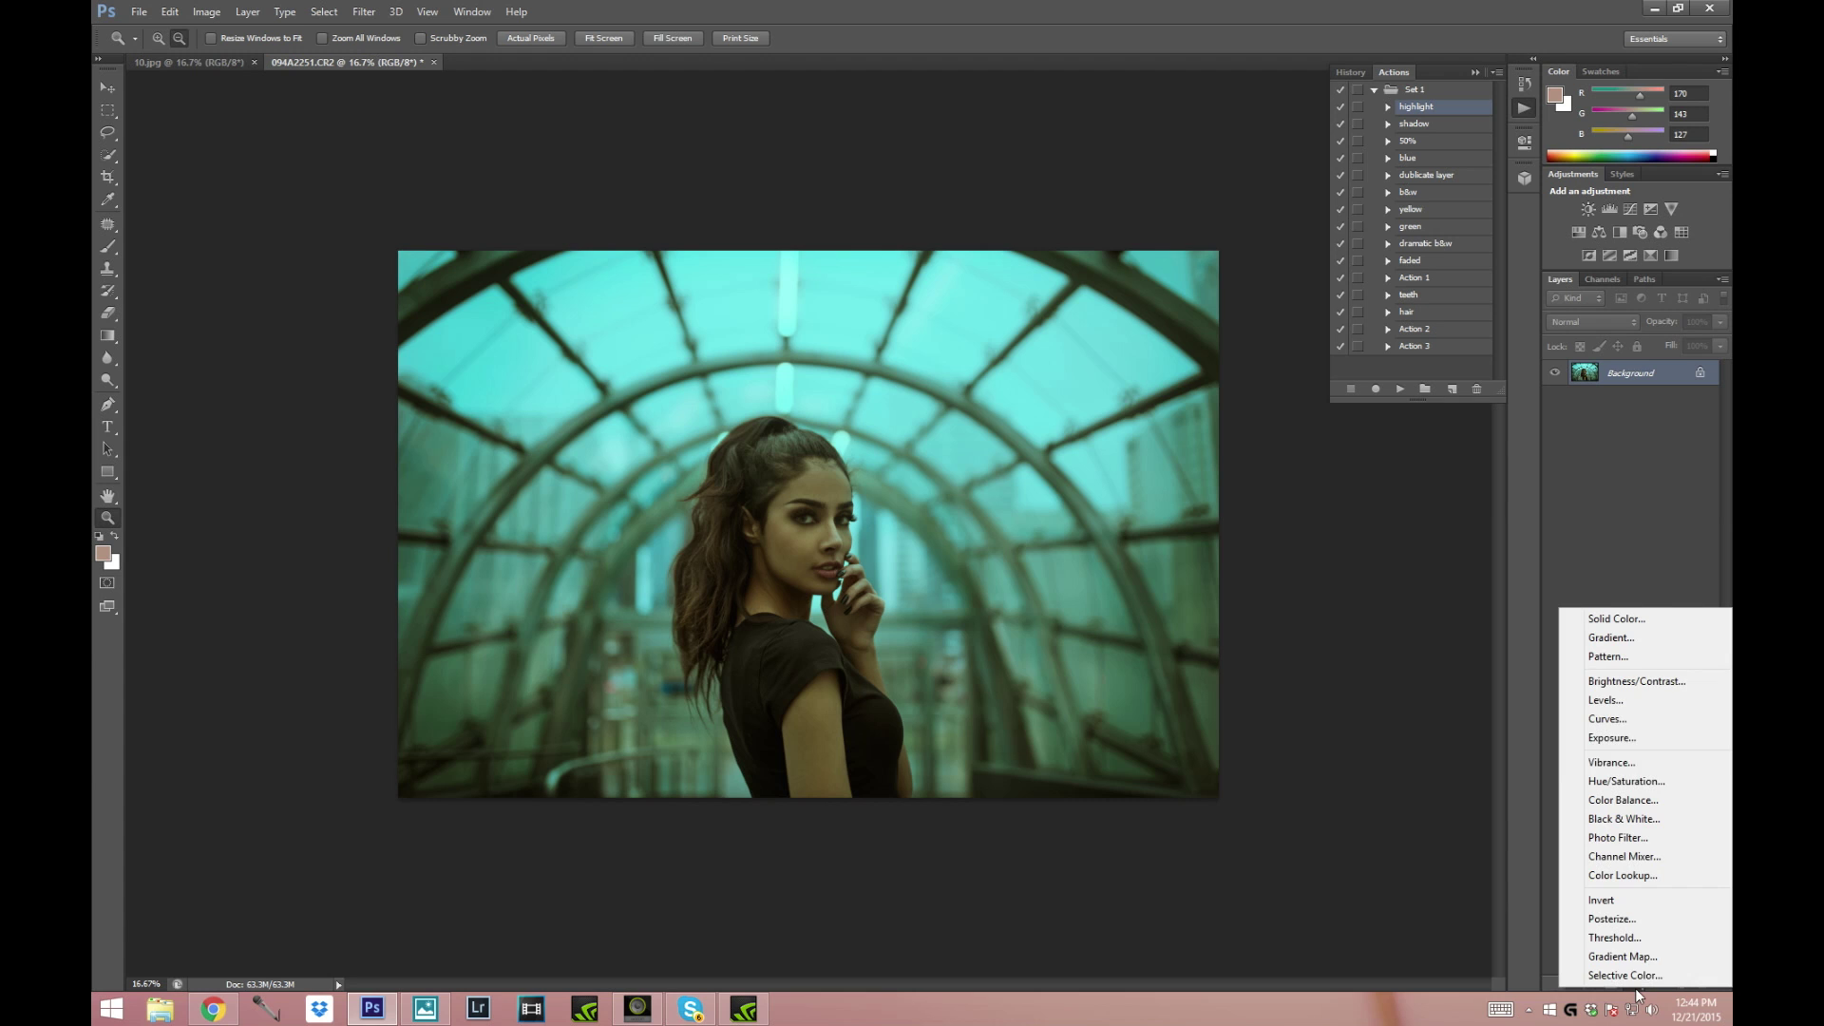
pyautogui.click(1626, 739)
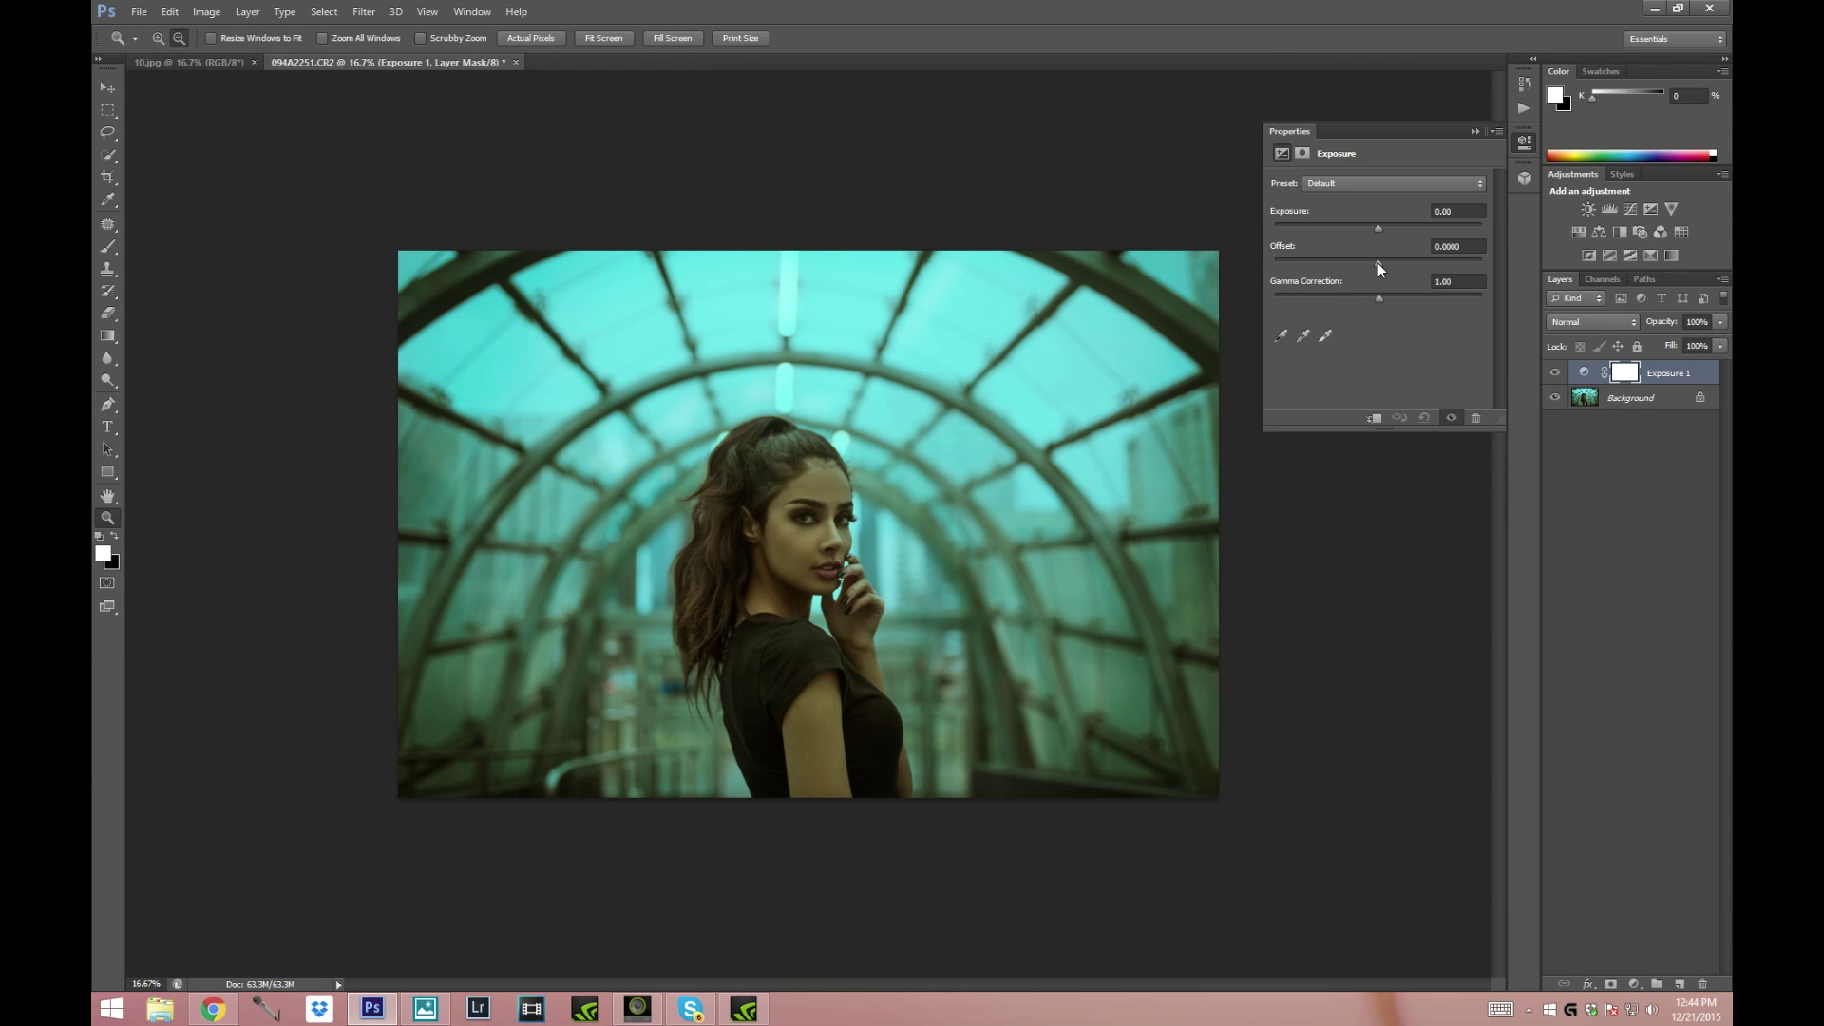
pyautogui.moveTo(1377, 262); pyautogui.dragTo(1379, 262)
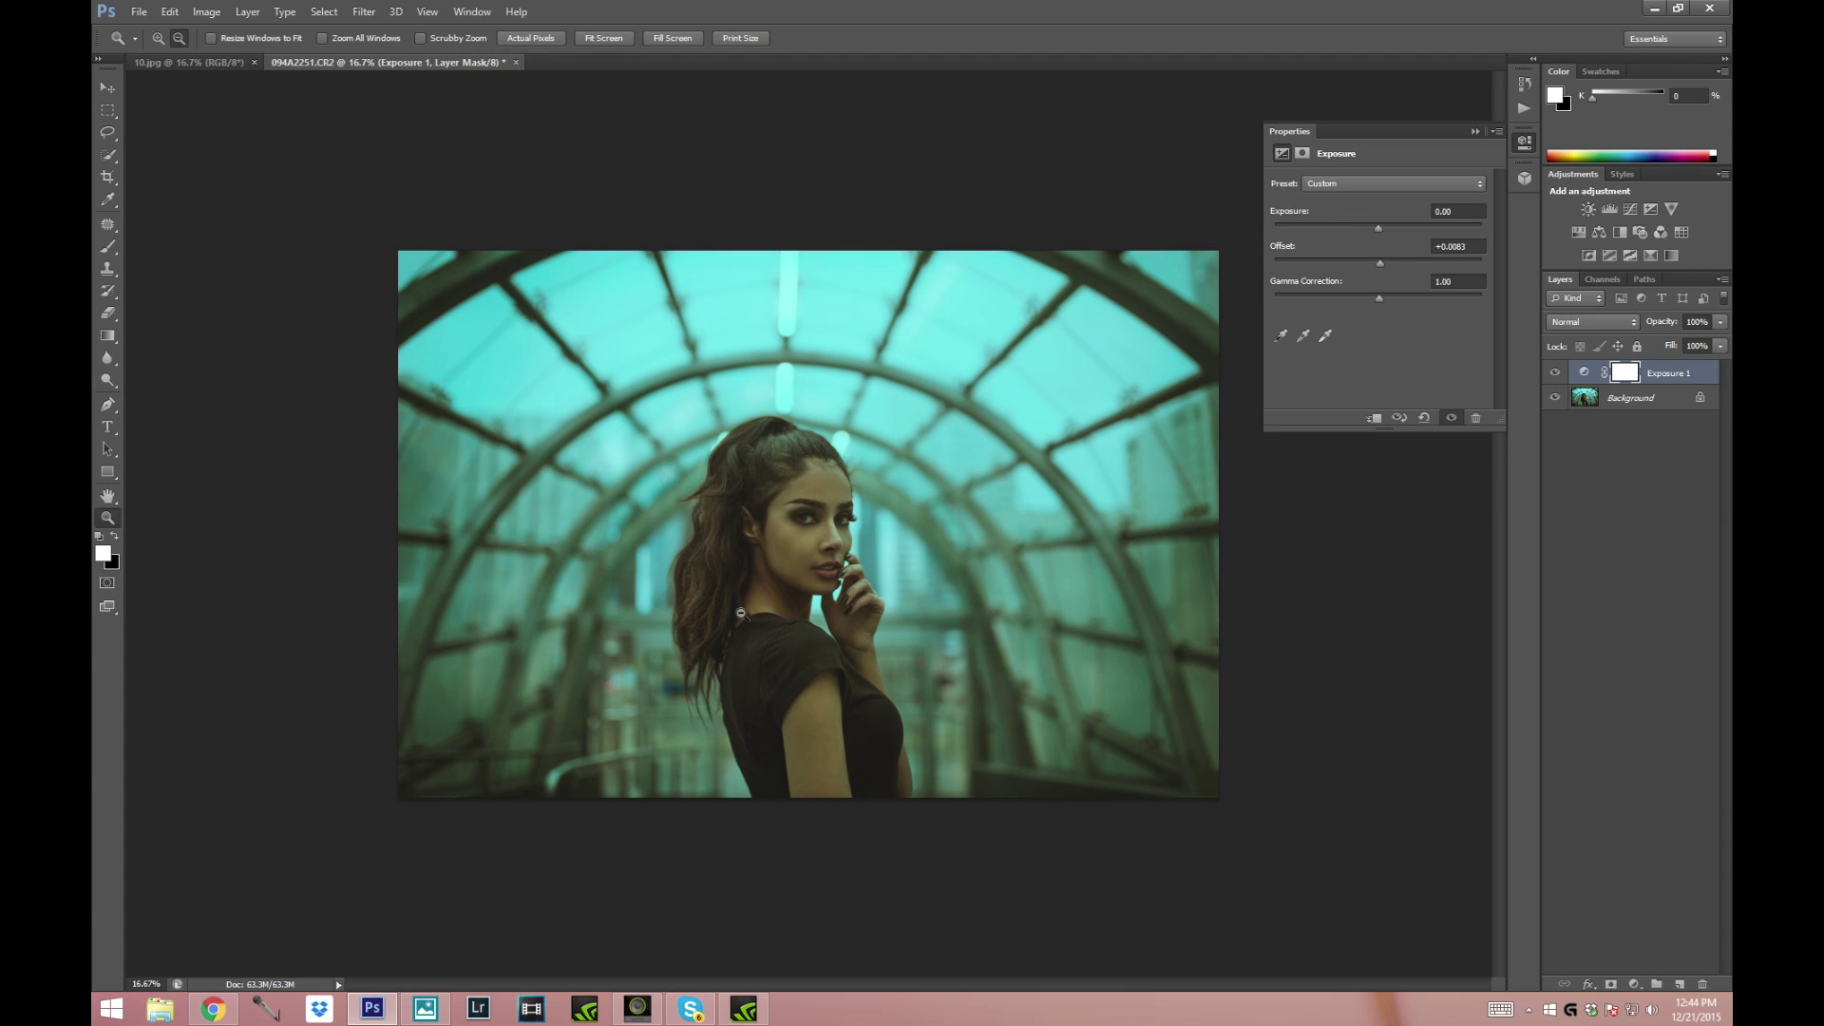
pyautogui.click(1474, 133)
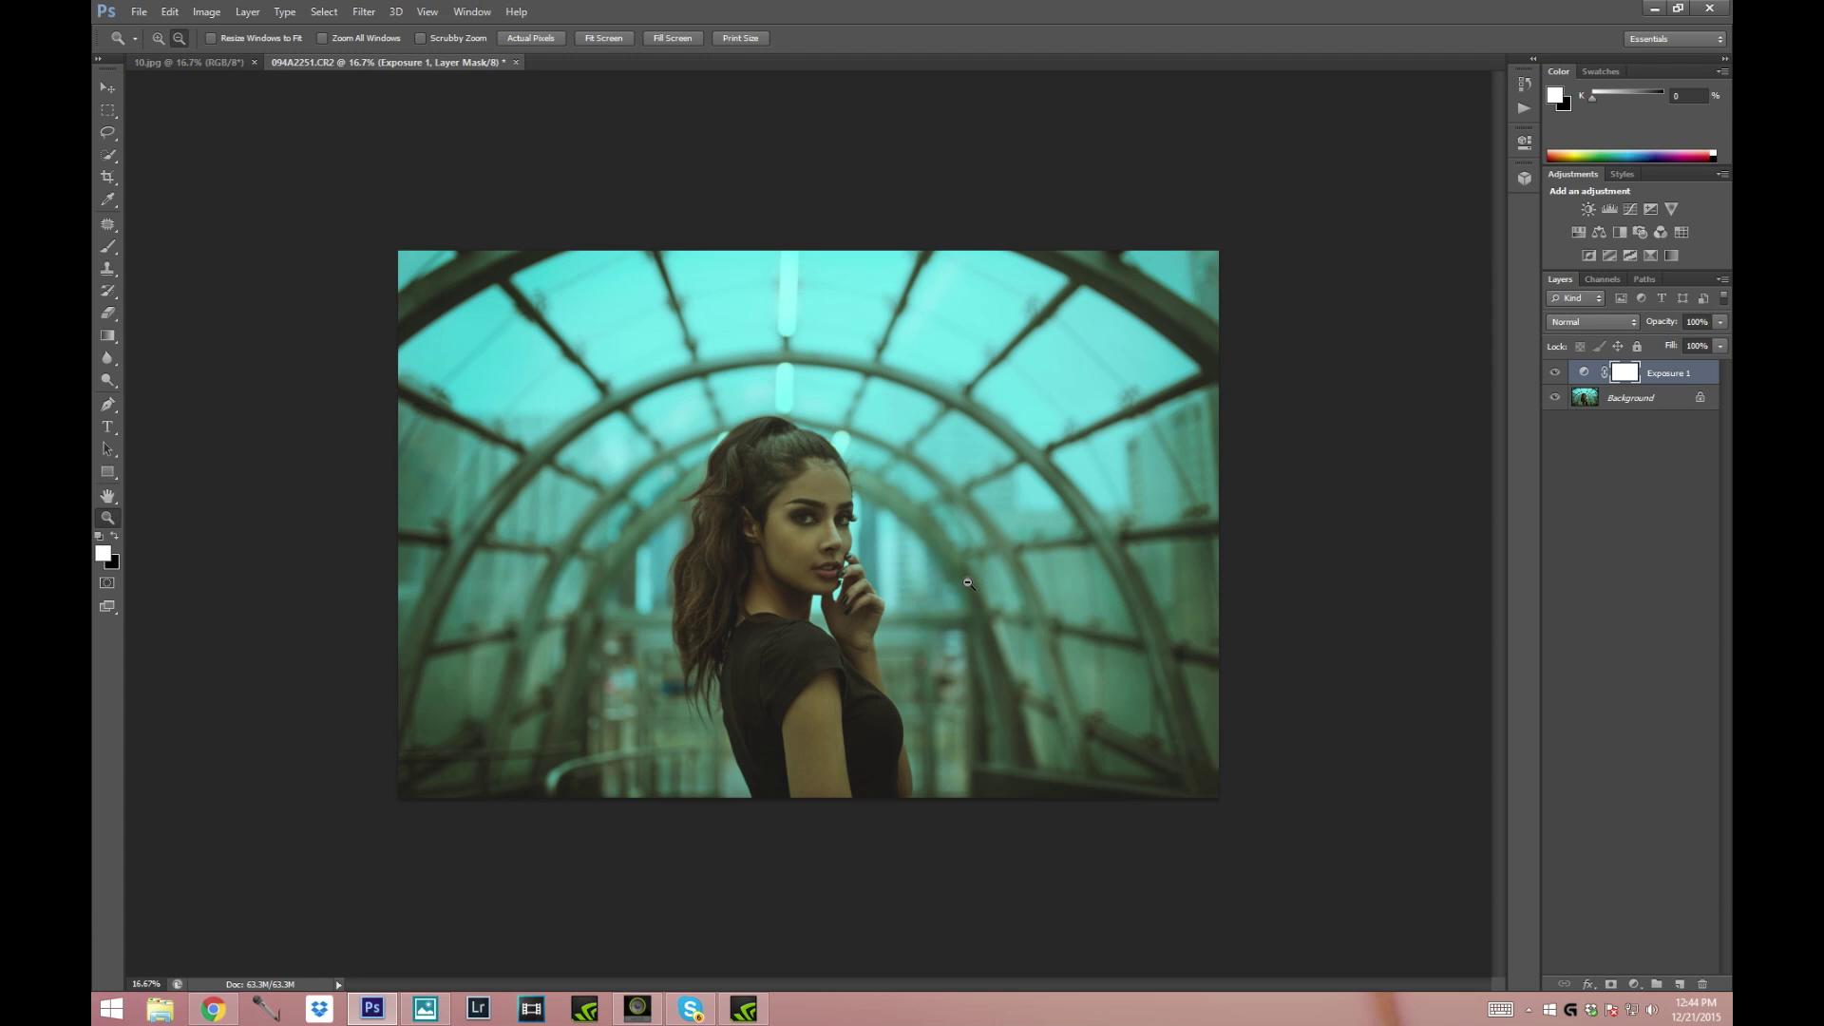
# - Merge the Exposure adjustment layer with the Background layer
pyautogui.keyDown('shift'); pyautogui.click(1615, 397); pyautogui.keyUp('shift')
pyautogui.rightClick(1614, 397)
pyautogui.click(1557, 502)
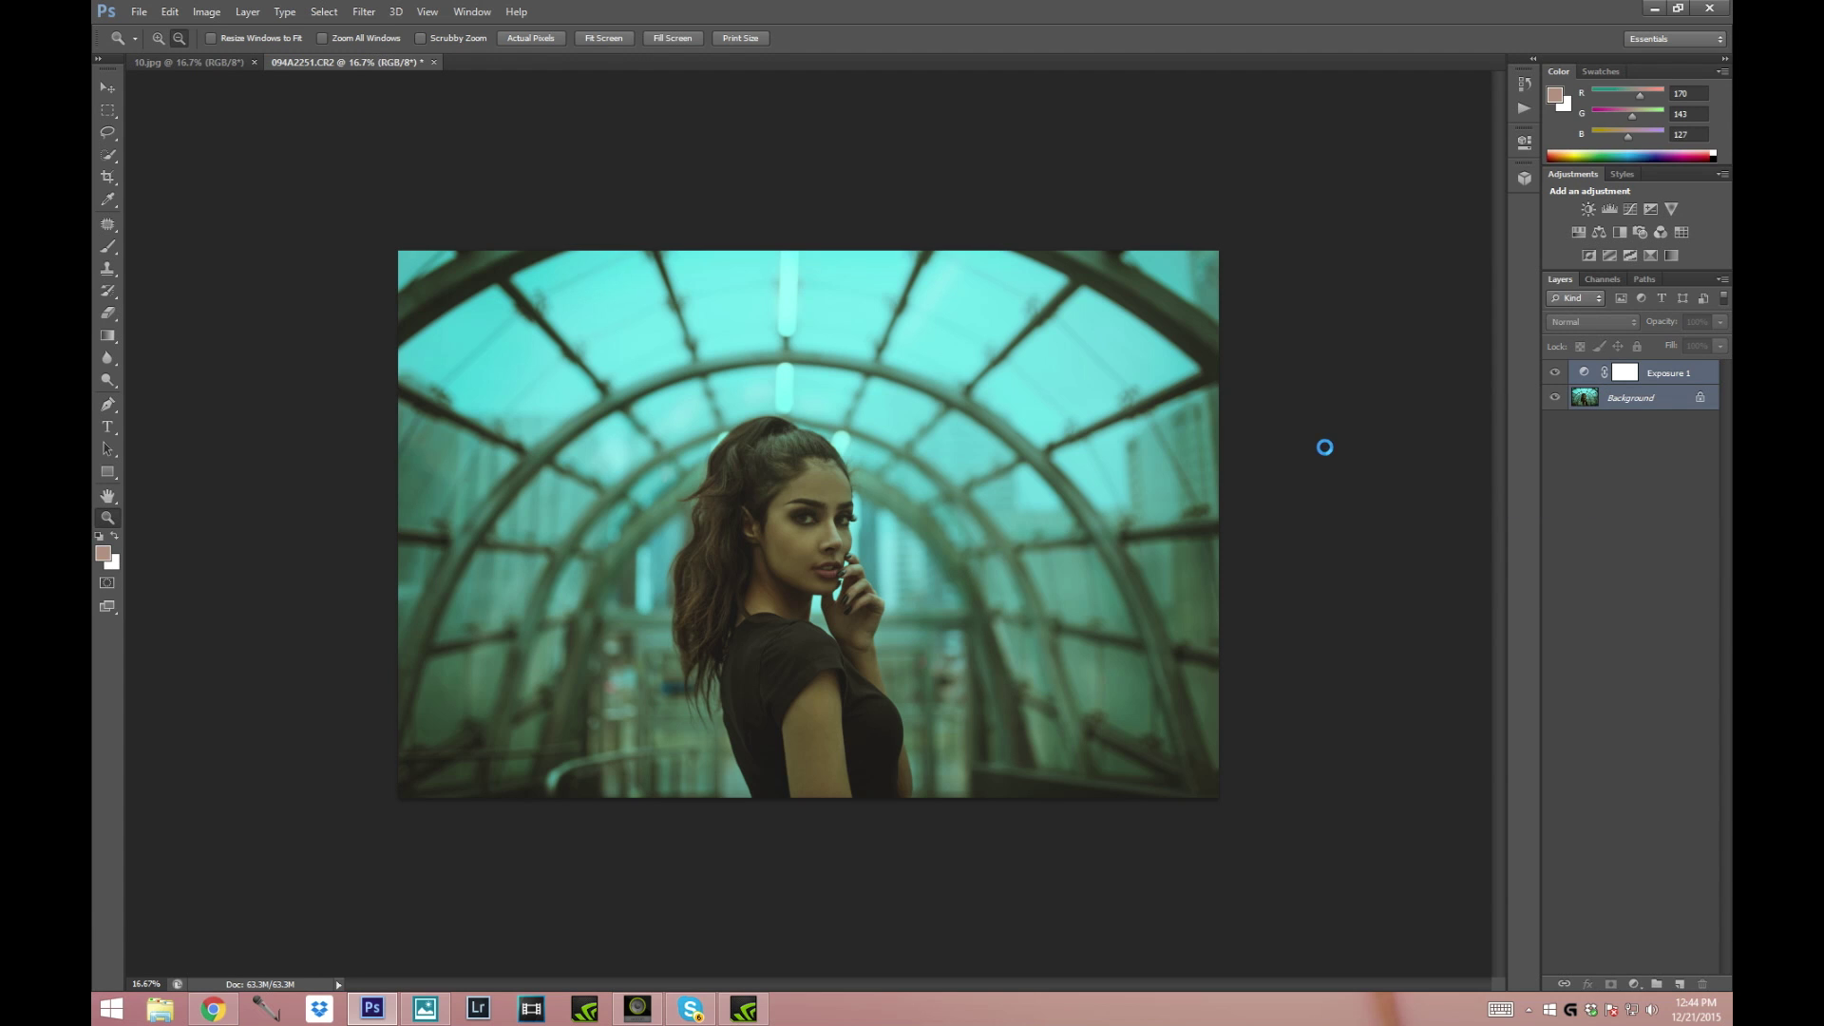